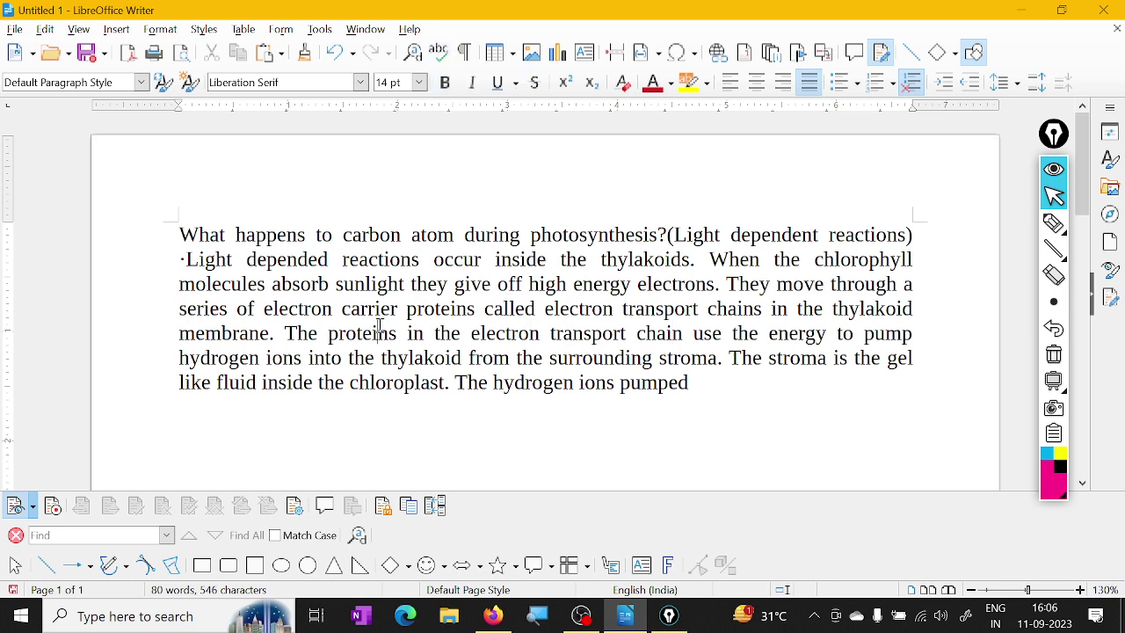
Add blank lines above the paragraph and type 'appli' on the first line
left_click(182, 235)
key("Return")
key("Return")
left_click(191, 239)
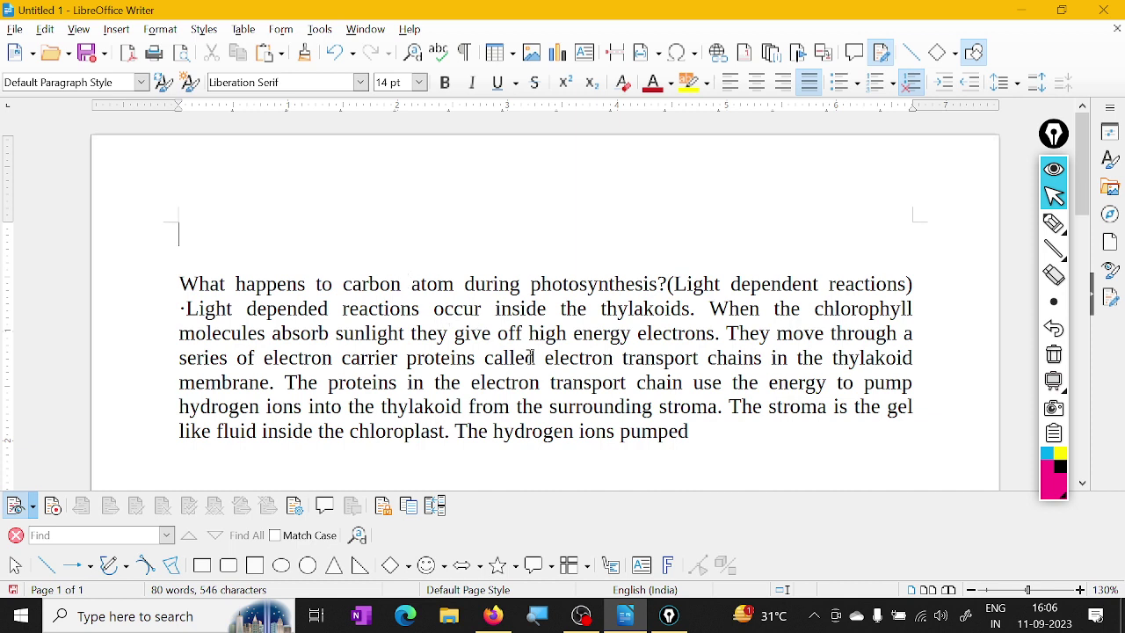
type("appli")
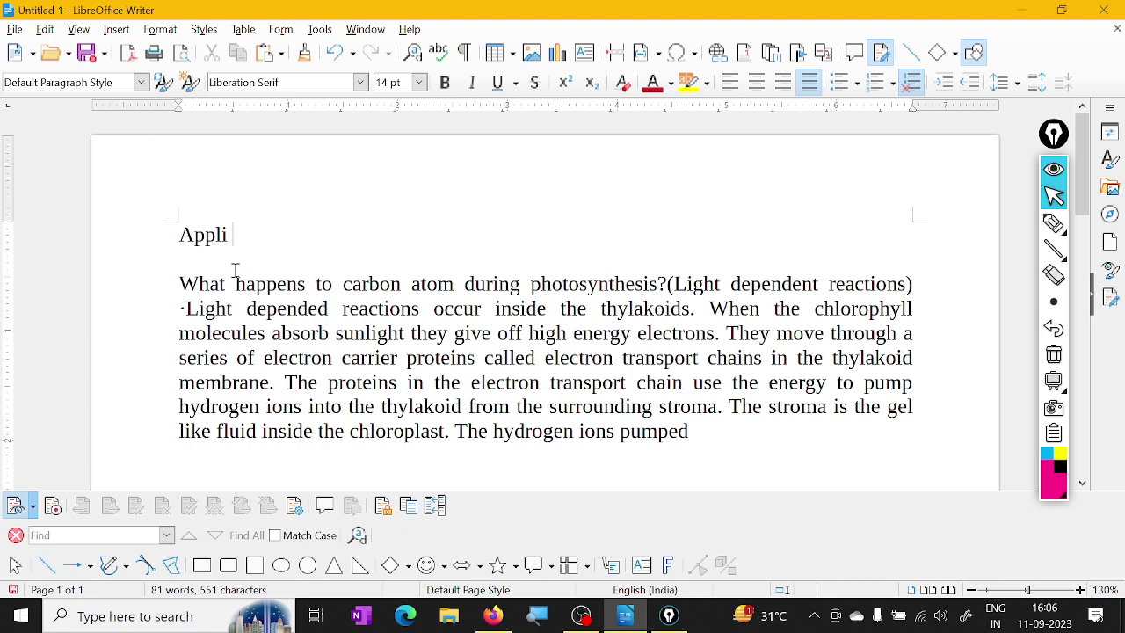
Turn on Automatic Spell Checking so 'Appli' is underlined in red
left_click_drag(233, 234, 149, 221)
left_click(319, 29)
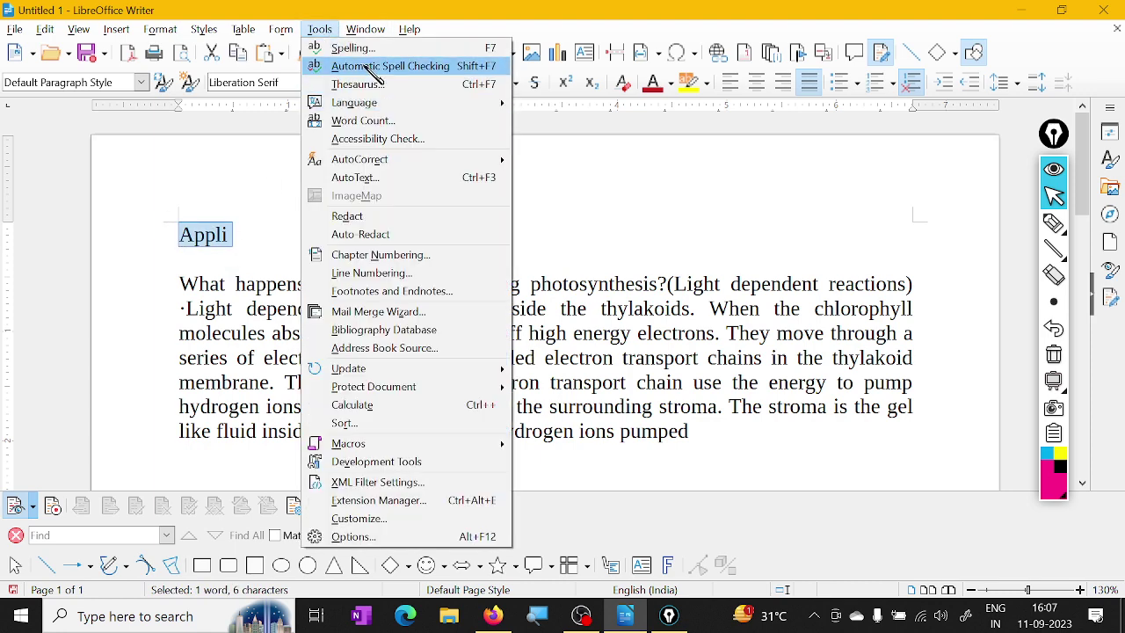
left_click(347, 67)
left_click(273, 238)
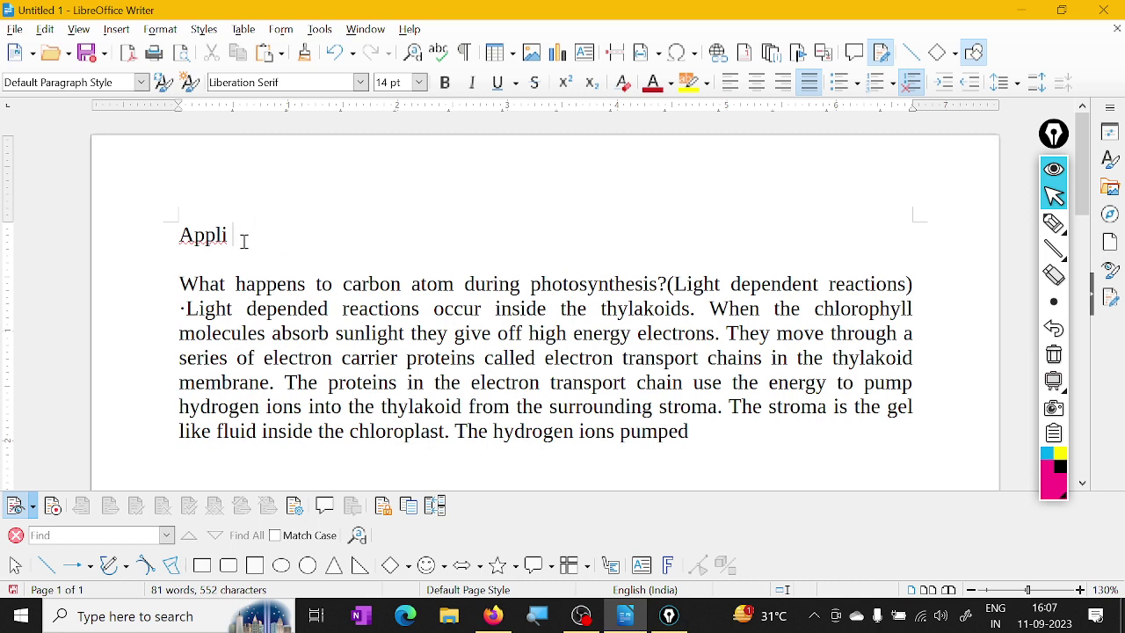
Replace 'Appli' with 'Apple' using Correct All in the Spelling dialog
left_click_drag(239, 228, 161, 222)
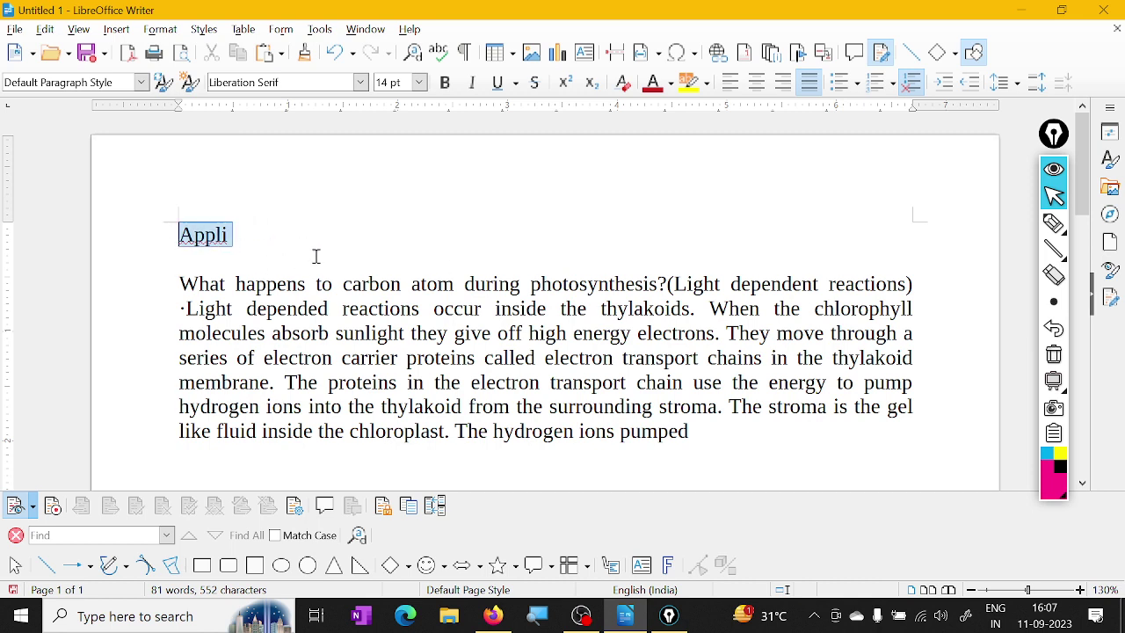
left_click(337, 333)
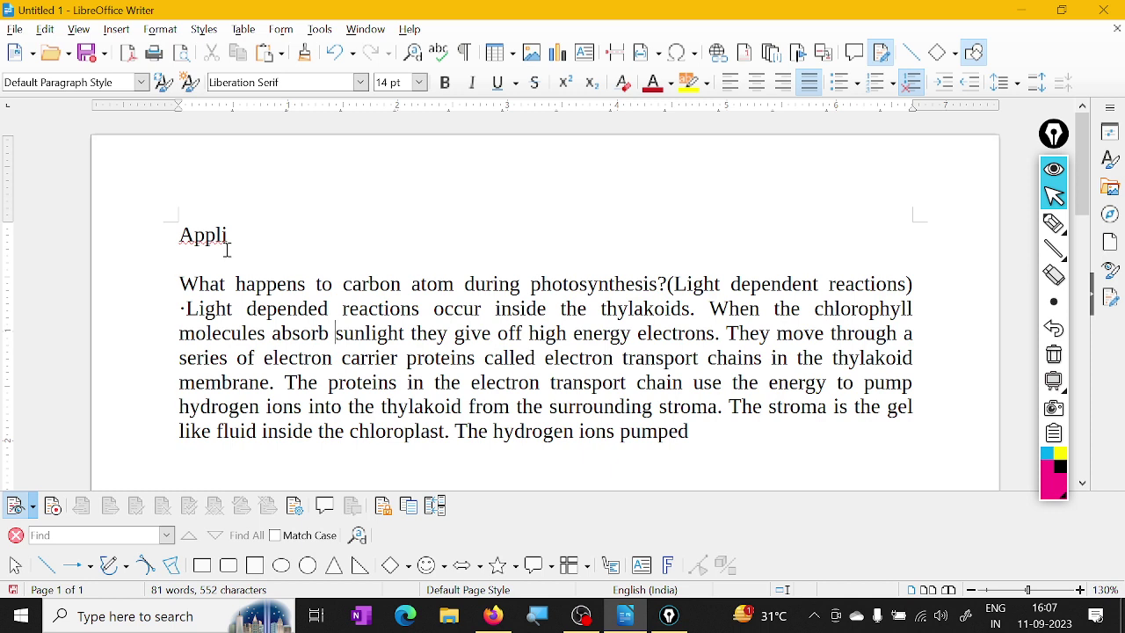
left_click_drag(233, 235, 171, 235)
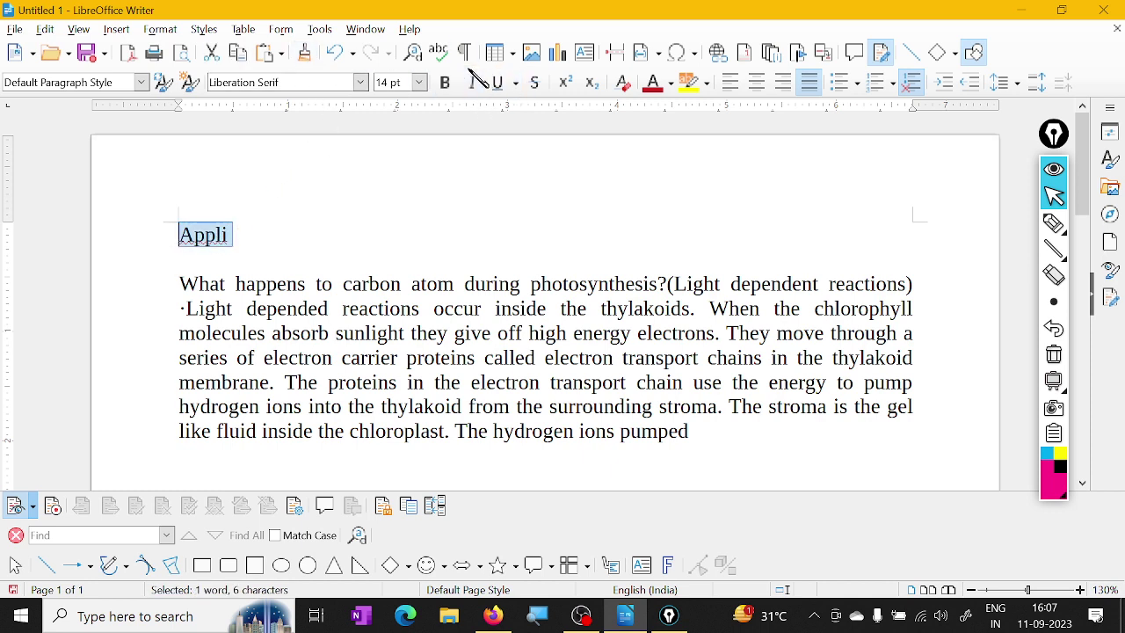
left_click(439, 55)
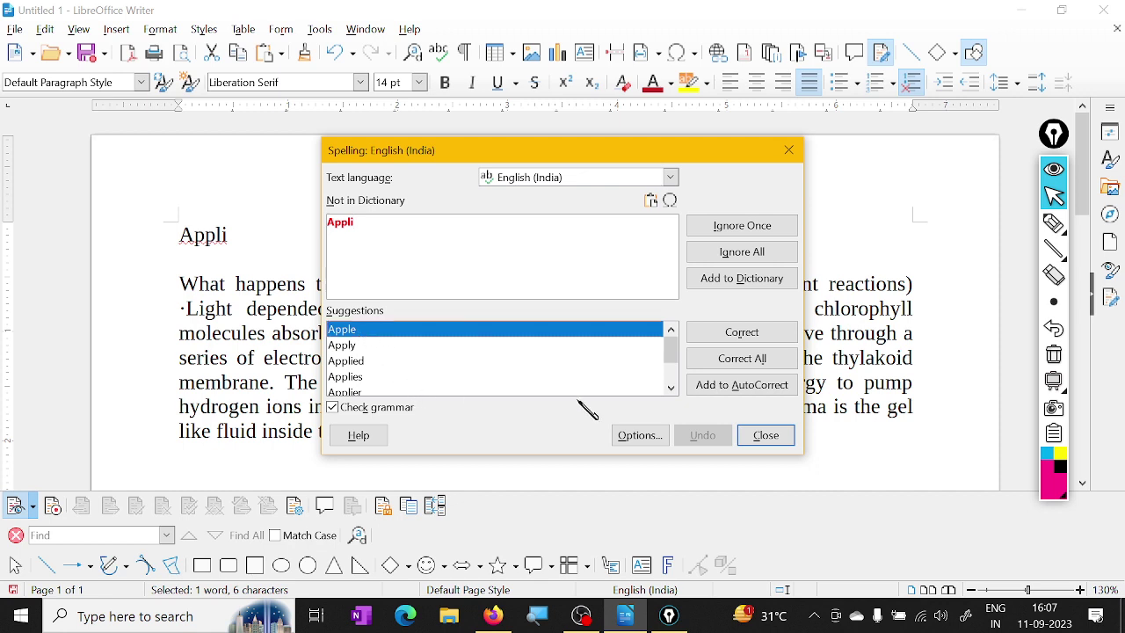
left_click(743, 365)
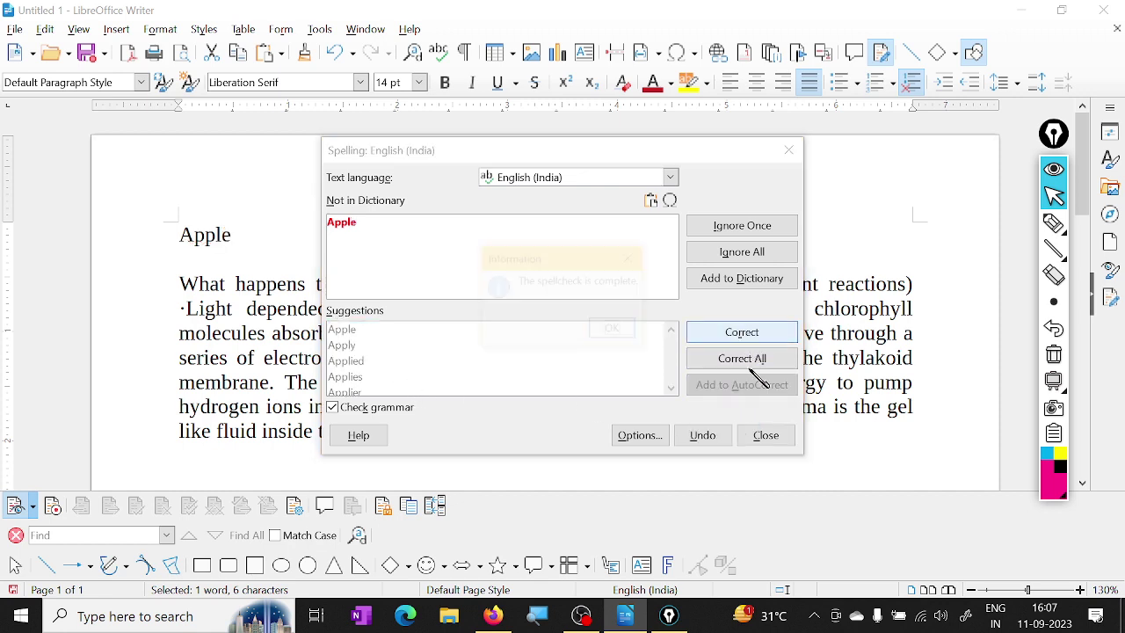
left_click(619, 330)
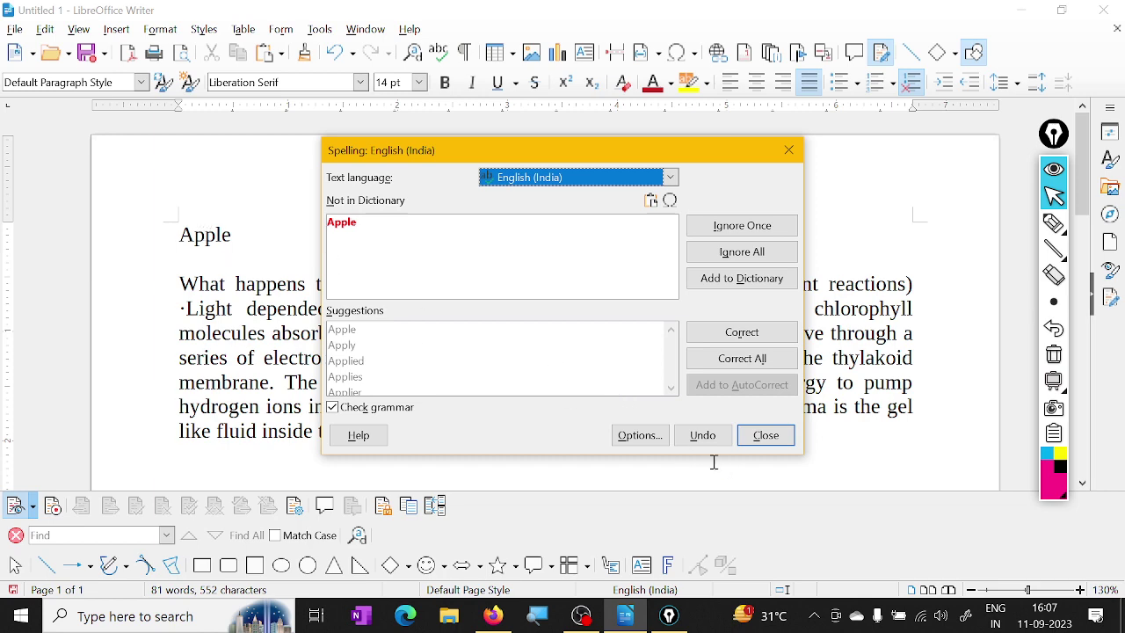
left_click(765, 435)
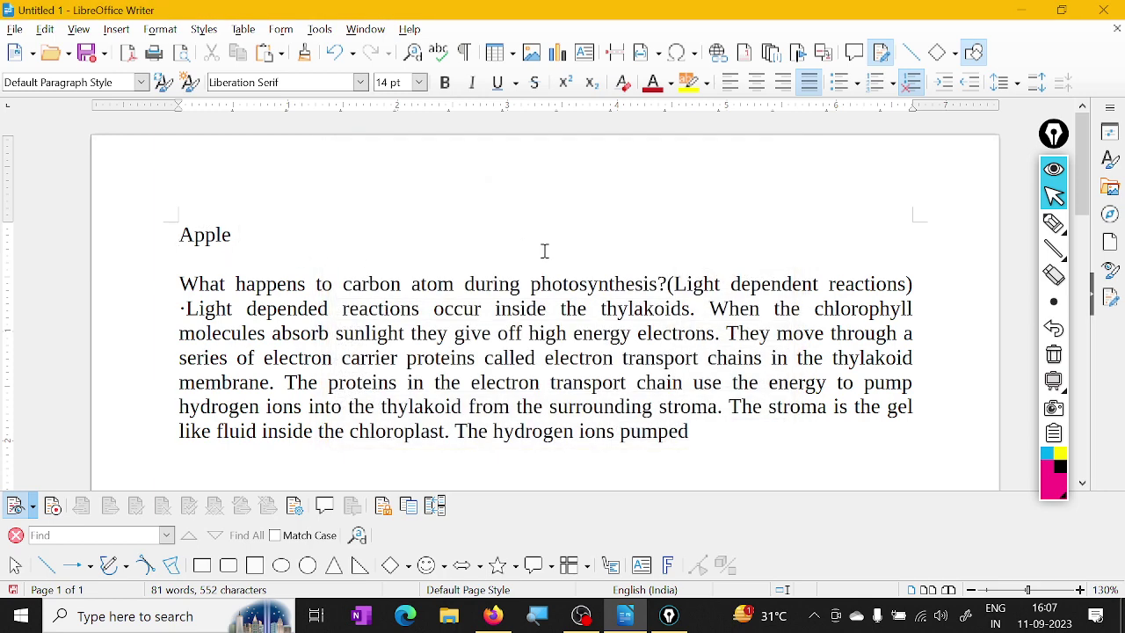
Type 'educaton' after Apple and correct it to 'education' with the Spelling dialog
type("educaton")
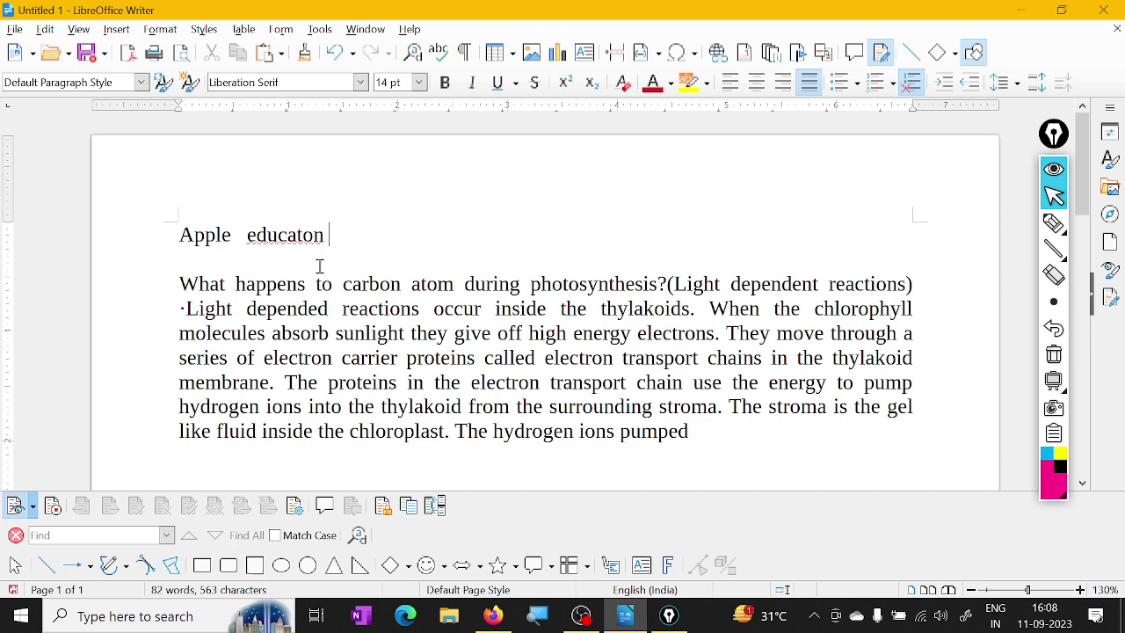
left_click(297, 237)
left_click(437, 52)
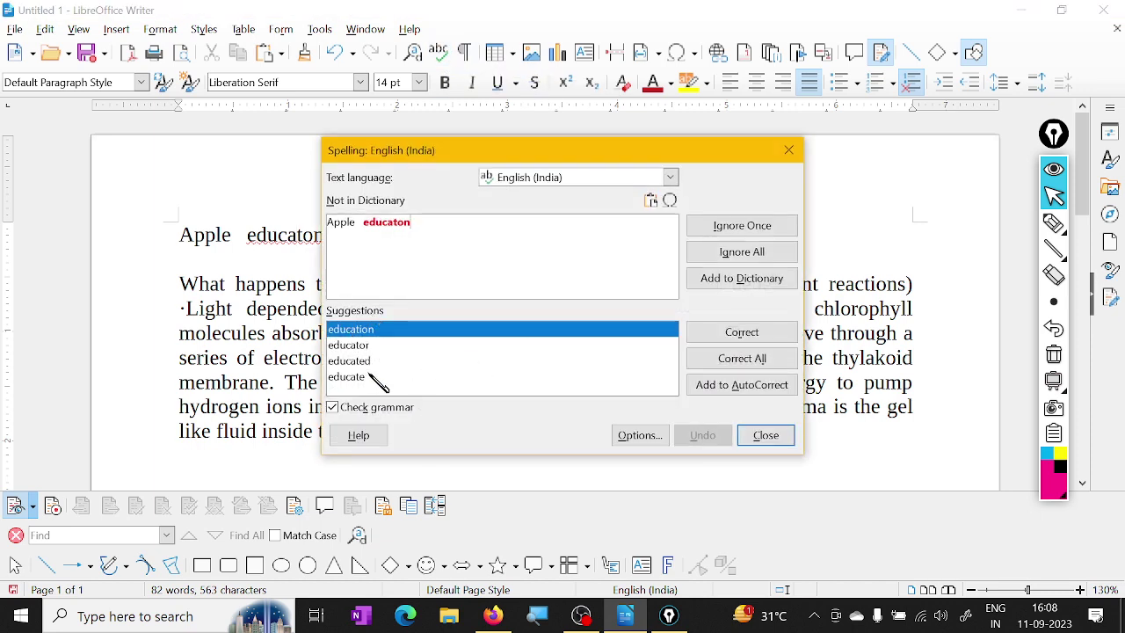
left_click(756, 352)
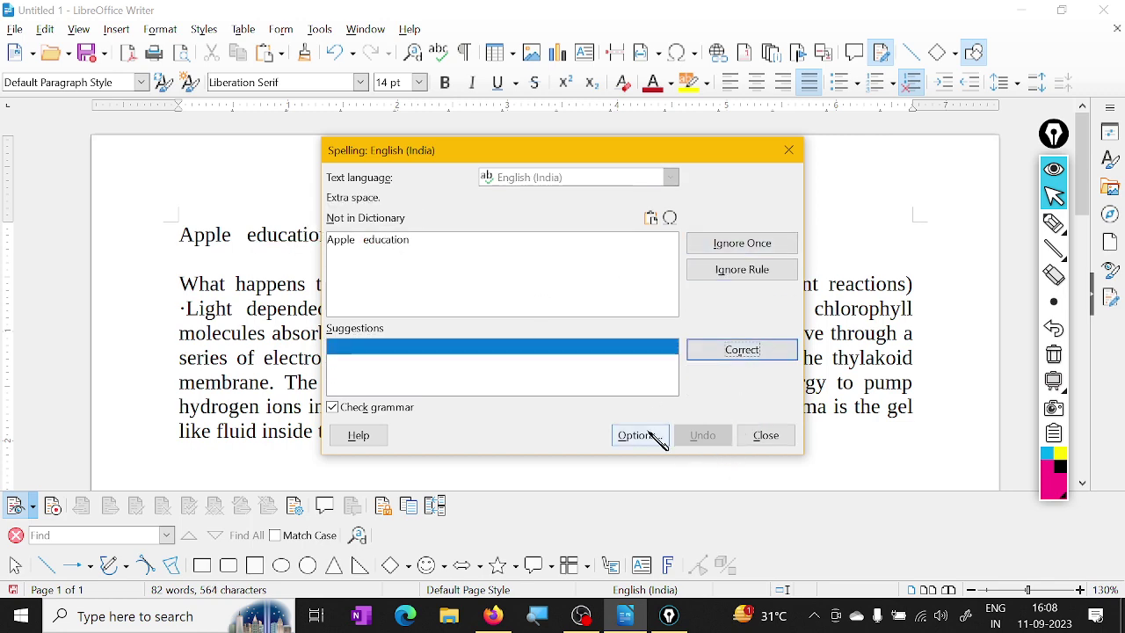
left_click(761, 437)
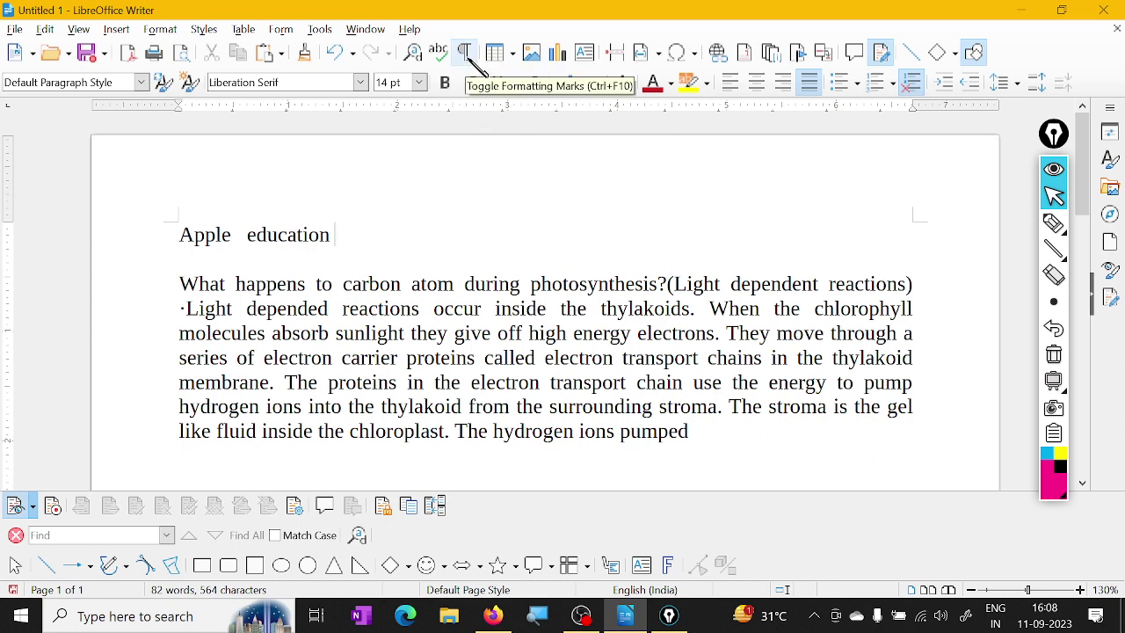
Show formatting marks to reveal the paragraph breaks and spaces after 'Apple'
left_click_drag(721, 435, 198, 201)
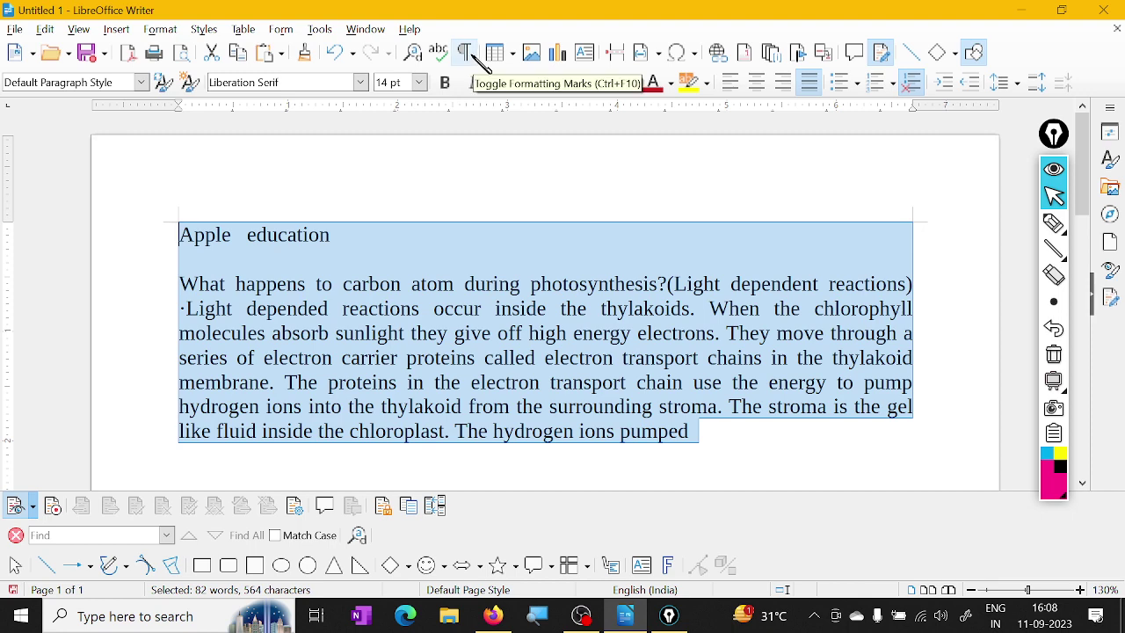
left_click(473, 54)
left_click(471, 360)
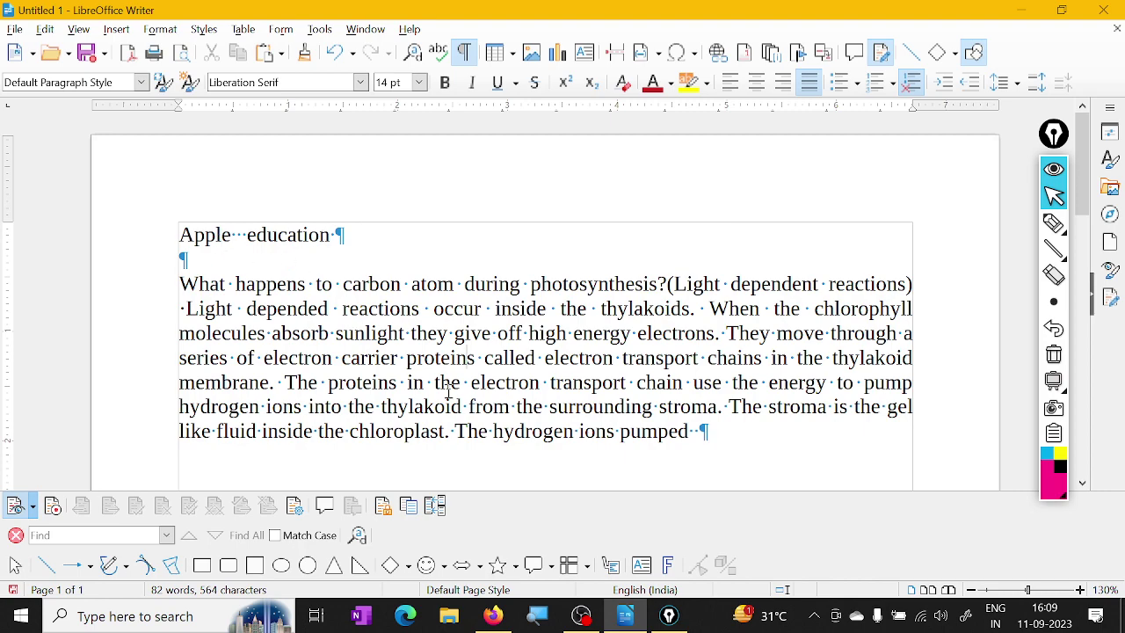
scroll(498, 358, "up", 6, "ctrl")
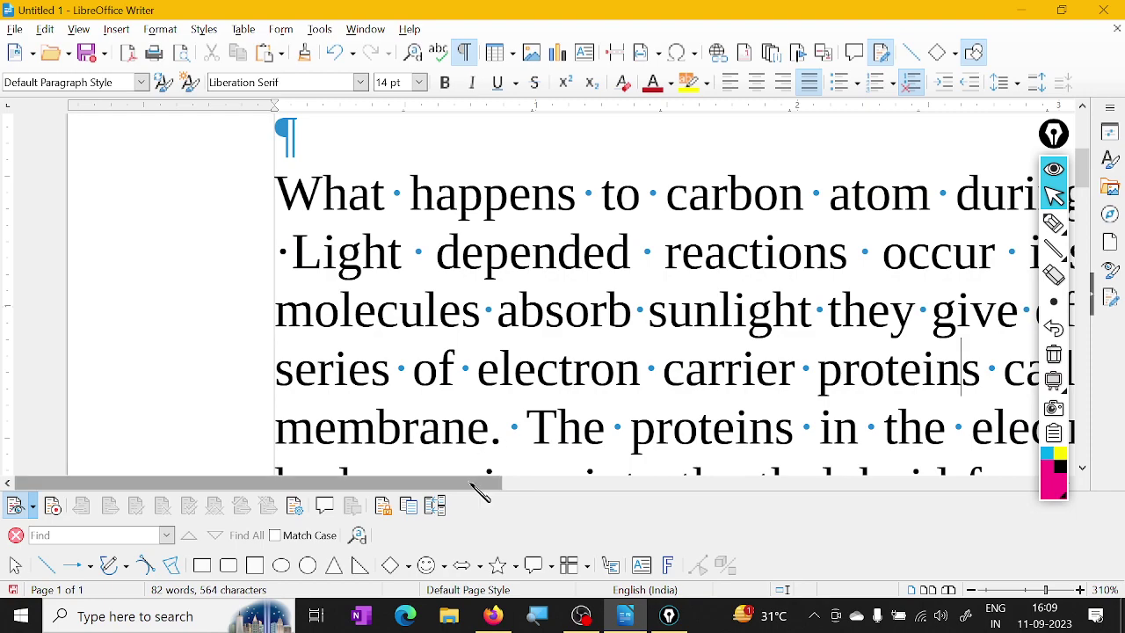
left_click_drag(477, 485, 739, 564)
left_click(467, 273)
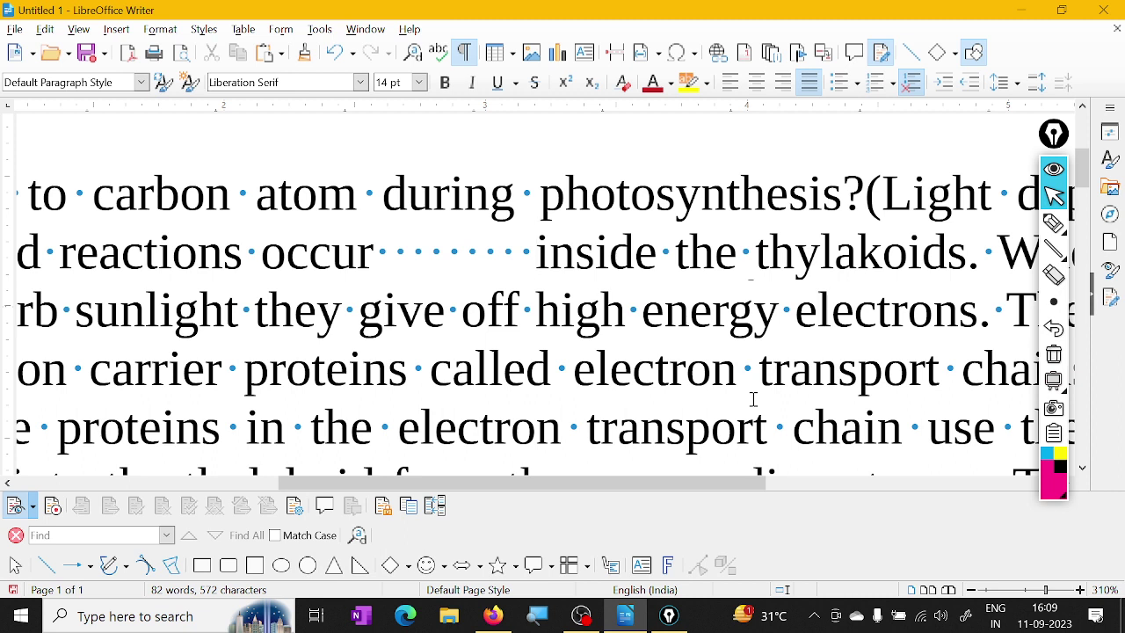
key("BackSpace")
key("BackSpace")
key("BackSpace")
key("BackSpace")
key("BackSpace")
key("BackSpace")
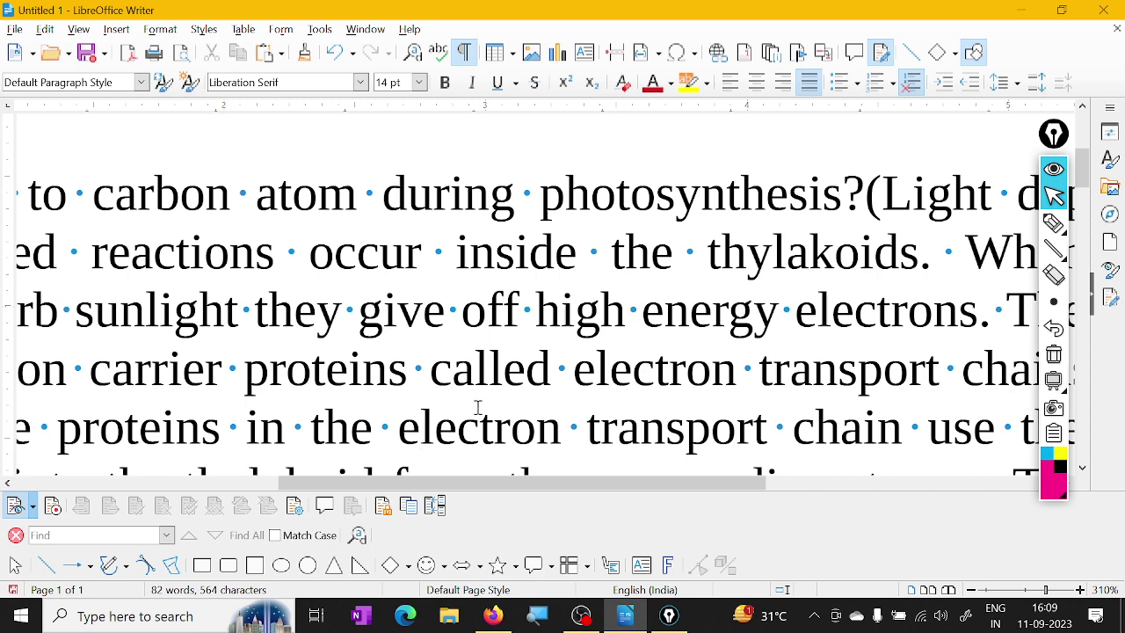
scroll(477, 407, "down", 3, "ctrl")
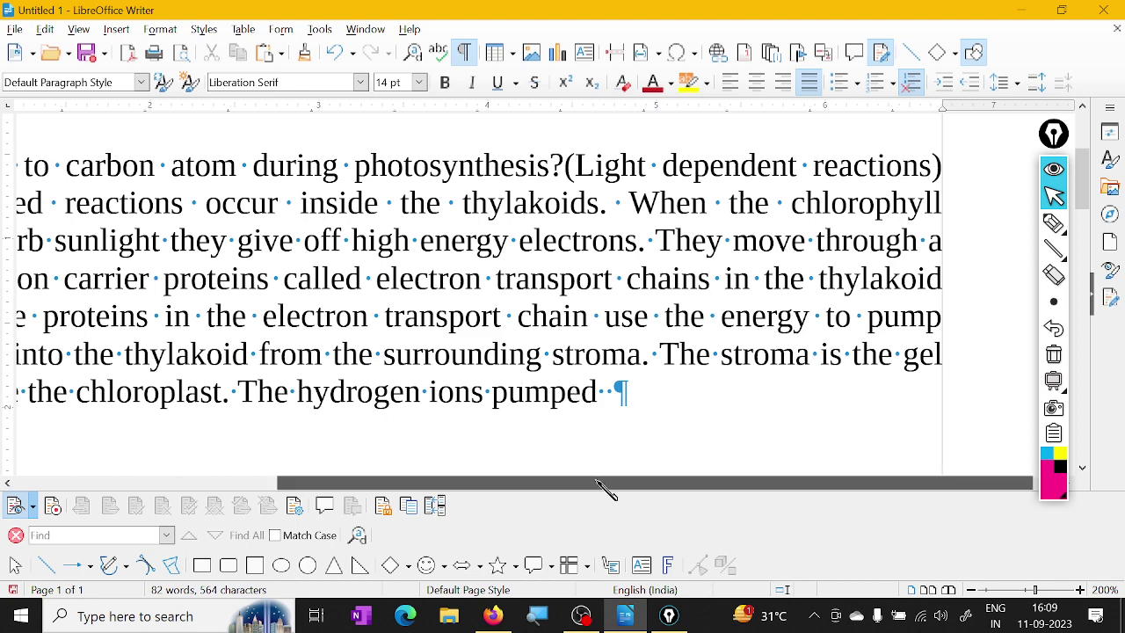
left_click_drag(604, 485, 475, 492)
scroll(534, 427, "down", 2, "ctrl")
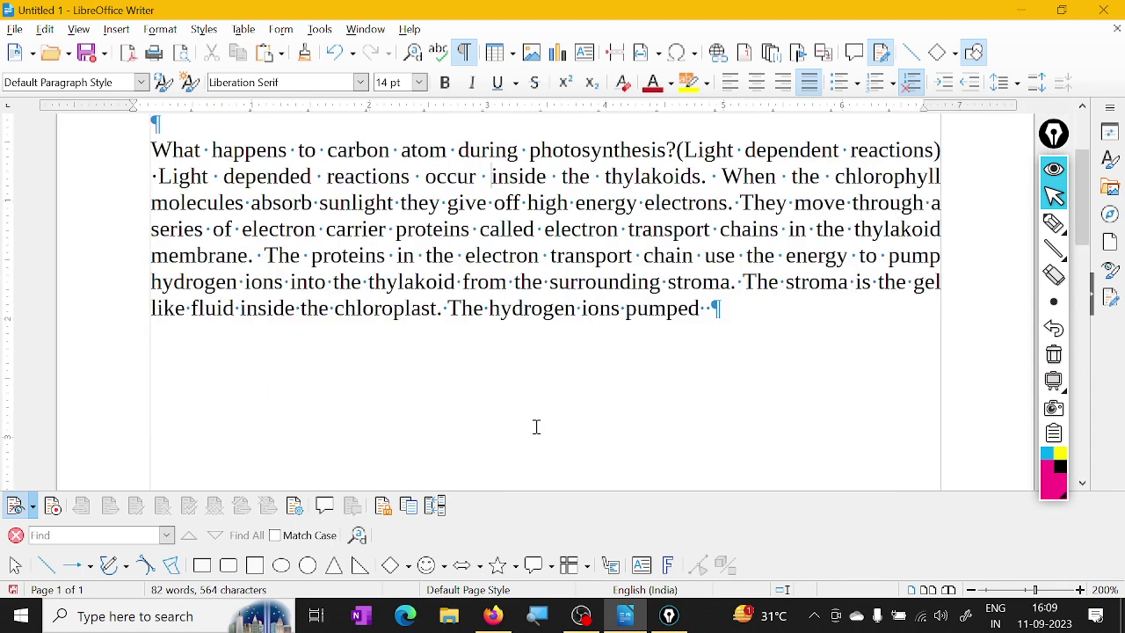
Start new paragraphs after 'electrons.' and after 'into' in the photosynthesis text
left_click_drag(152, 149, 725, 311)
left_click(721, 230)
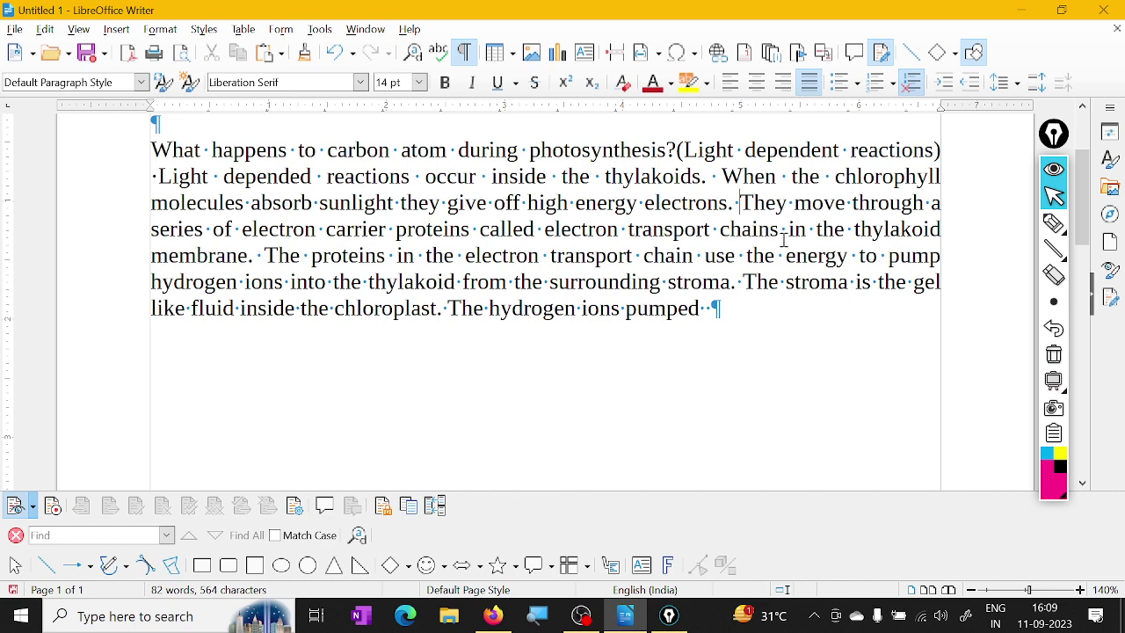
key("Return")
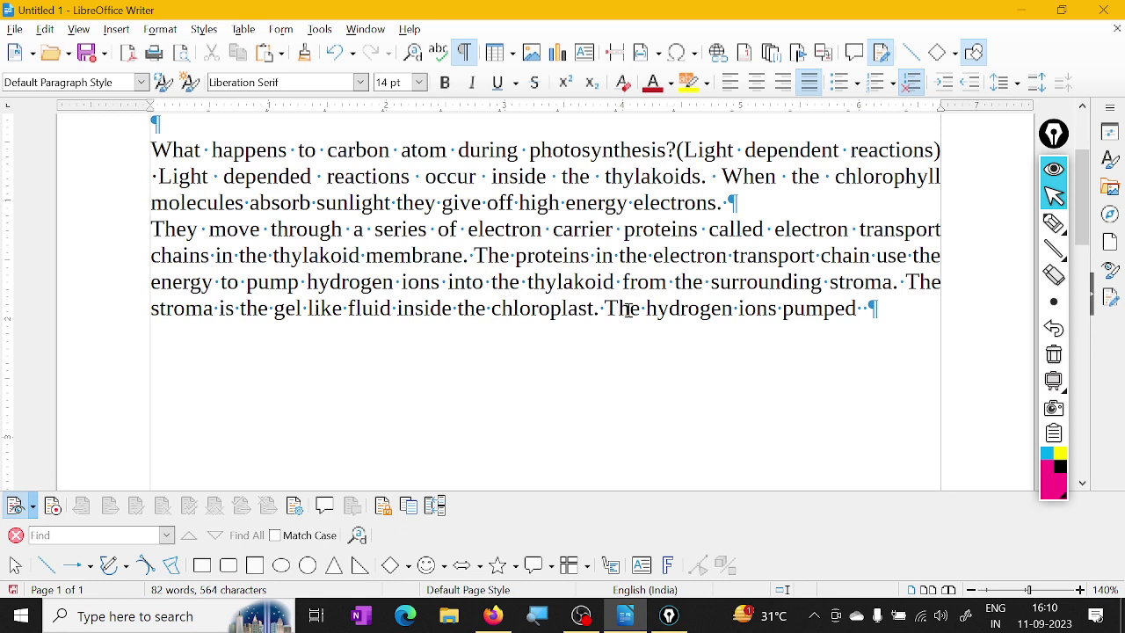
key("Return")
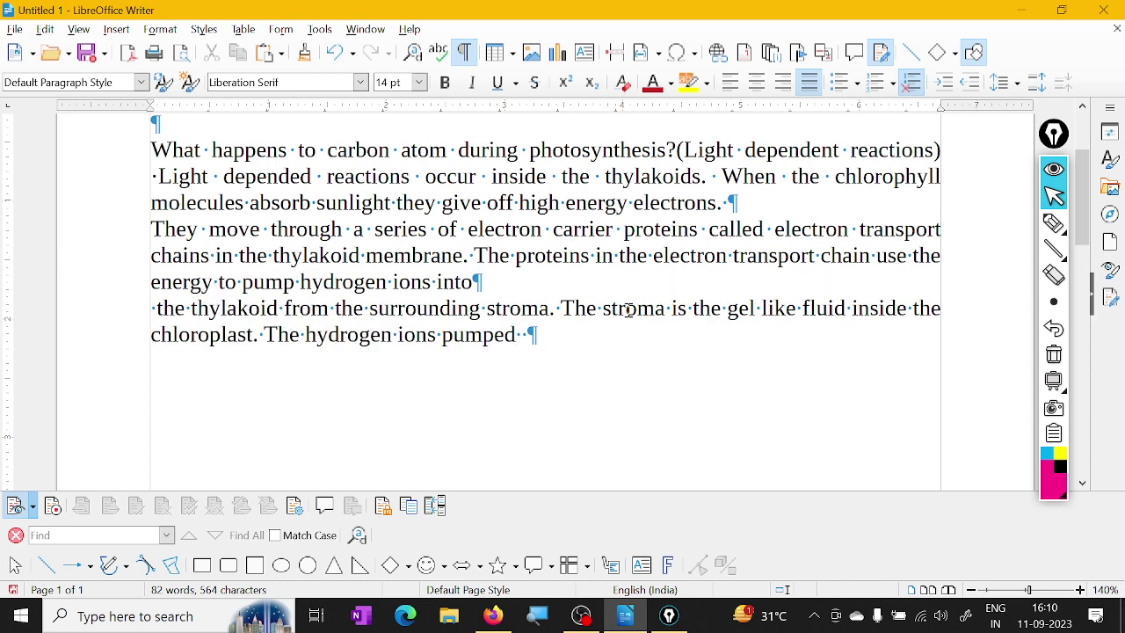
scroll(629, 310, "up", 2)
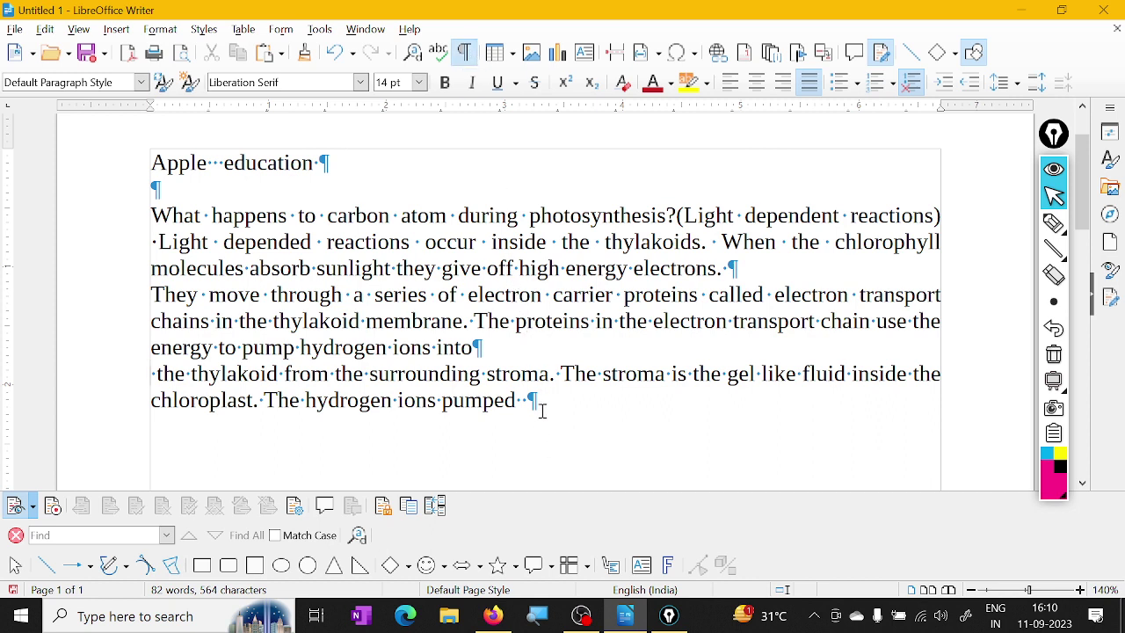
Toggle formatting marks off, on, and off again, leaving them hidden
left_click_drag(543, 411, 150, 153)
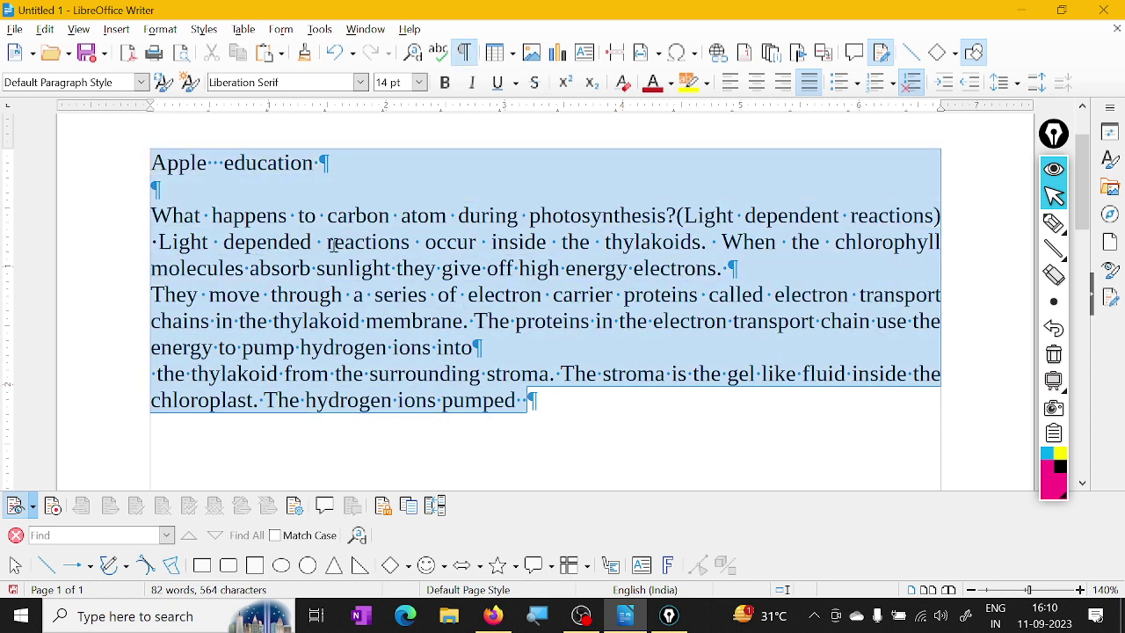
left_click(465, 52)
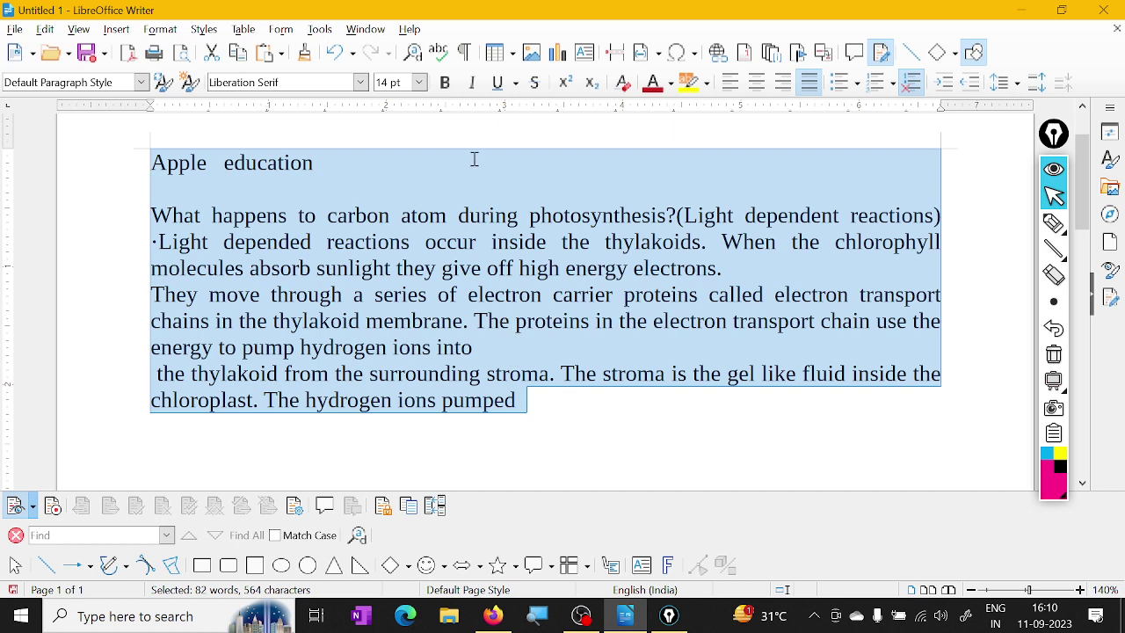
left_click(465, 53)
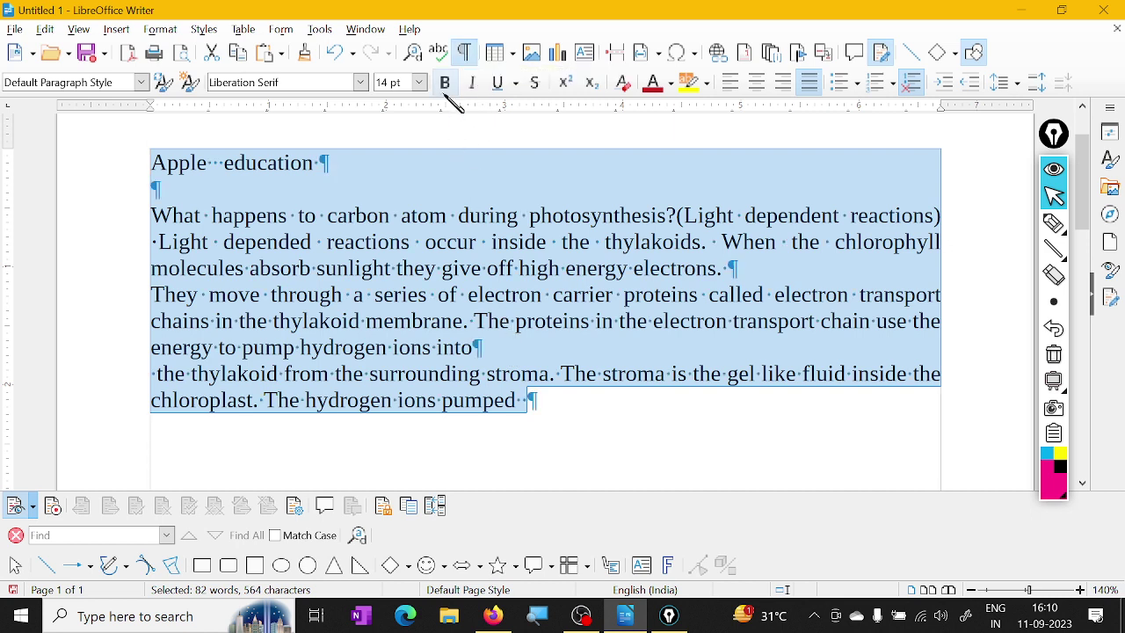
left_click(465, 53)
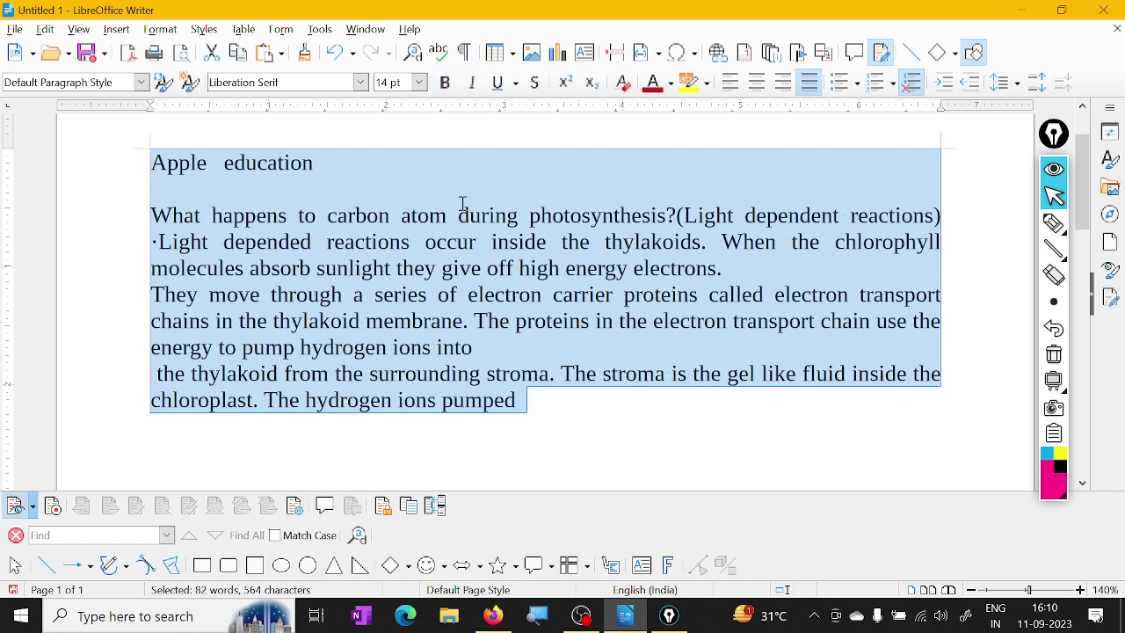
left_click(506, 305)
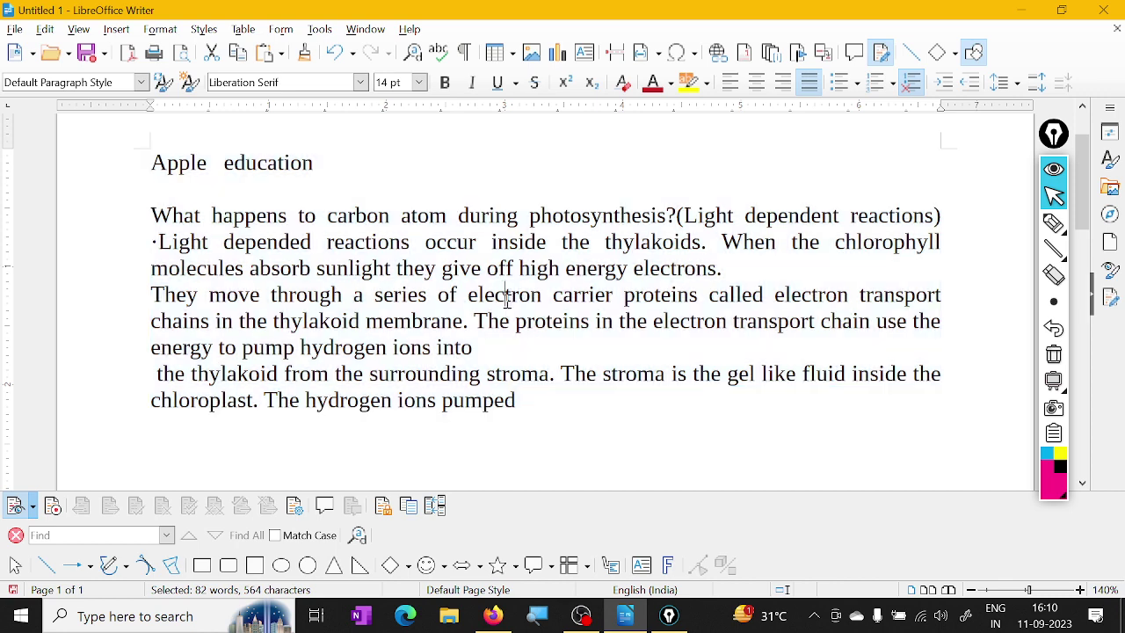
left_click(559, 402)
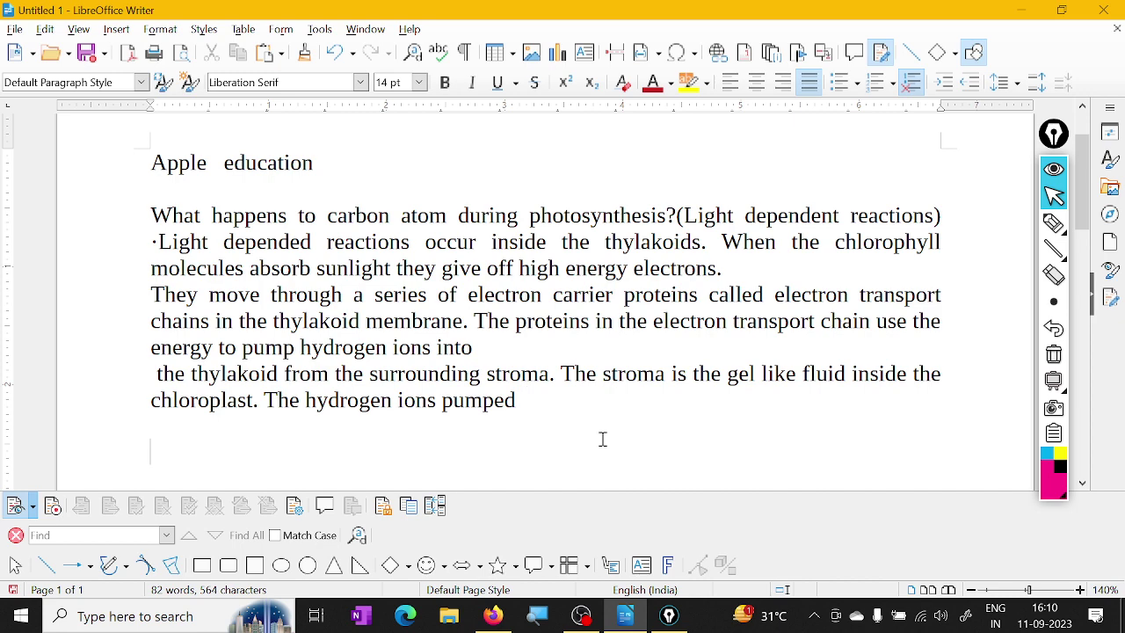
scroll(603, 438, "down", 3)
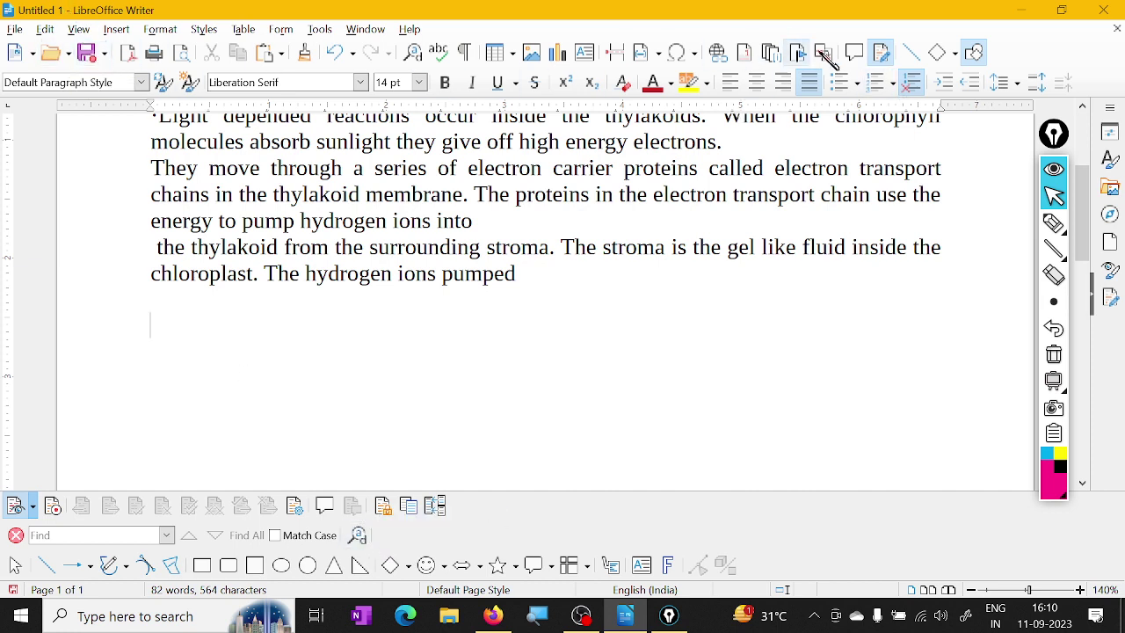
Hide the Track Changes and Find toolbars
left_click(882, 53)
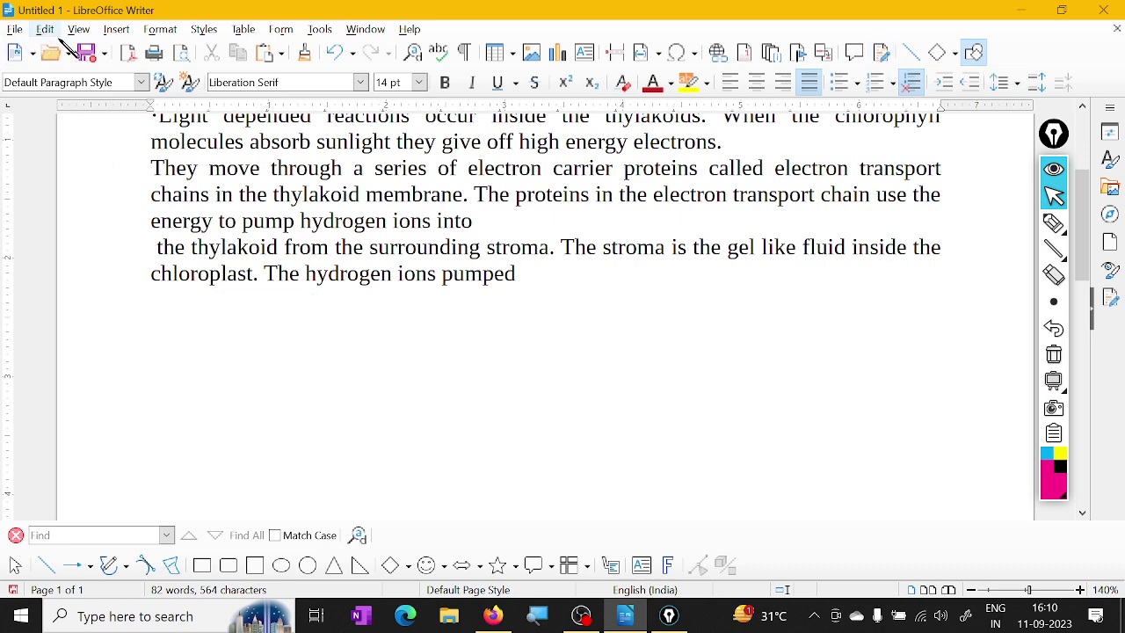
left_click(79, 29)
mouse_move(168, 106)
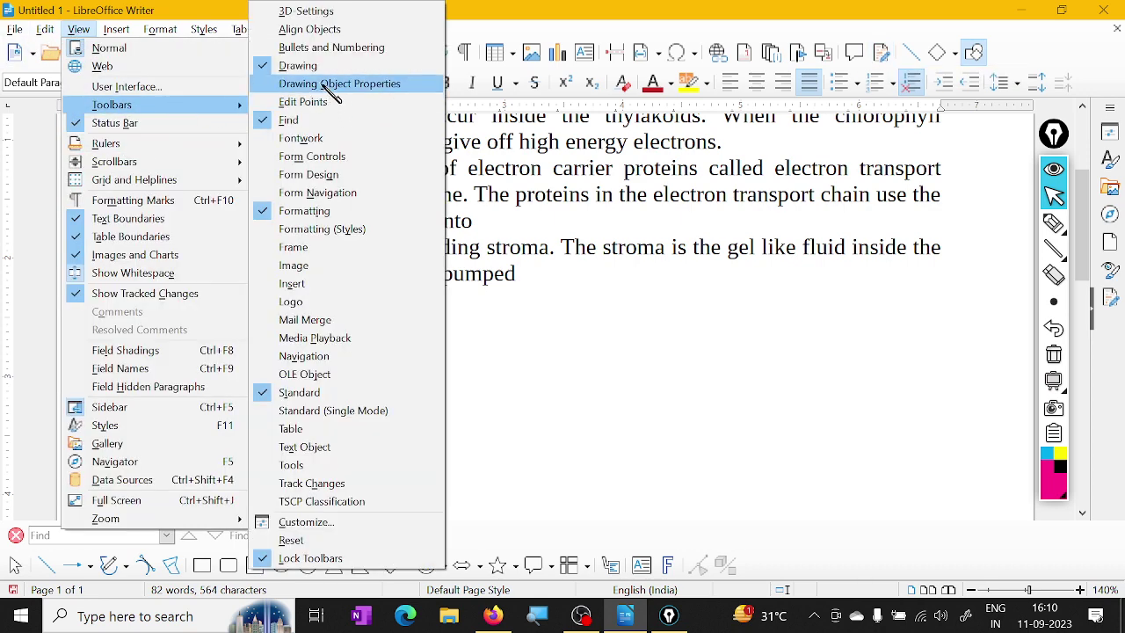
left_click(306, 123)
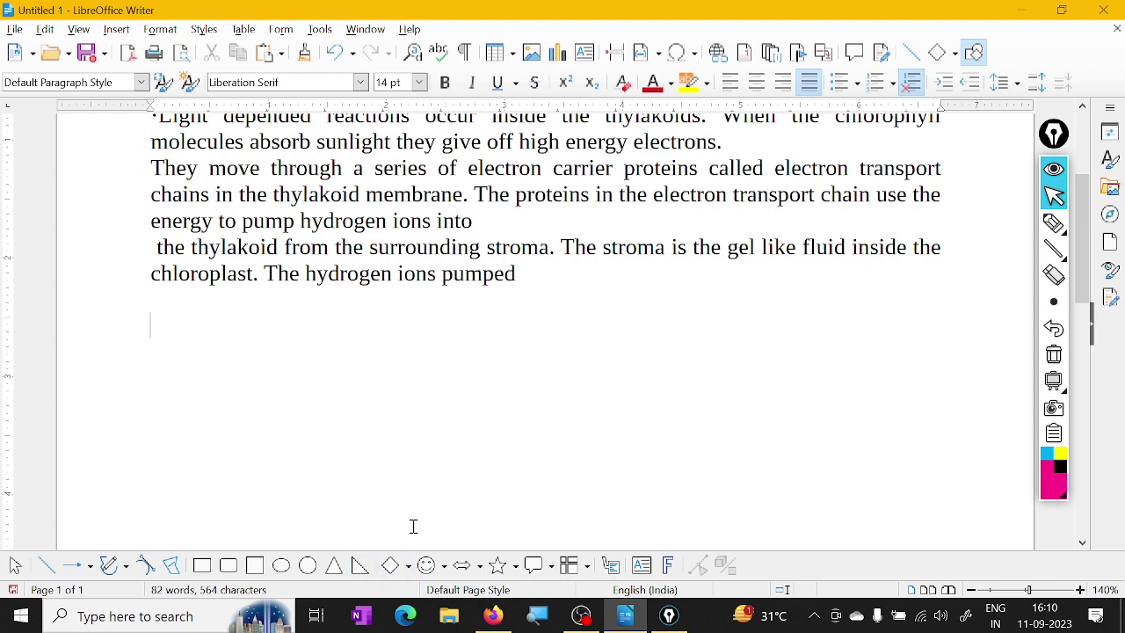
Hide the Drawing toolbar through View > Toolbars
left_click(78, 29)
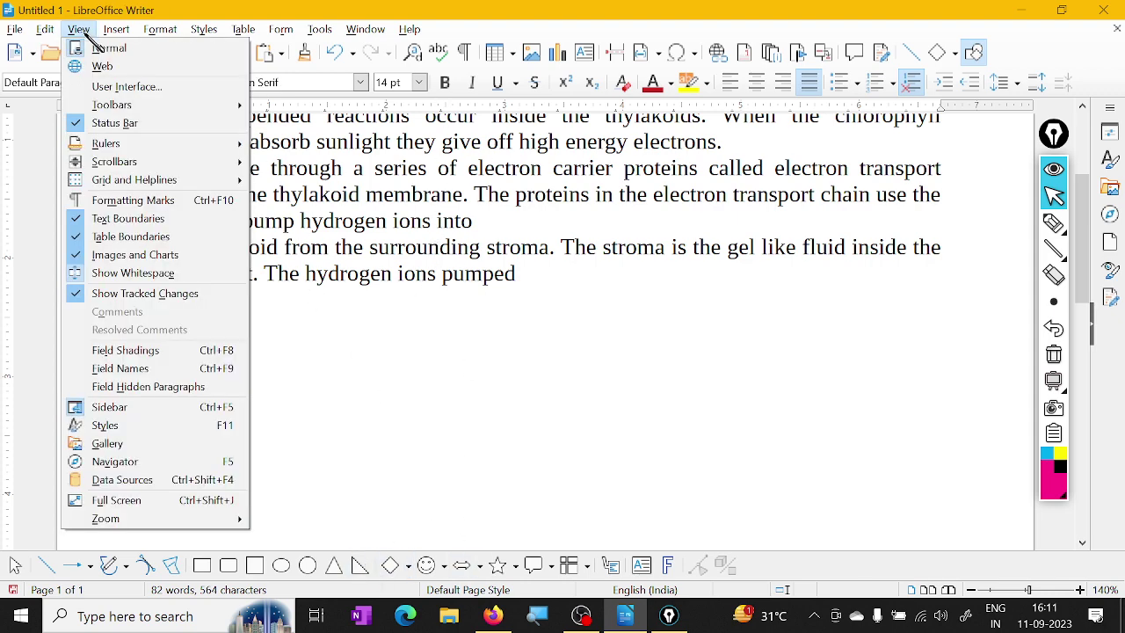
mouse_move(176, 104)
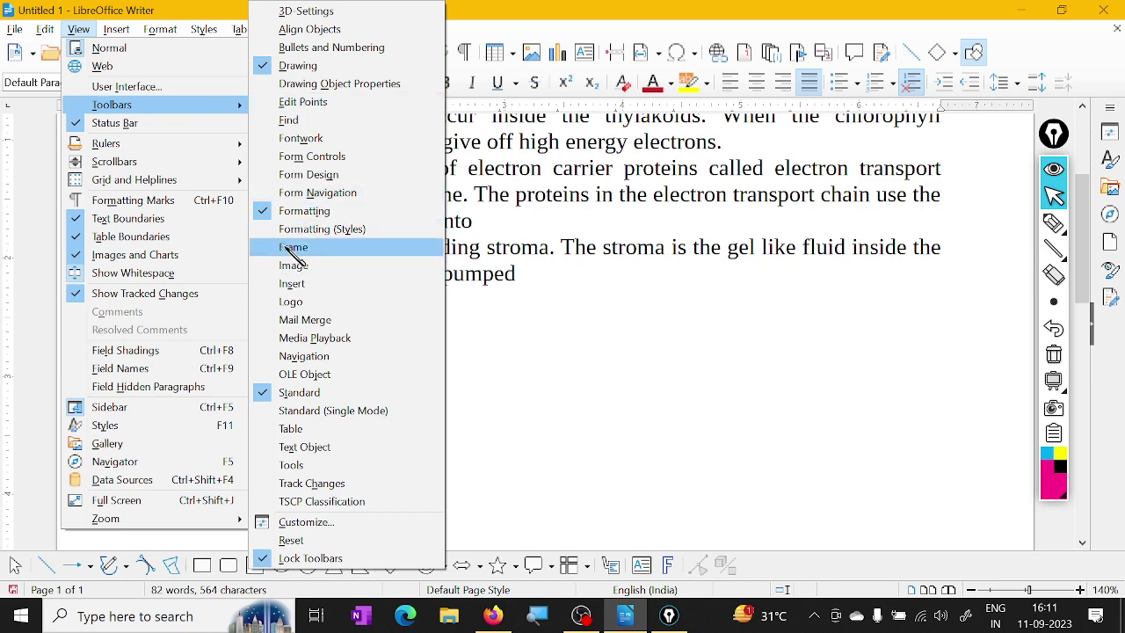
left_click(281, 63)
scroll(529, 329, "up", 4)
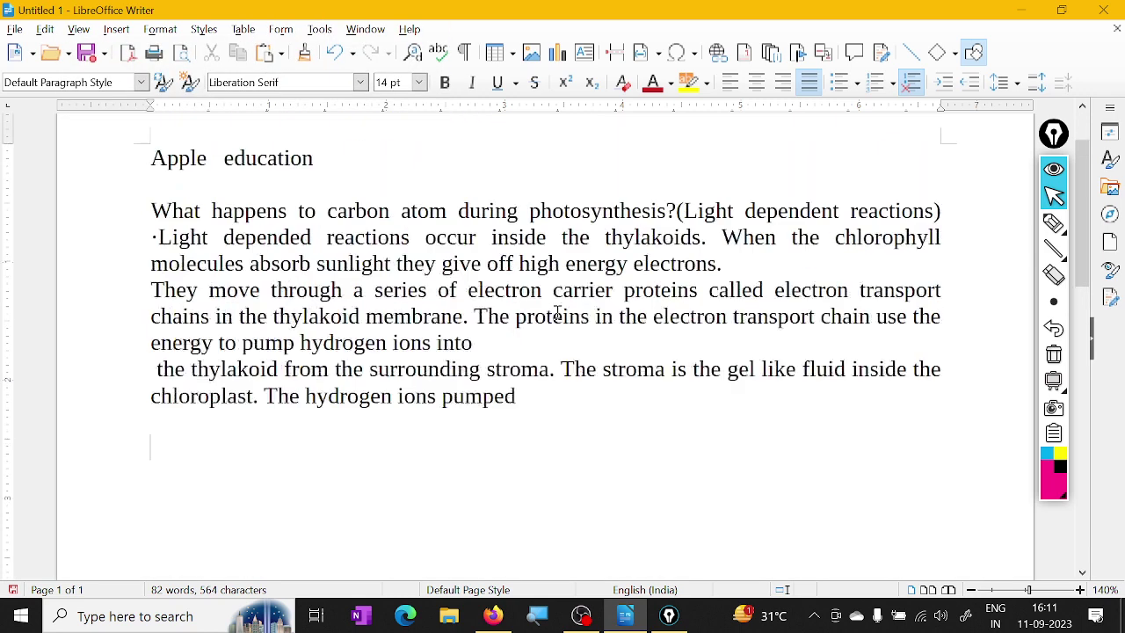
left_click_drag(1049, 155, 1055, 150)
scroll(400, 428, "down", 3)
left_click(240, 387)
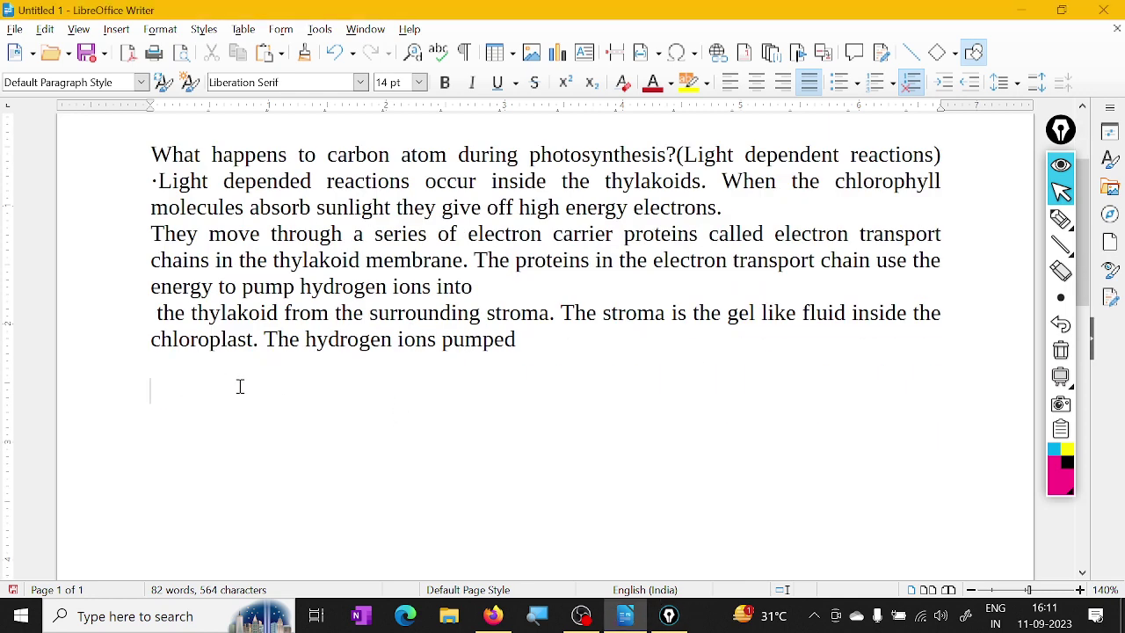
scroll(679, 422, "down", 2)
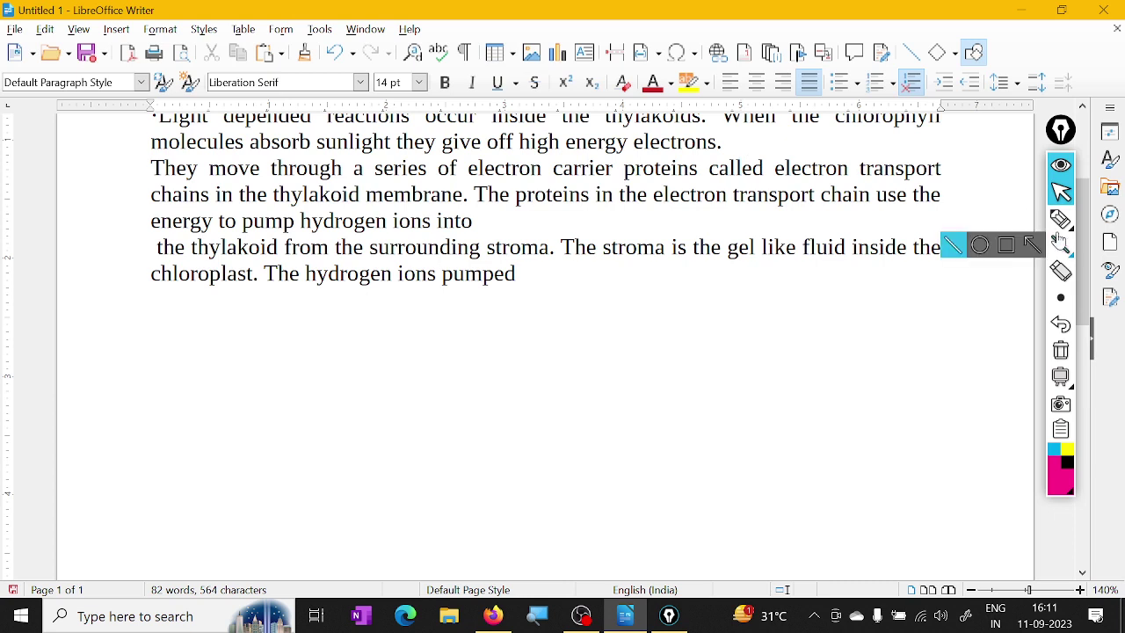
With the annotation pen, sketch six horizontal lines labelled 'Row'
left_click(1060, 219)
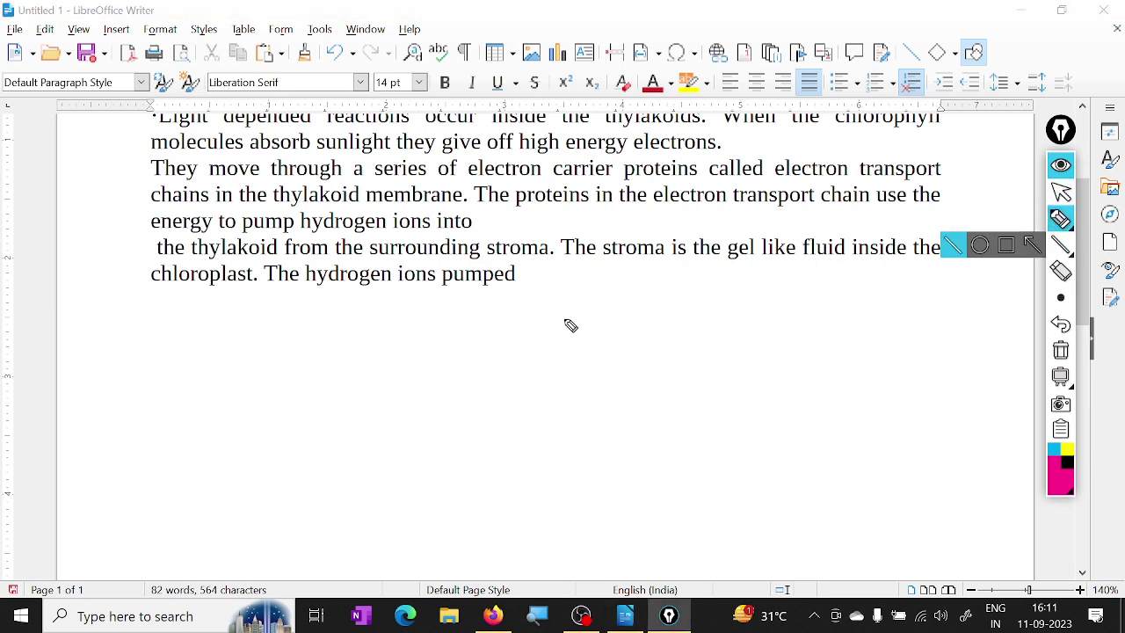
left_click_drag(430, 318, 635, 315)
left_click_drag(442, 348, 620, 348)
left_click_drag(444, 374, 646, 369)
left_click_drag(430, 400, 635, 400)
left_click_drag(448, 420, 614, 419)
left_click_drag(444, 446, 613, 444)
left_click_drag(683, 331, 672, 396)
mouse_move(676, 337)
left_mouse_down()
mouse_move(712, 390)
mouse_move(752, 353)
left_mouse_up()
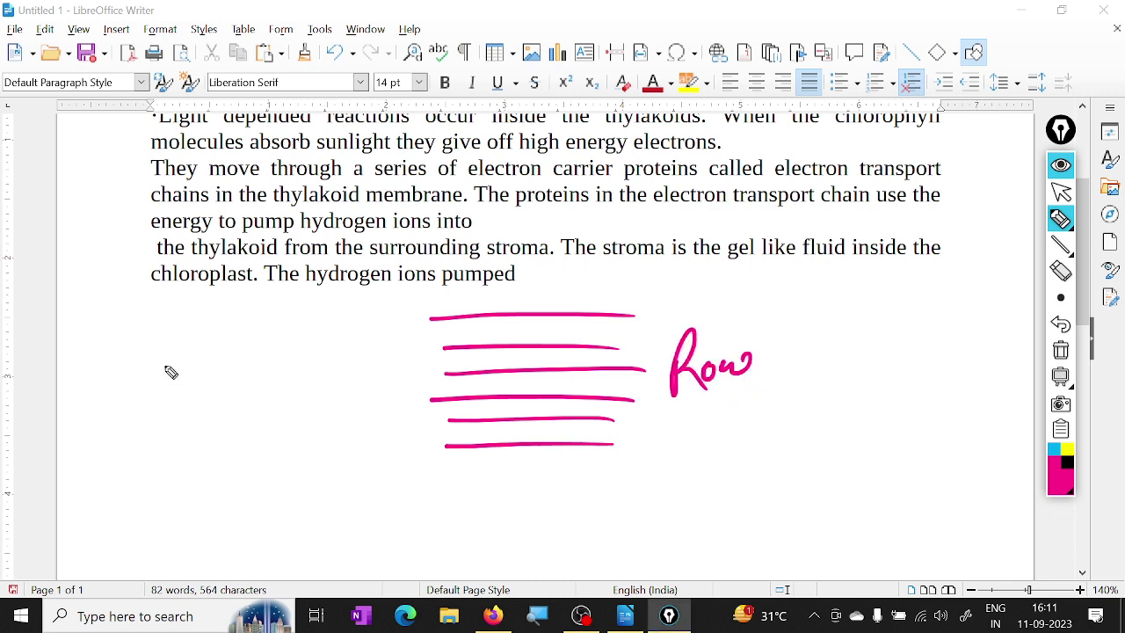
Sketch vertical lines labelled 'Column' and tick both the row and column sketches
mouse_move(158, 336)
left_mouse_down()
mouse_move(156, 428)
mouse_move(172, 417)
left_mouse_up()
left_click_drag(205, 340, 204, 418)
mouse_move(237, 341)
left_mouse_down()
mouse_move(237, 414)
mouse_move(260, 419)
left_mouse_up()
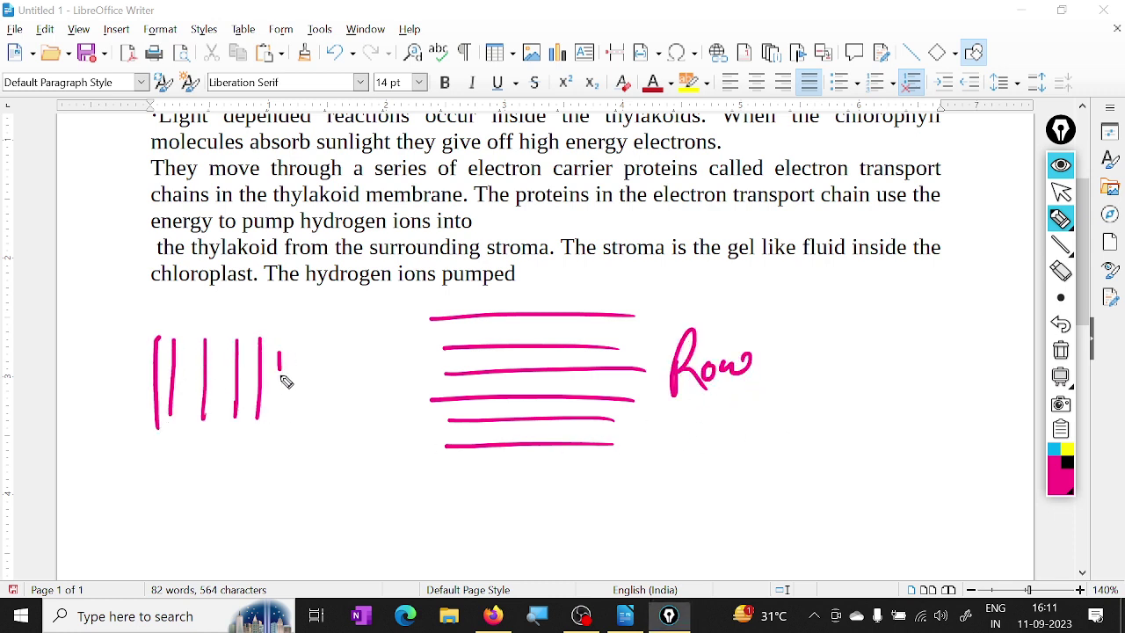
left_click_drag(281, 354, 282, 434)
left_click_drag(145, 293, 146, 301)
mouse_move(178, 257)
left_mouse_down()
mouse_move(169, 305)
mouse_move(213, 292)
mouse_move(235, 258)
mouse_move(272, 248)
left_mouse_up()
left_click_drag(167, 313, 262, 275)
left_click_drag(726, 314, 796, 311)
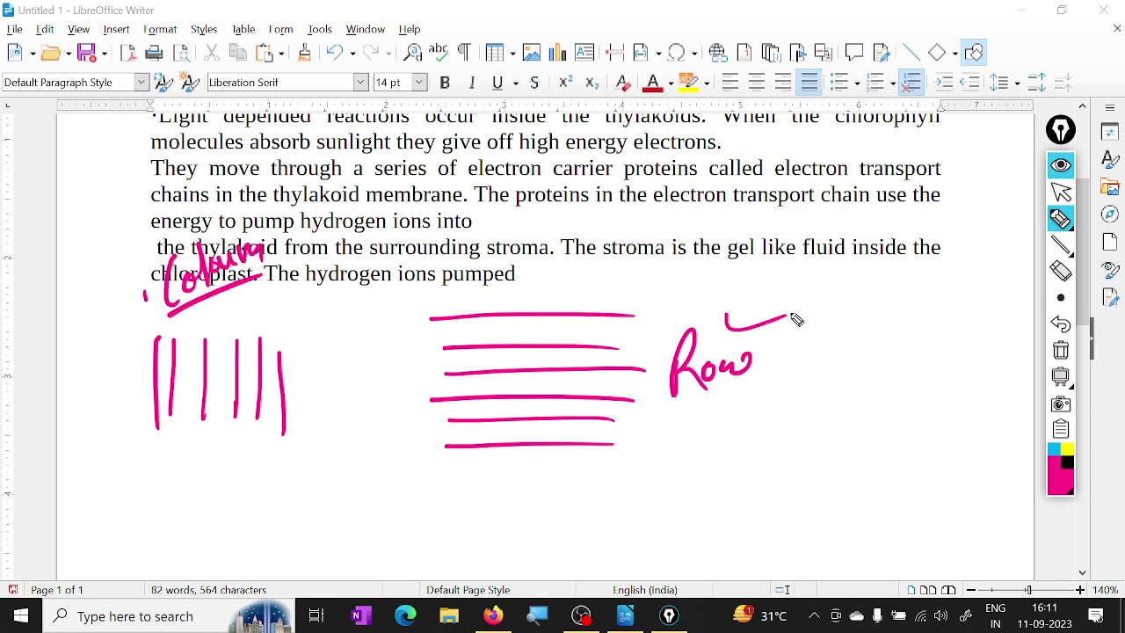
left_click_drag(164, 472, 217, 450)
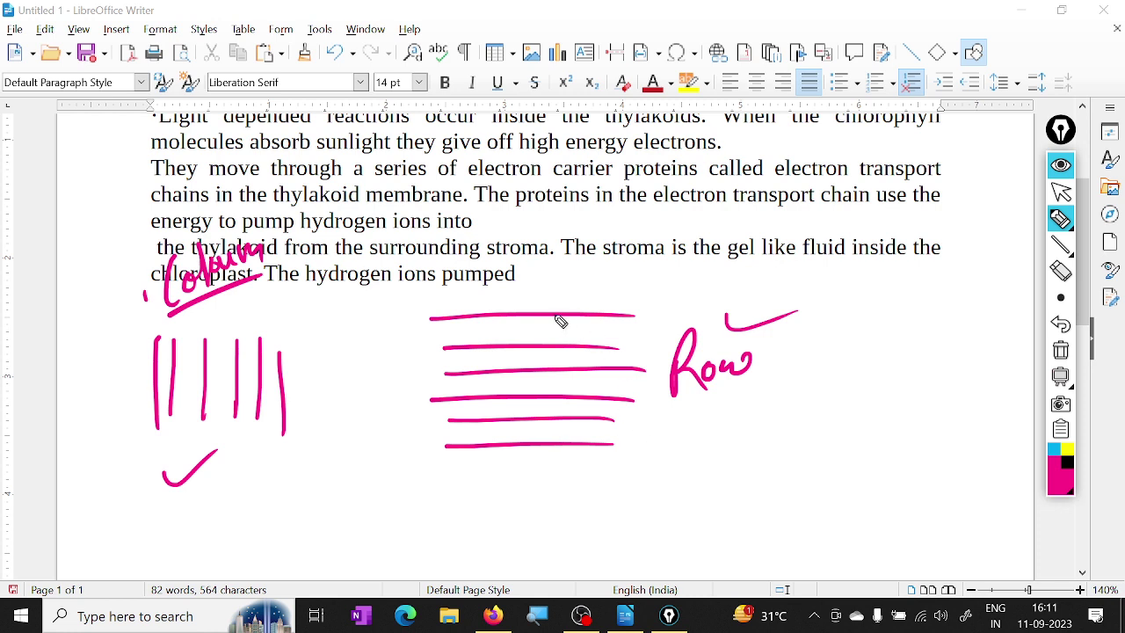
Sketch a grid of crossing rows and columns to illustrate a table
left_click_drag(682, 425, 879, 415)
left_click_drag(672, 453, 872, 439)
left_click_drag(657, 484, 887, 462)
left_click_drag(659, 521, 861, 499)
left_click_drag(681, 555, 846, 535)
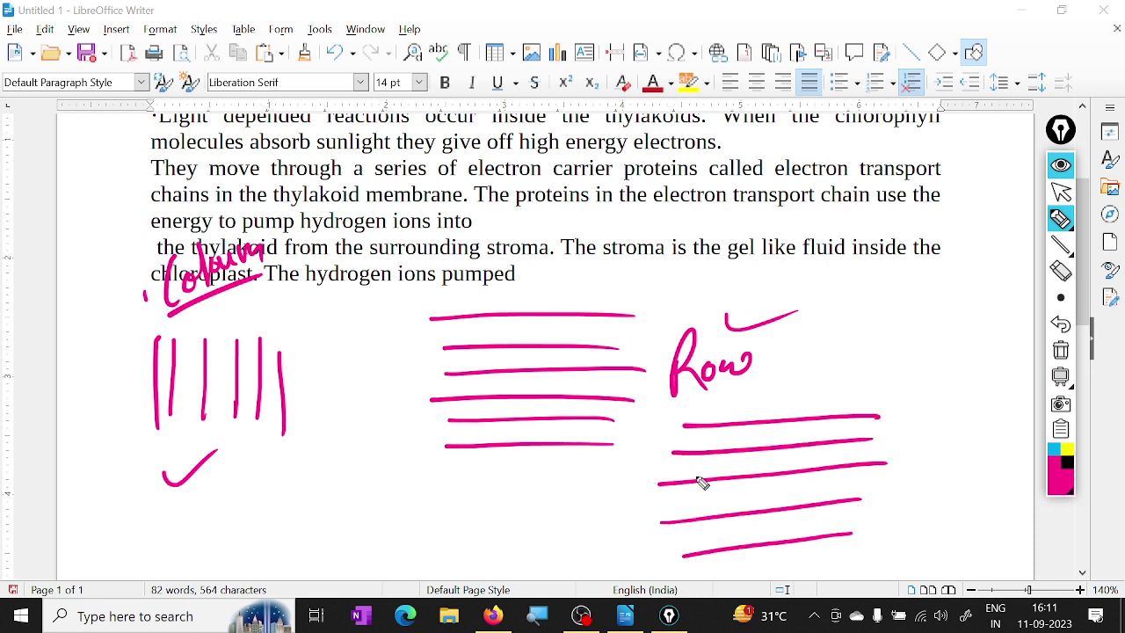
left_click_drag(708, 413, 686, 556)
left_click_drag(737, 413, 721, 572)
mouse_move(788, 400)
left_mouse_down()
mouse_move(764, 569)
mouse_move(811, 567)
left_mouse_up()
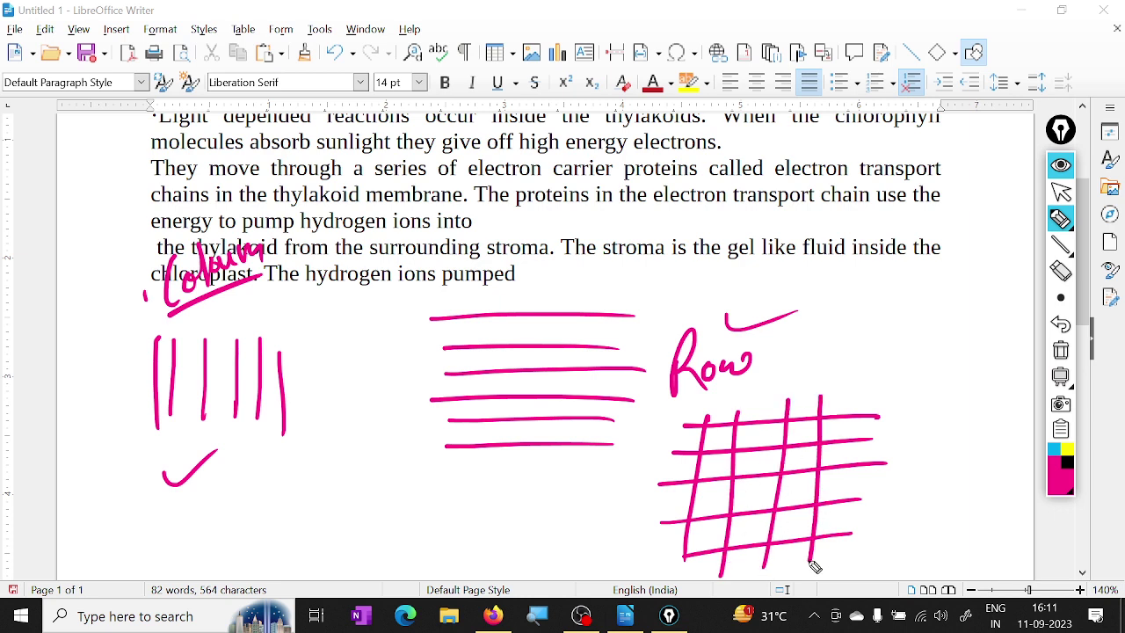
left_click_drag(856, 418, 841, 575)
left_click_drag(863, 411, 901, 381)
Label the grid 'table' with an arrow and check mark, then erase all annotations
mouse_move(870, 341)
left_mouse_down()
mouse_move(866, 359)
mouse_move(896, 359)
mouse_move(911, 318)
mouse_move(939, 336)
mouse_move(889, 402)
left_mouse_up()
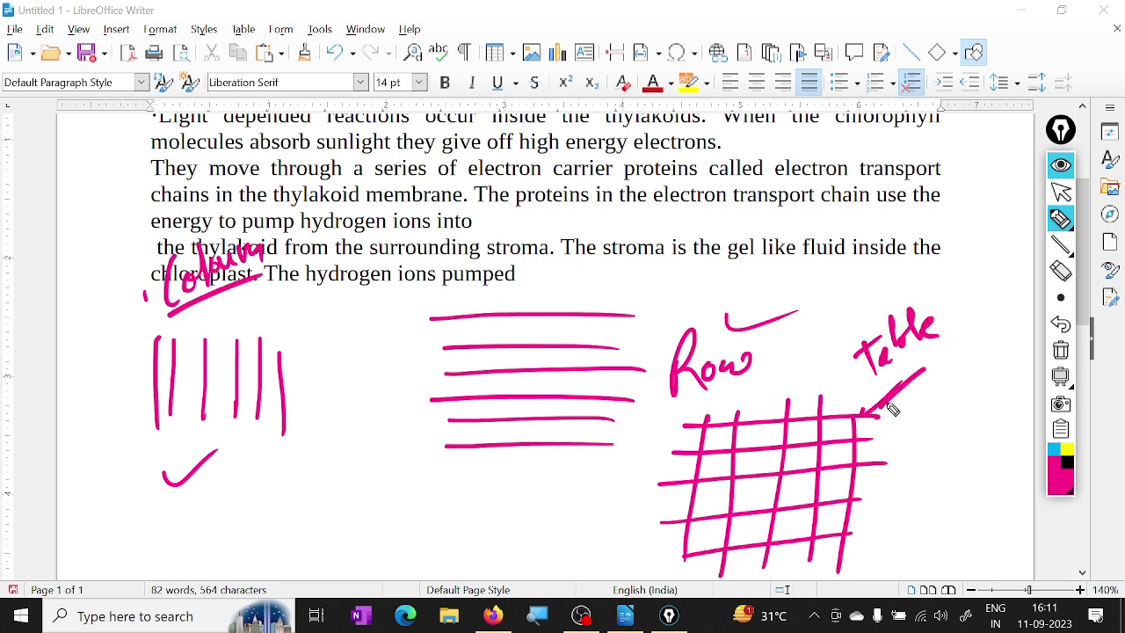
mouse_move(780, 426)
left_mouse_down()
mouse_move(745, 447)
mouse_move(778, 432)
mouse_move(747, 431)
mouse_move(760, 437)
mouse_move(789, 371)
mouse_move(833, 360)
mouse_move(795, 384)
left_mouse_up()
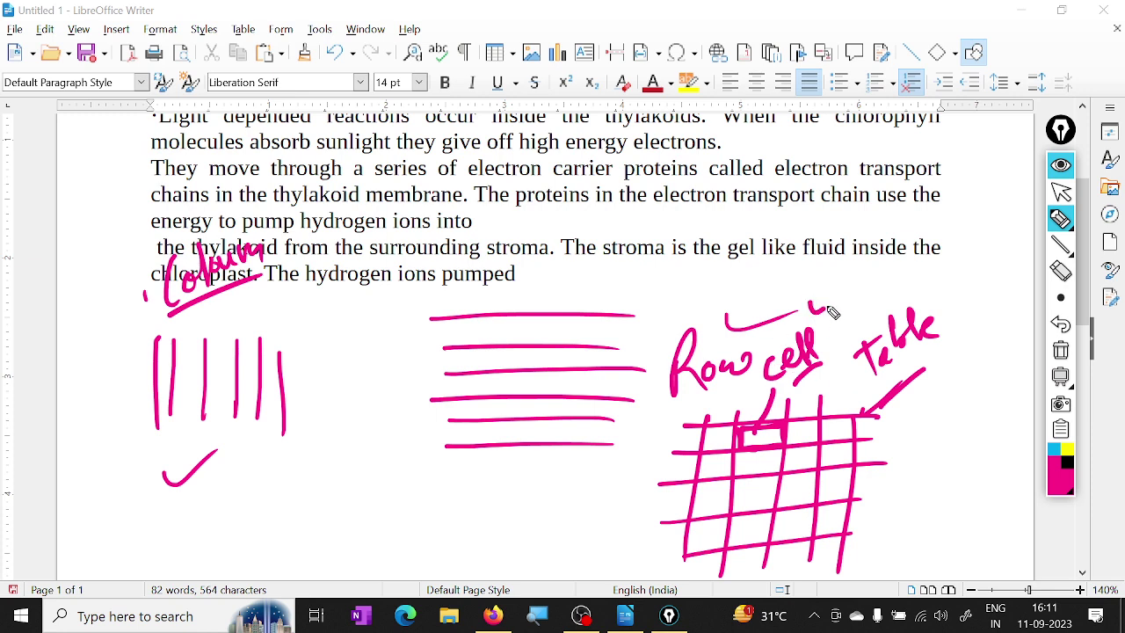
left_click_drag(809, 304, 857, 283)
left_click(1060, 351)
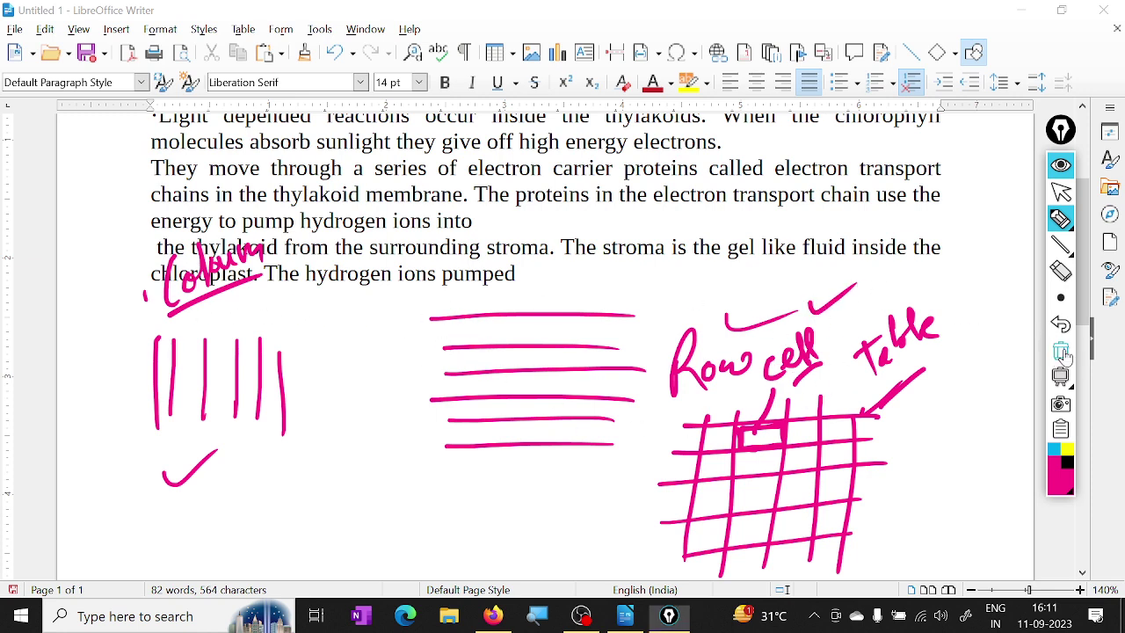
left_click(1060, 191)
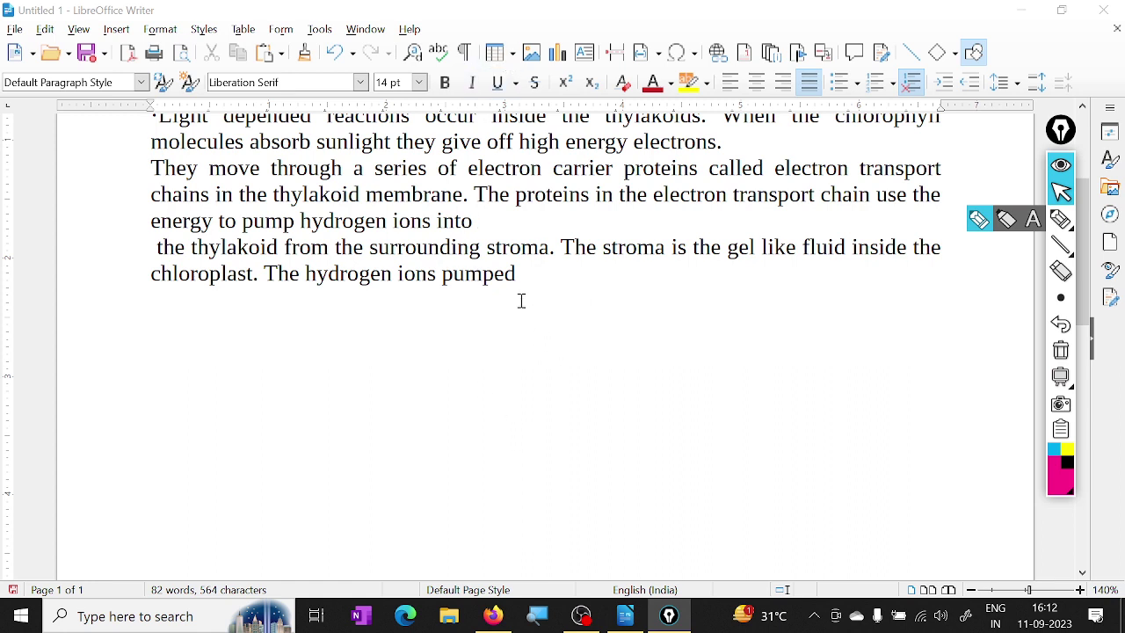
Insert an empty 4-column, 3-row table below the photosynthesis text
left_click(594, 320)
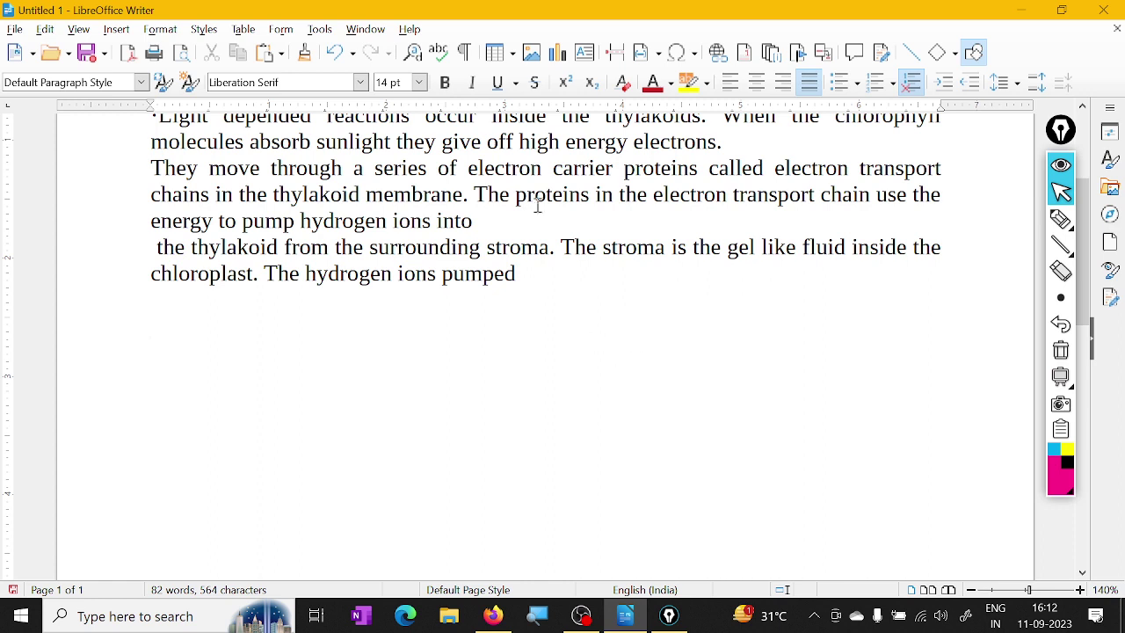
left_click(501, 52)
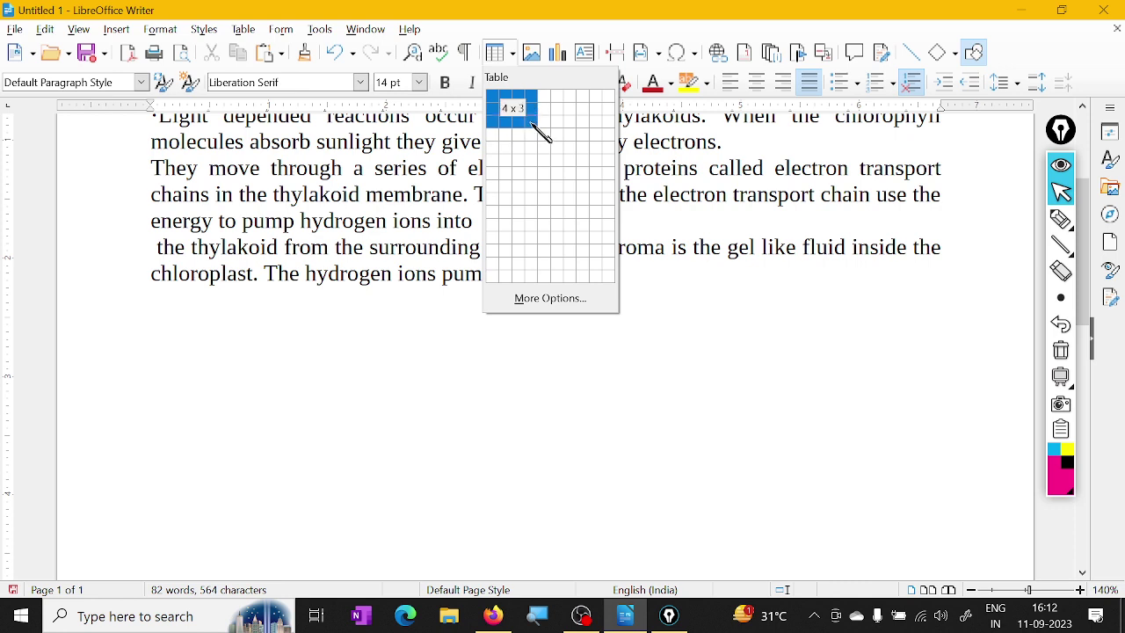
left_click(536, 125)
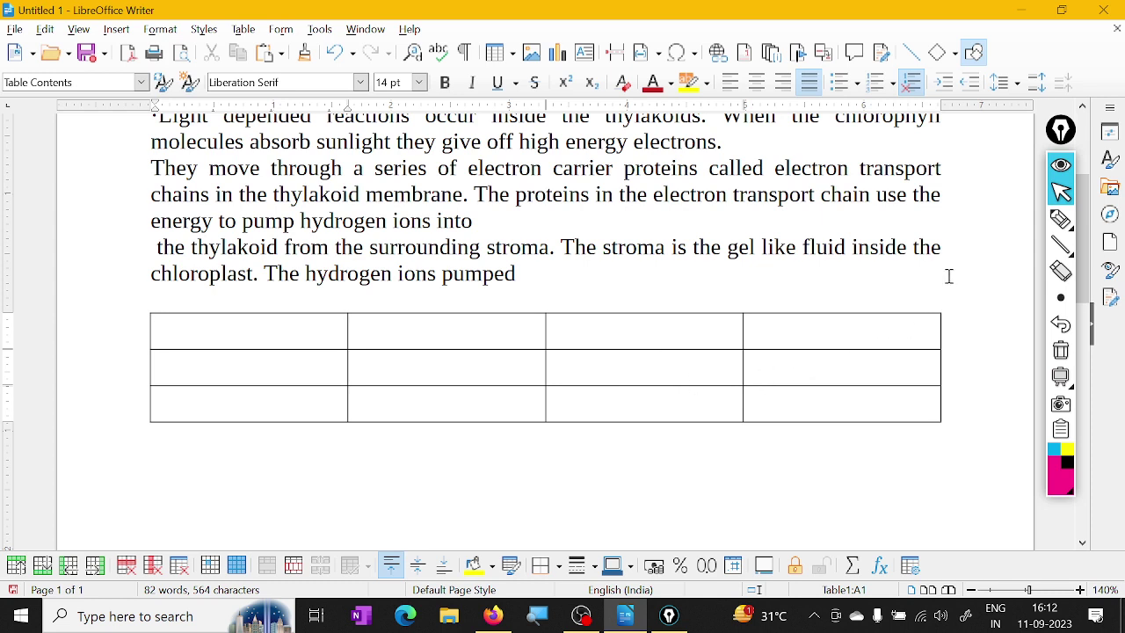
mouse_move(1060, 225)
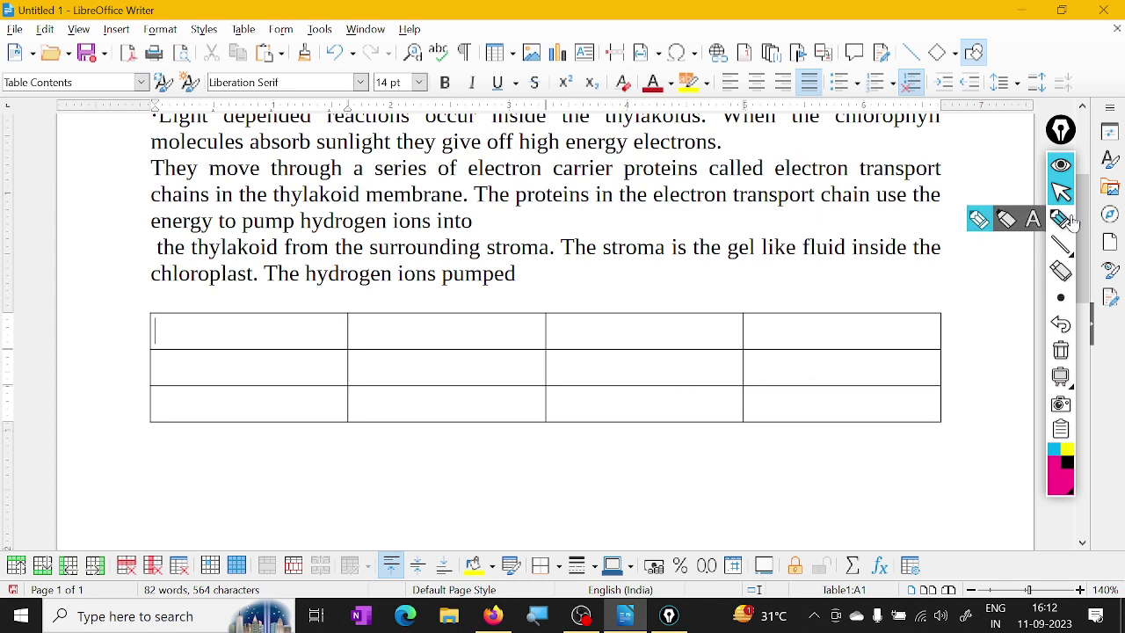
left_click(1009, 246)
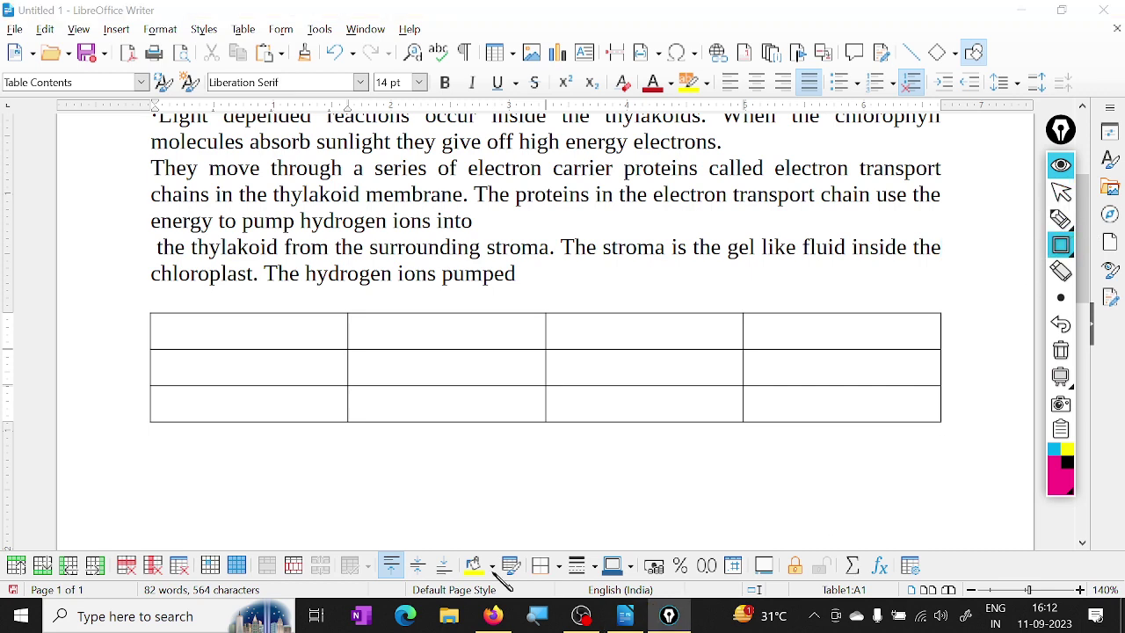
Draw a pink annotation box around the Table toolbar, then return to the document
mouse_move(2, 542)
left_mouse_down()
mouse_move(24, 583)
mouse_move(954, 587)
mouse_move(944, 587)
left_mouse_up()
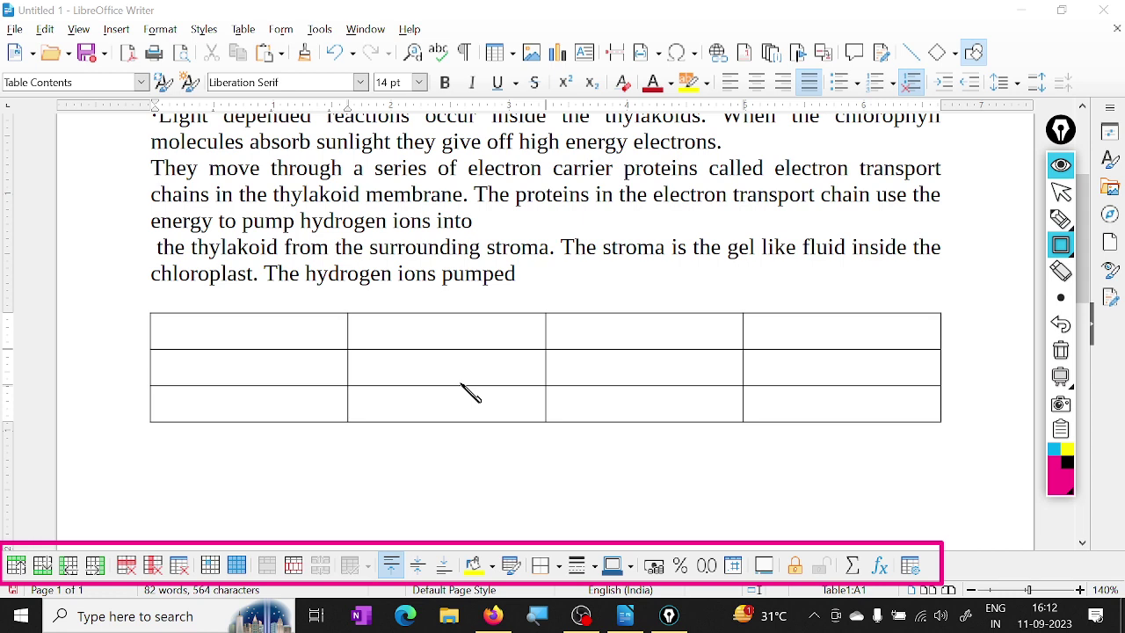
left_click(1060, 192)
left_click(242, 330)
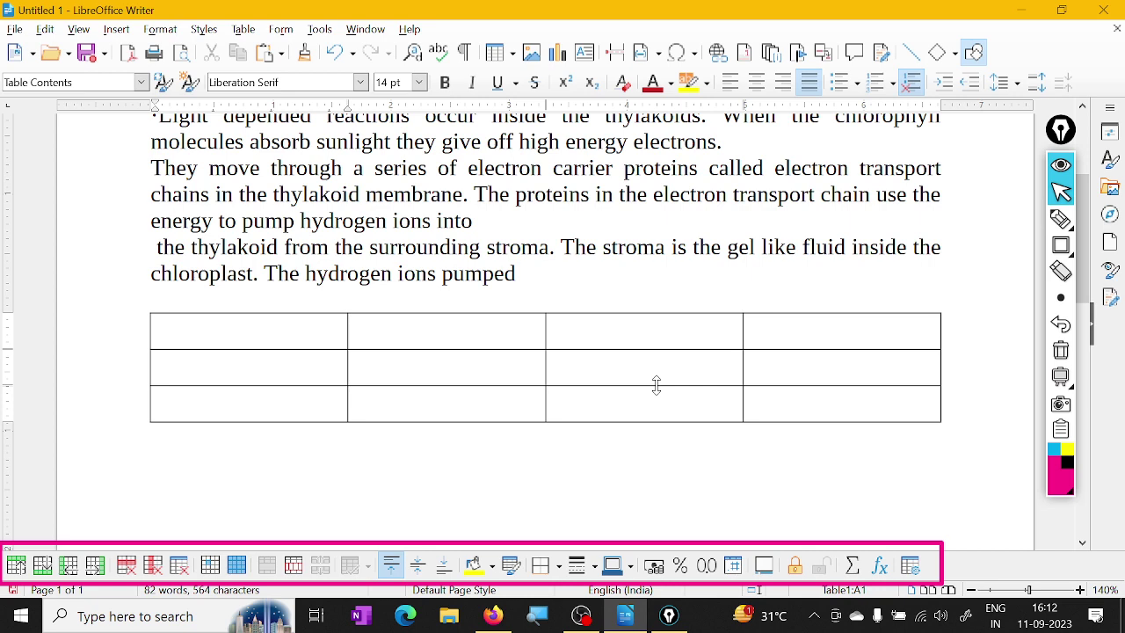
Enter the header row NAME, FATHER, MOTHER, ADDRESS across the table's first row
type("name")
key("BackSpace")
key("BackSpace")
key("BackSpace")
key("BackSpace")
type("NAME")
key("Tab")
type("FATHER ")
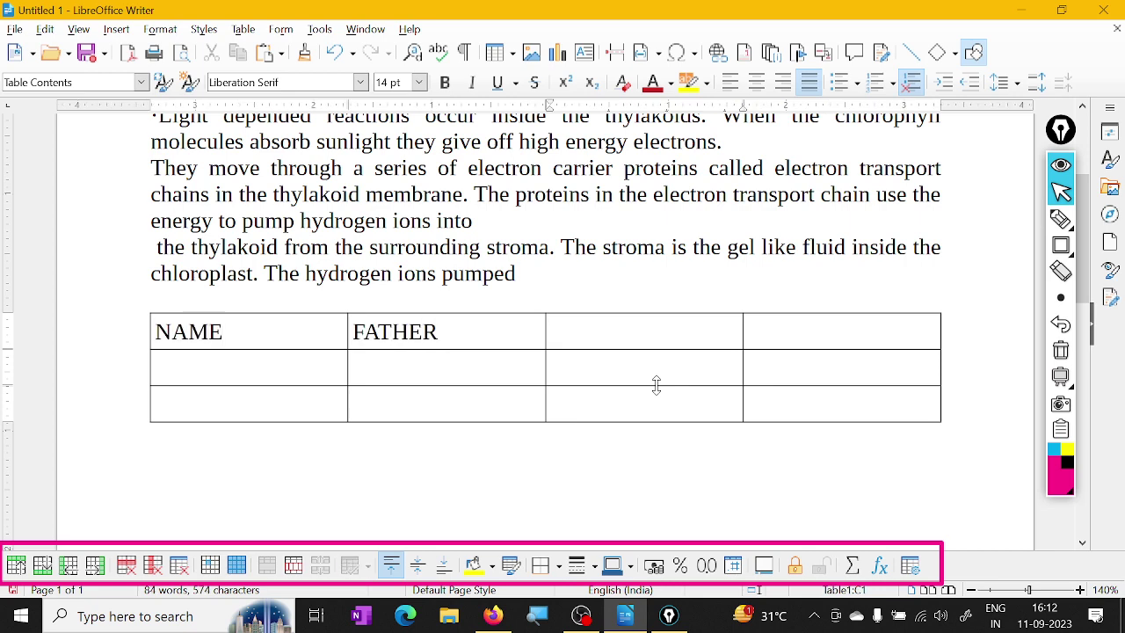
type("MOTHER")
key("Tab")
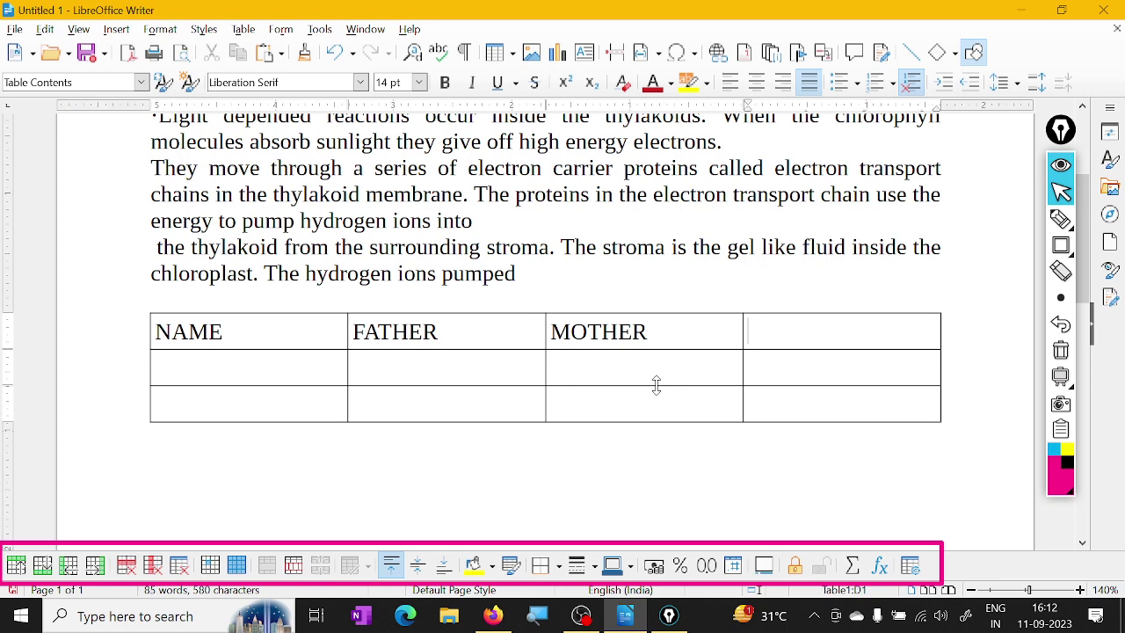
type("ADDRESS")
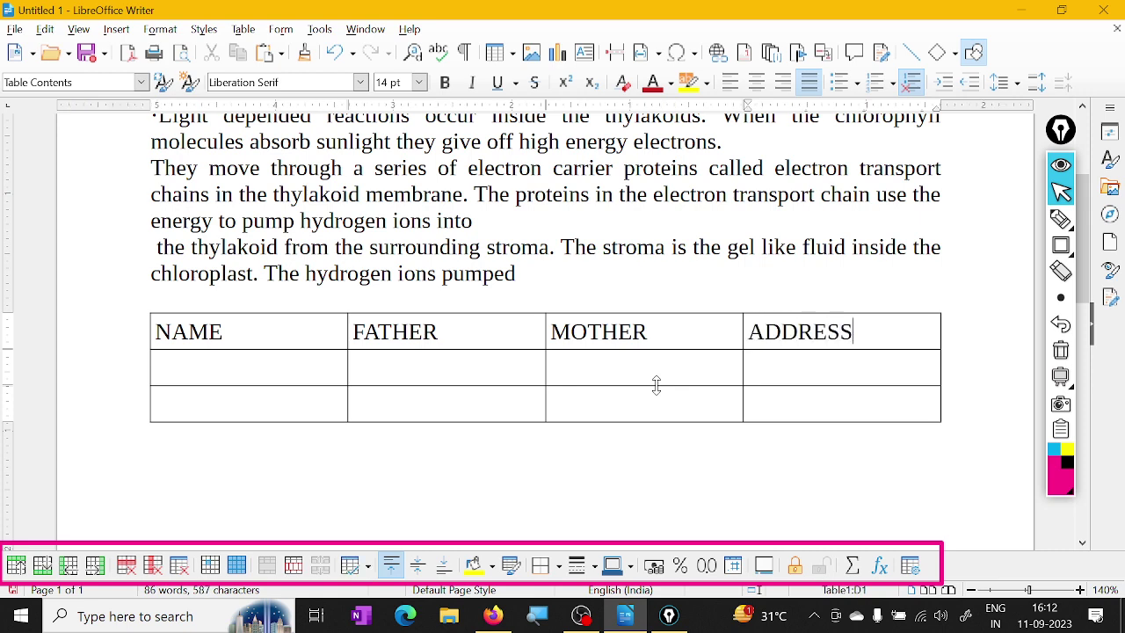
Fill row 2 with a child's name, the father's and mother's names, and the address
left_click(203, 375)
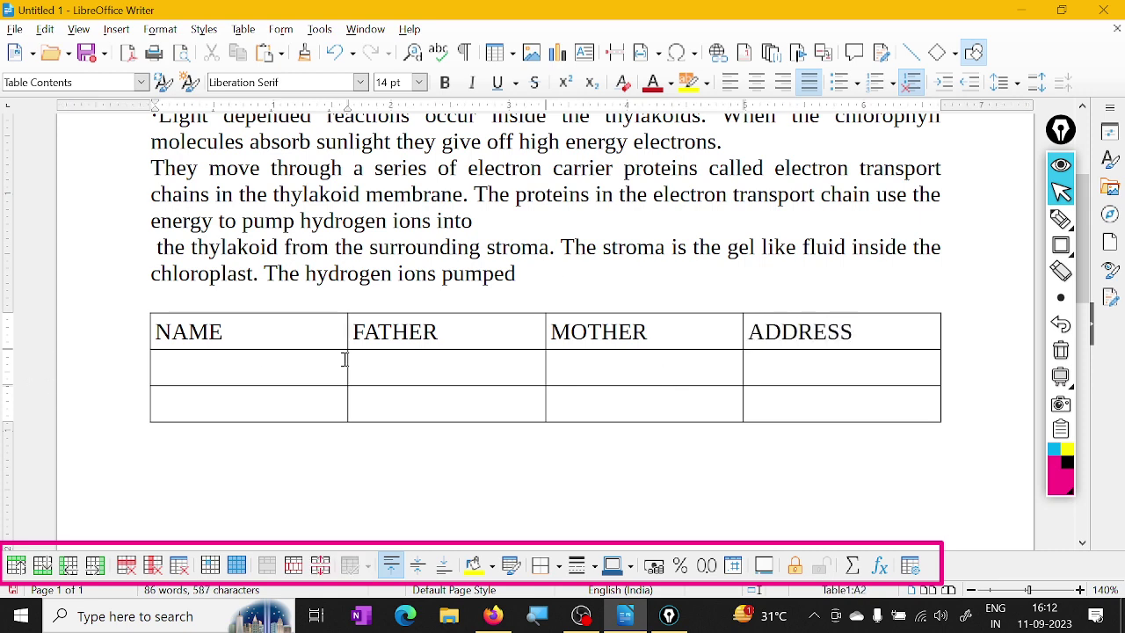
type("VASU")
key("BackSpace")
type("U")
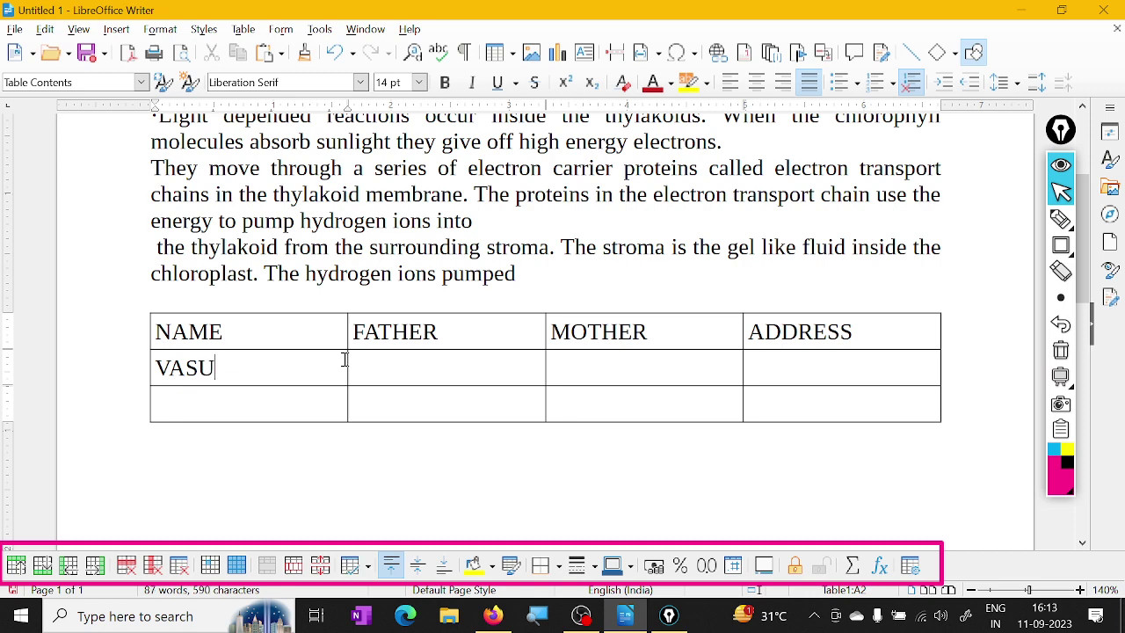
key("BackSpace")
type("HU")
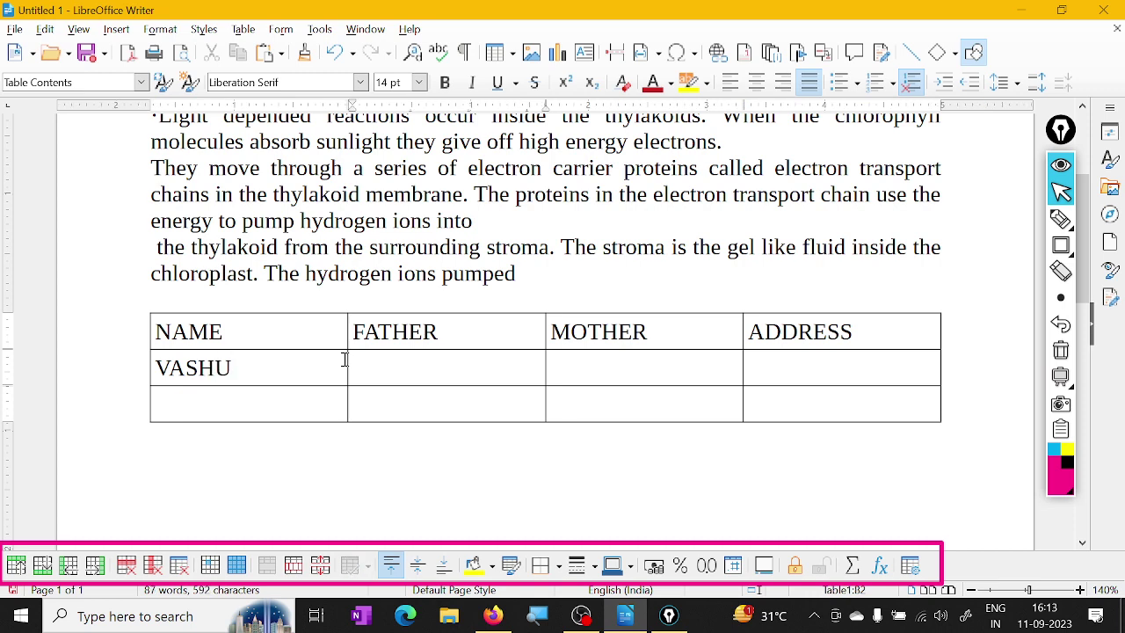
type("MR")
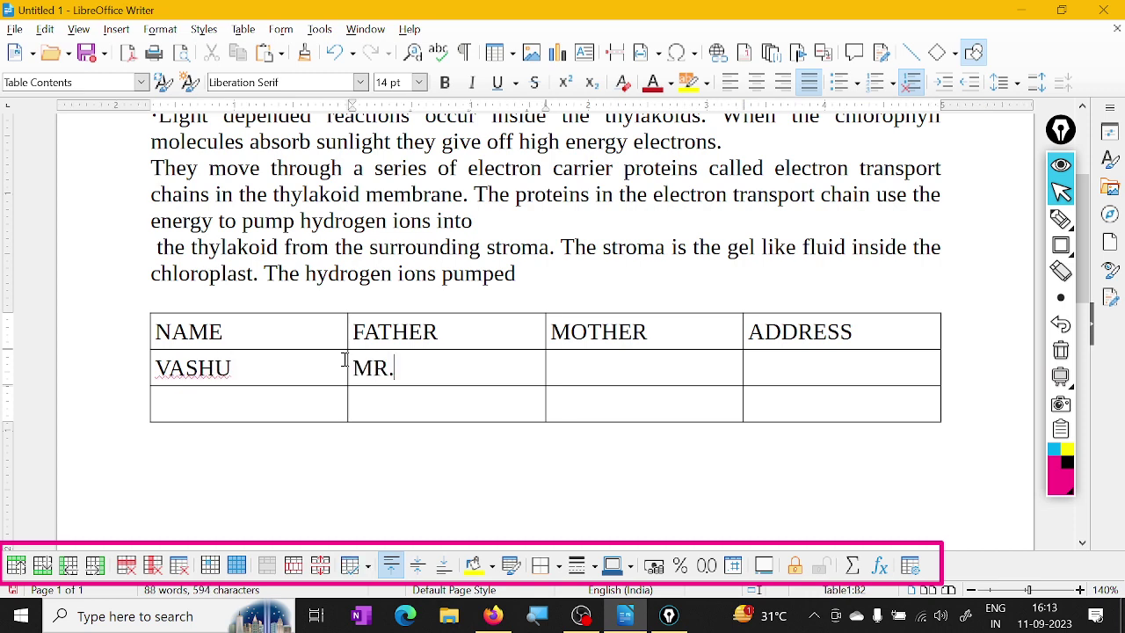
type(". RAJESH")
key("Tab")
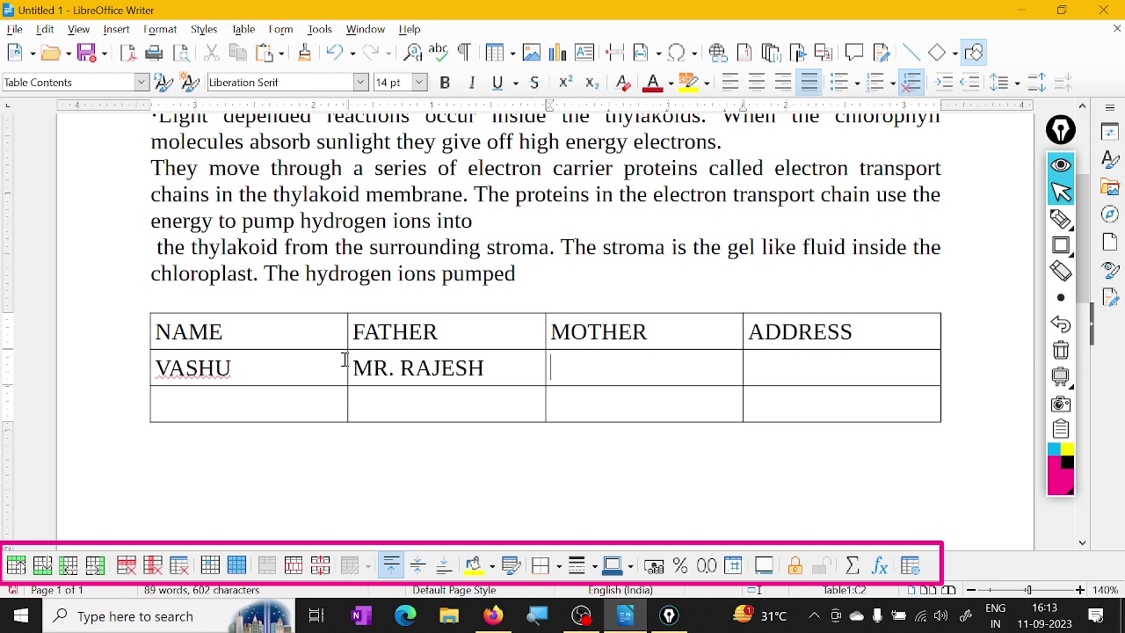
type("OONAM")
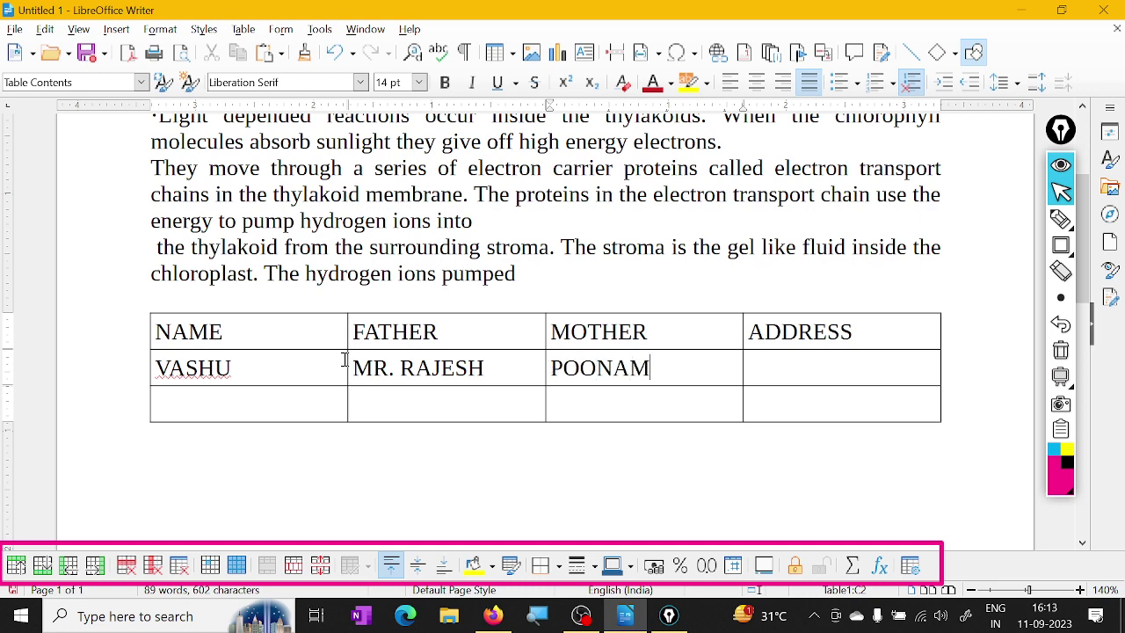
key("Tab")
type("JHALWA")
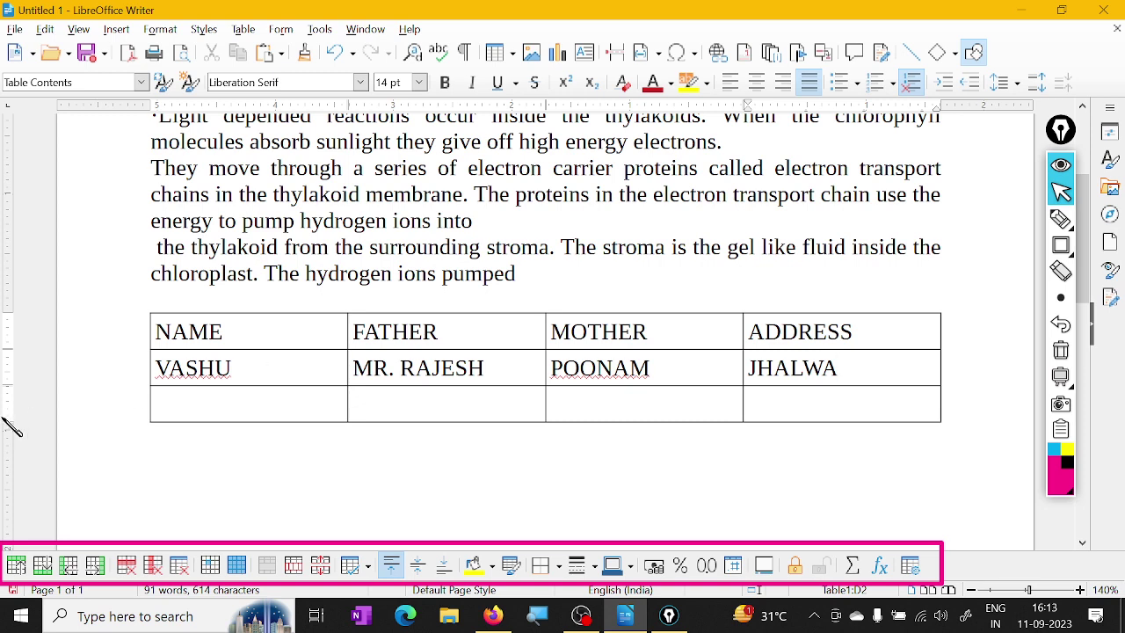
left_click(236, 401)
scroll(583, 438, "down", 1)
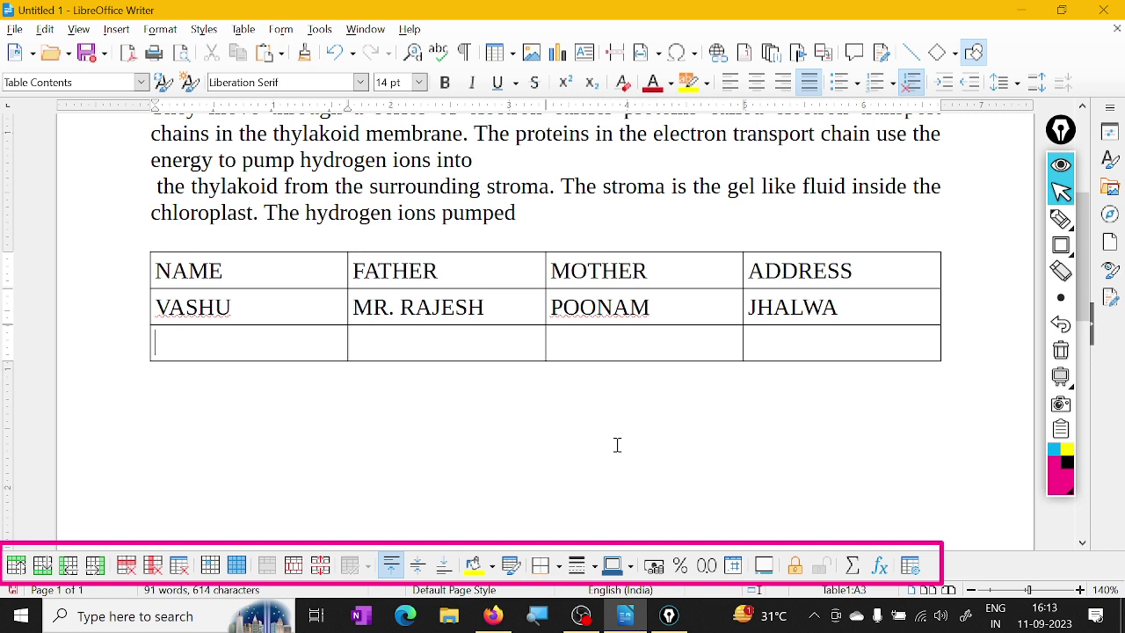
Fill row 3 with a second child's name, the parents' names and the address, correcting typos
type("SHIVANGI ")
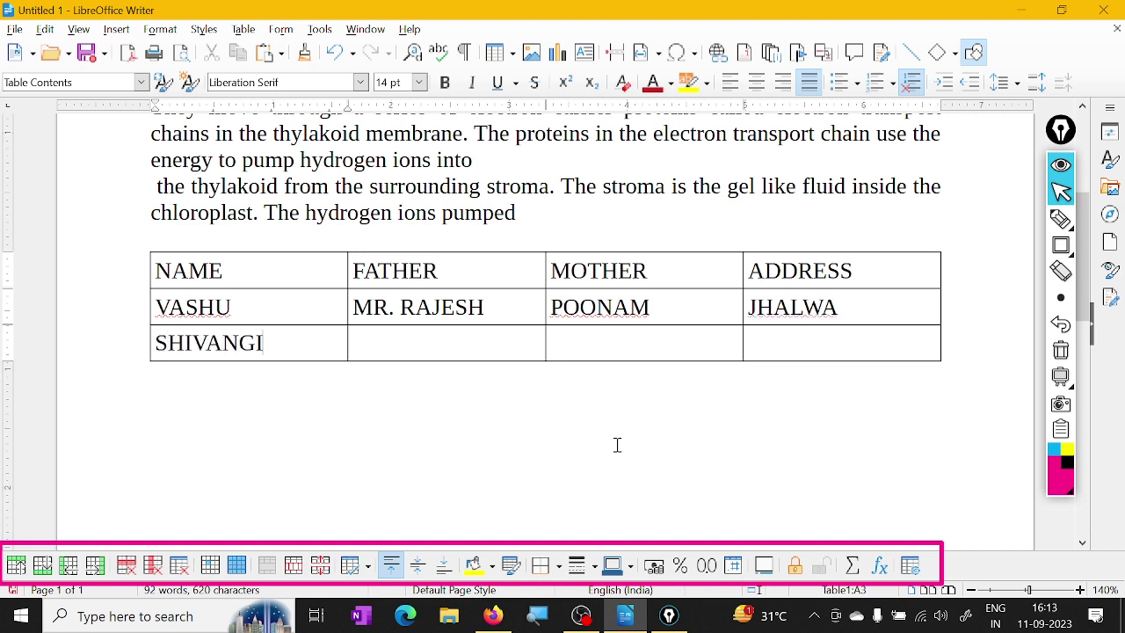
type("MR")
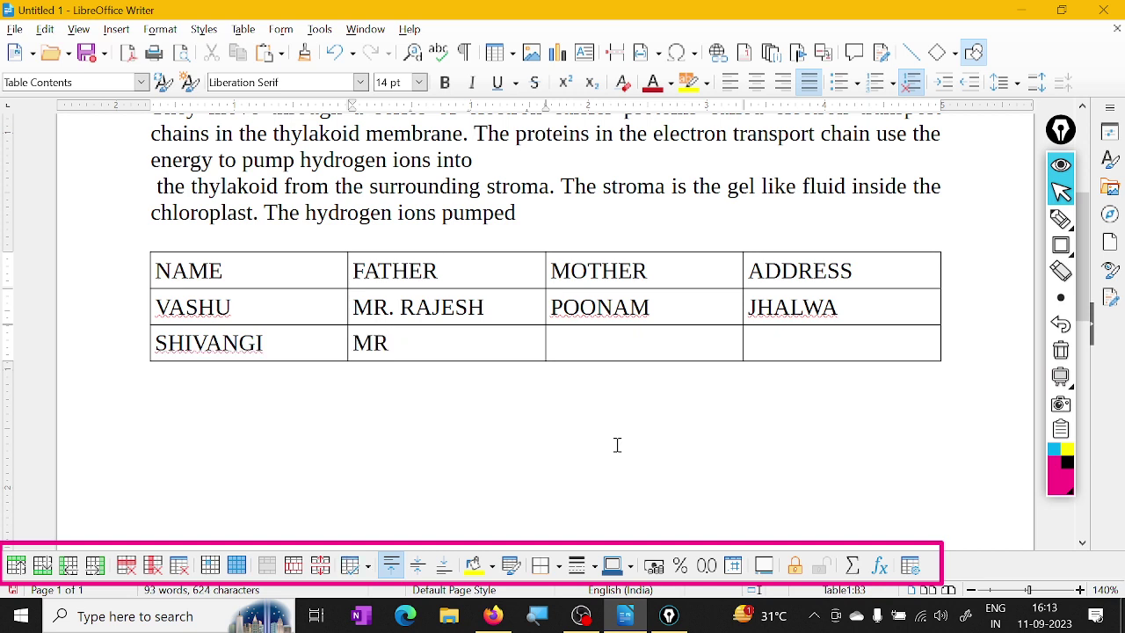
type(" GIRJESH")
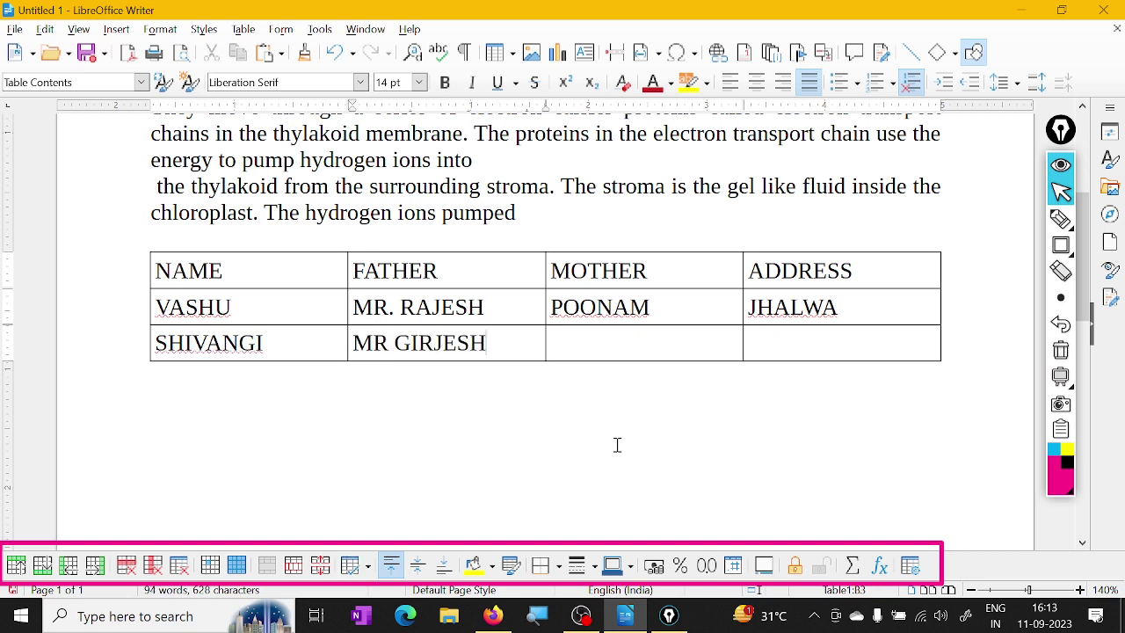
key("Tab")
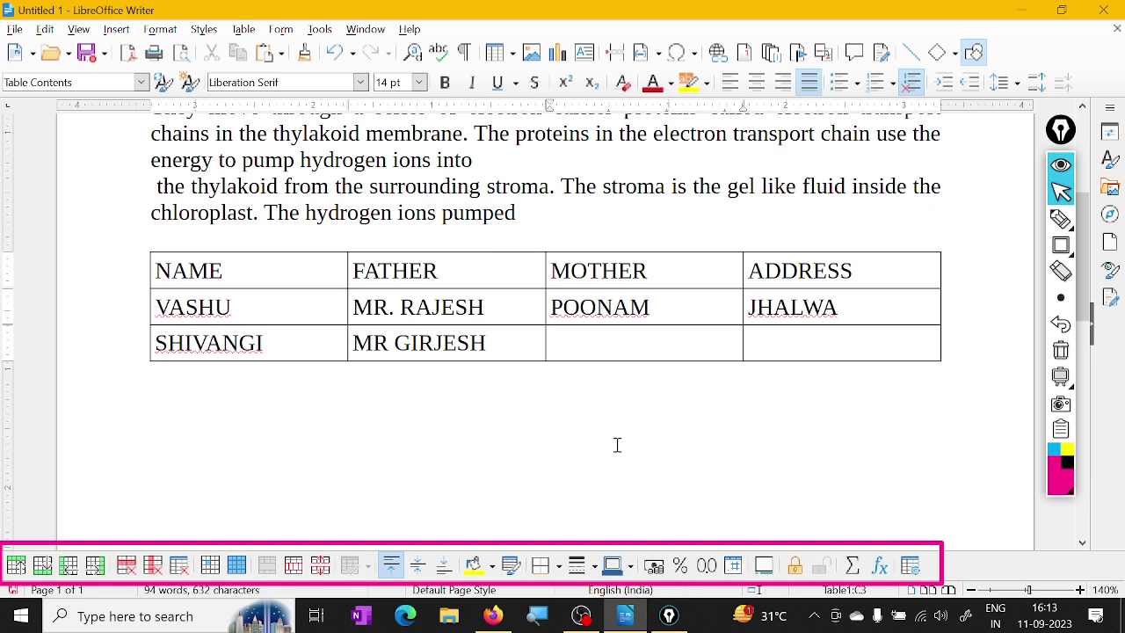
type("RA")
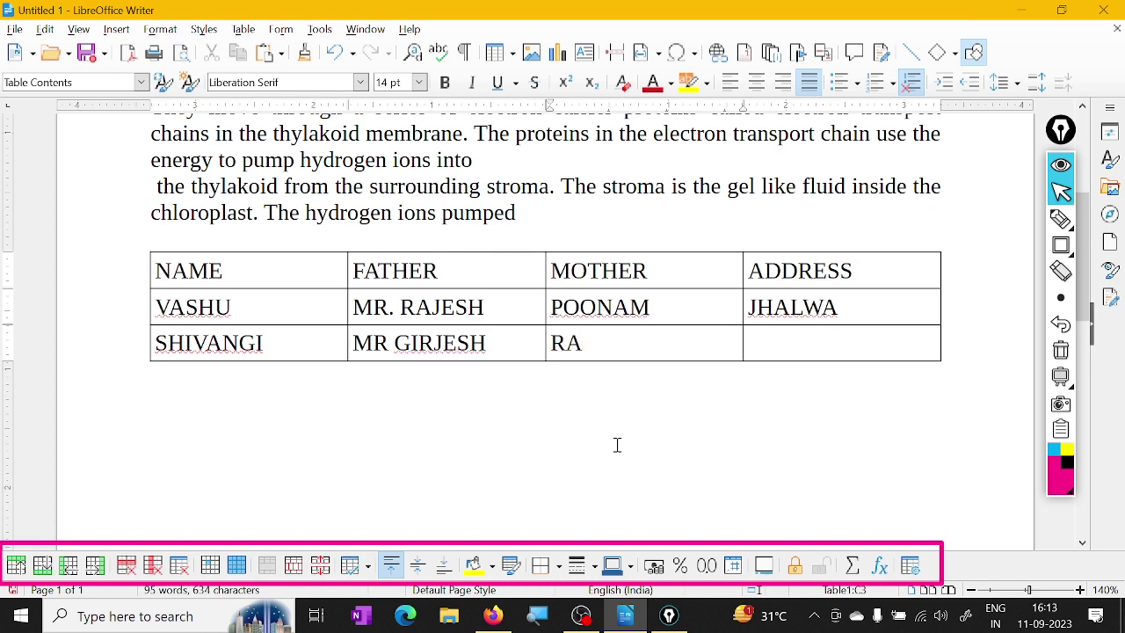
key("BackSpace")
key("BackSpace")
key("Tab")
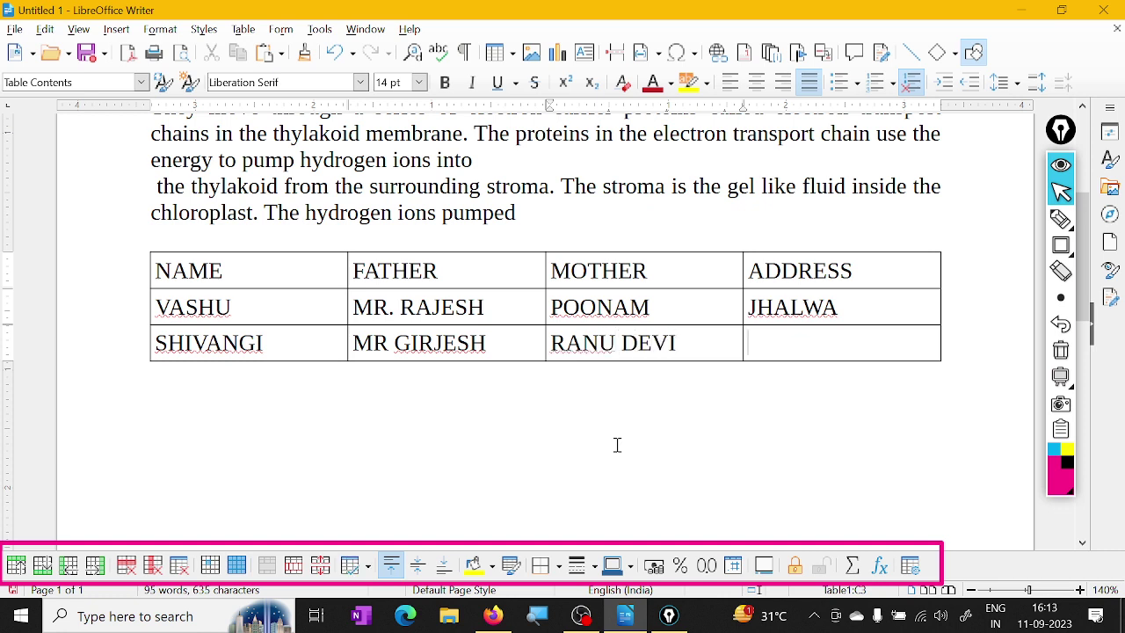
type("POA")
key("BackSpace")
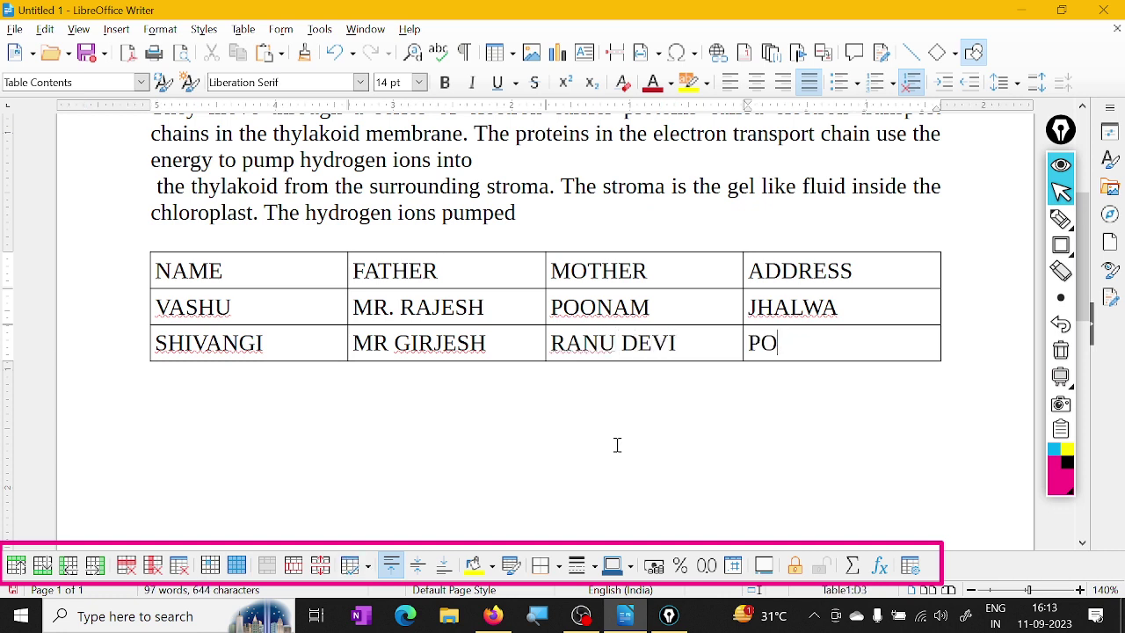
key("BackSpace")
type("IPALGAO")
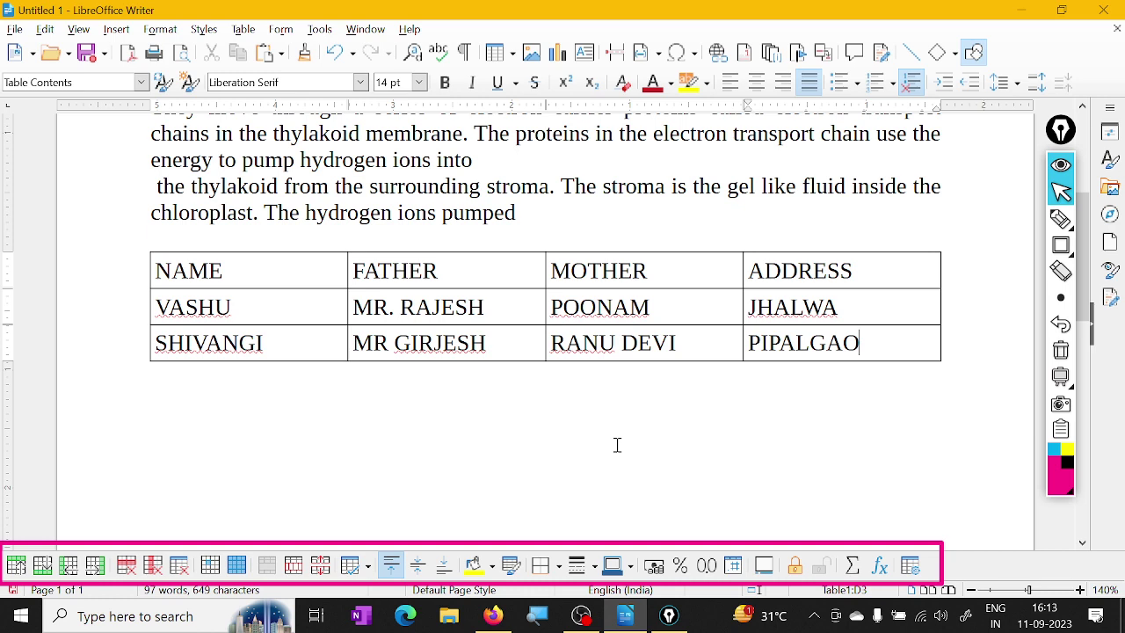
scroll(823, 430, "down", 2)
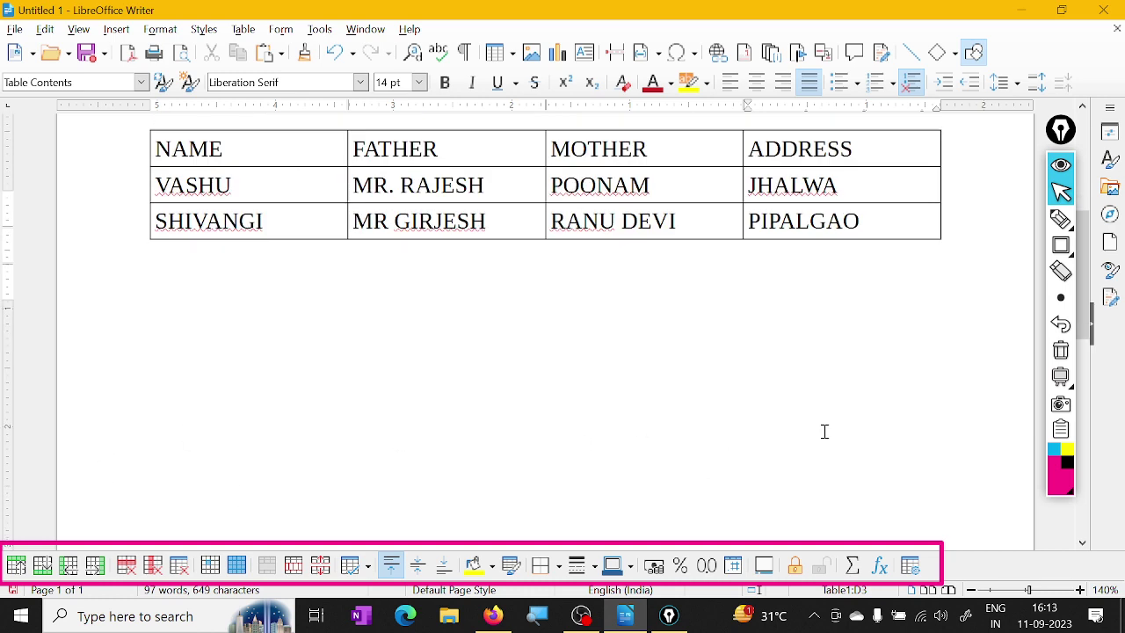
scroll(824, 420, "up", 1)
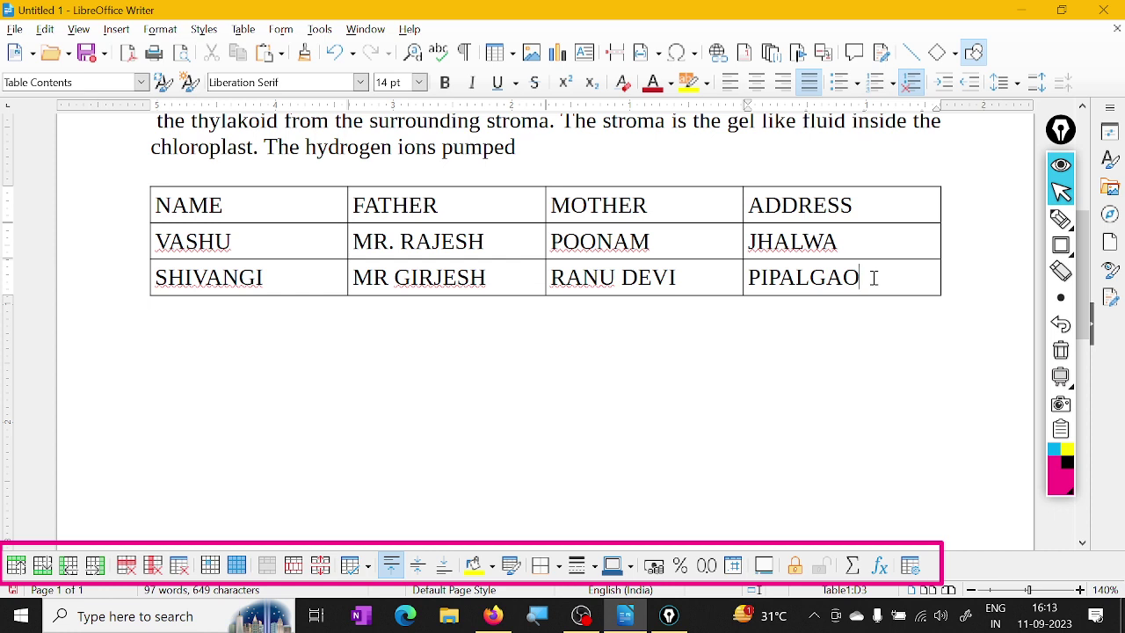
Draw a pink highlighter mark beside the end of the last filled table row
left_click(1060, 220)
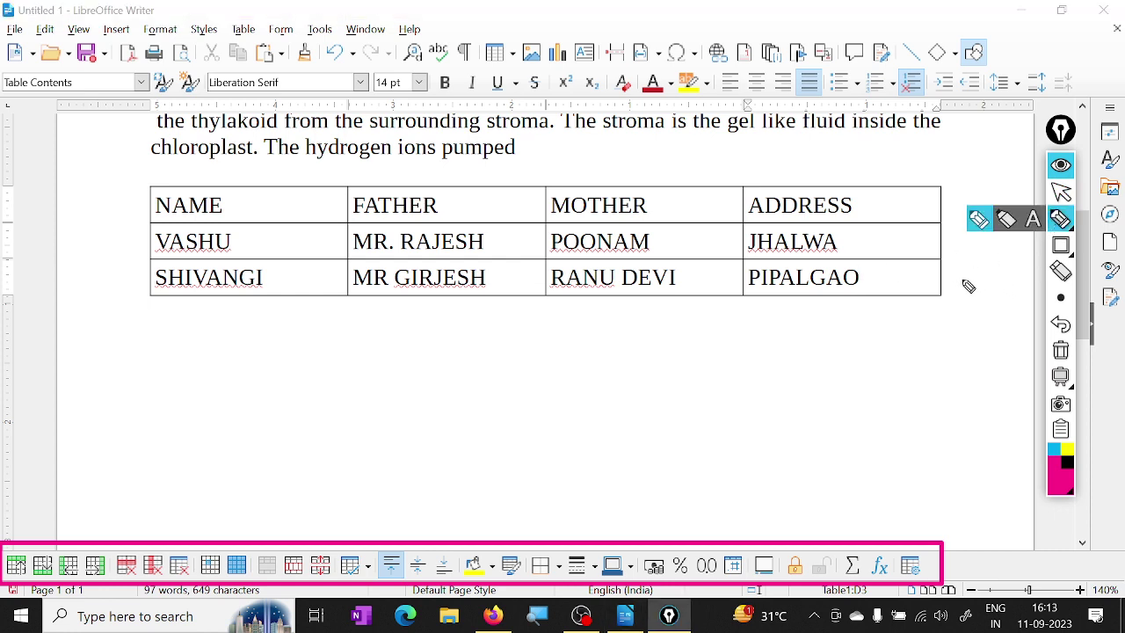
left_click_drag(944, 278, 999, 278)
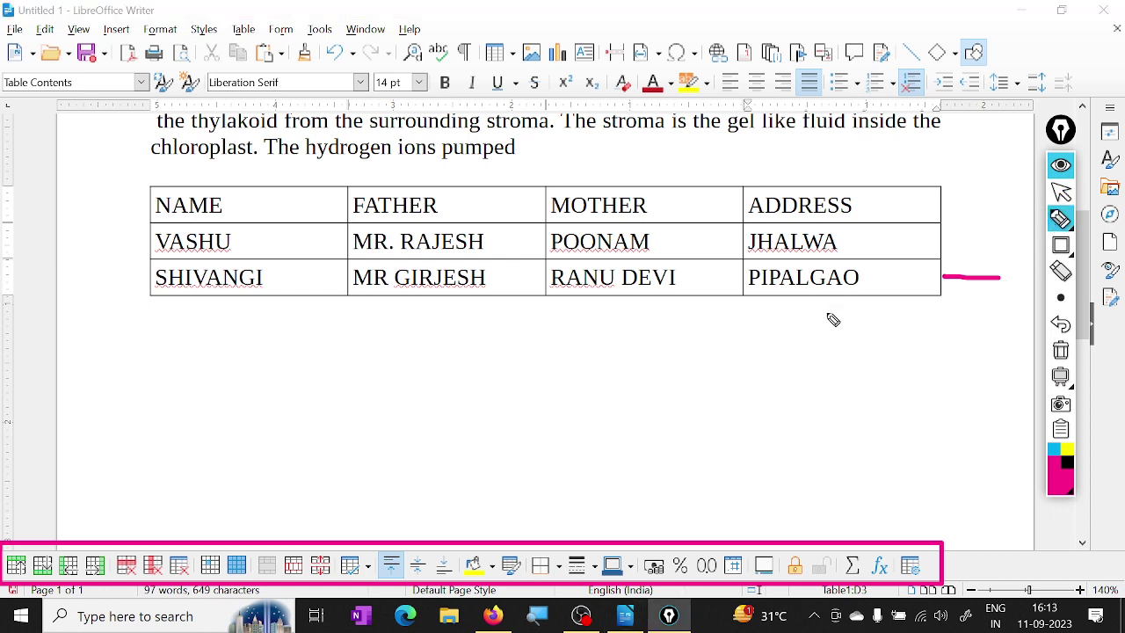
key("ctrl+shift+1")
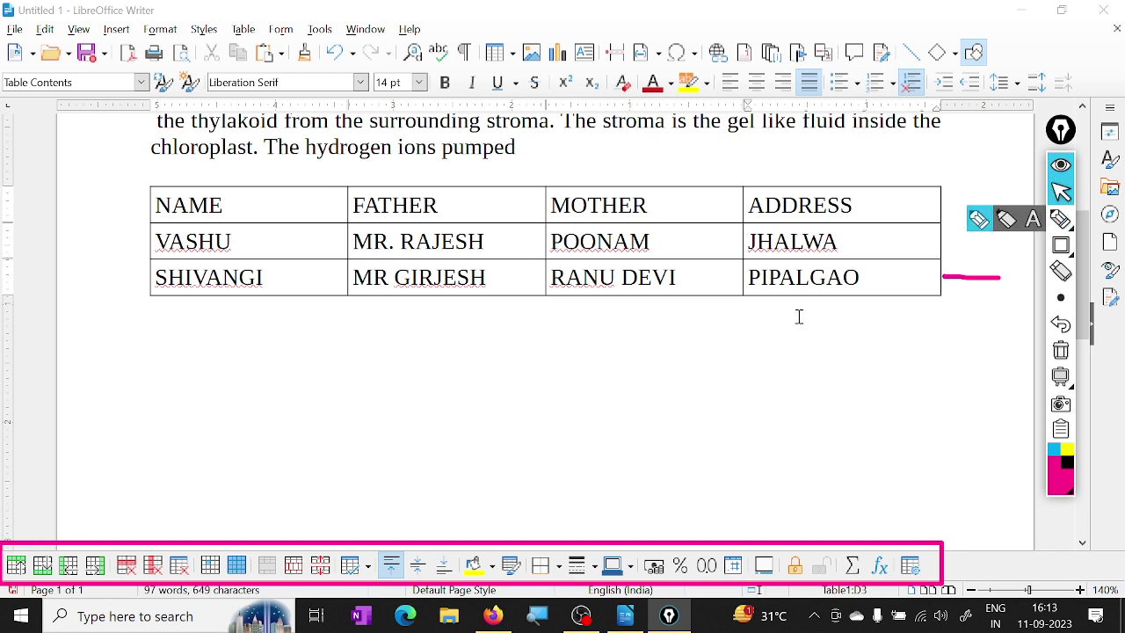
left_click(875, 281)
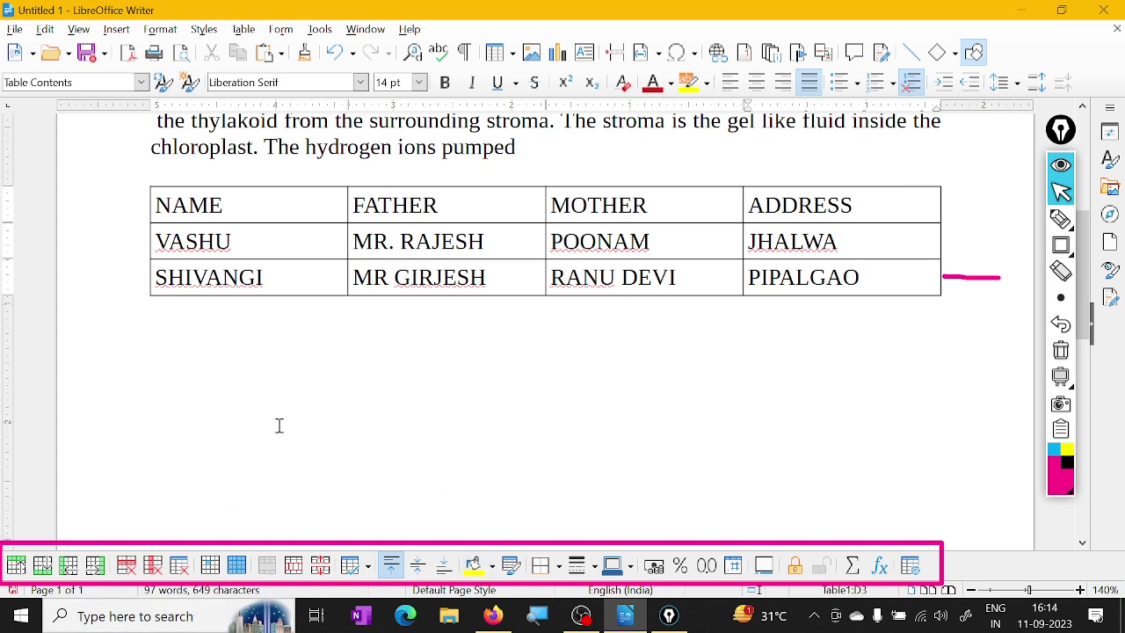
Handwrite an underlined pink 'Tab' note above the table's right end
left_click(1060, 218)
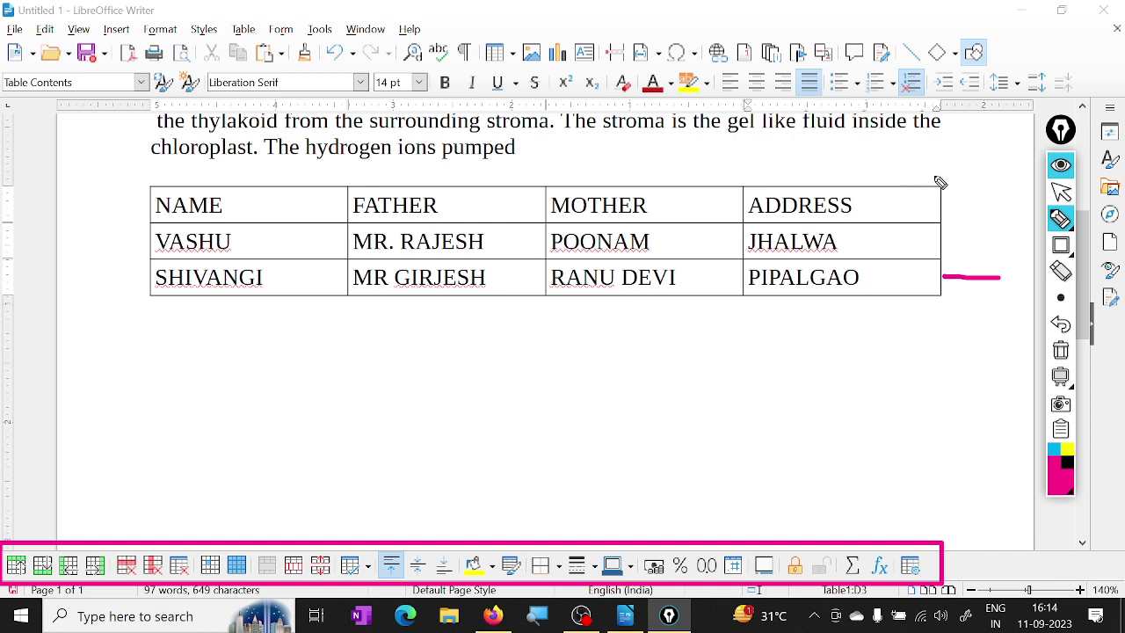
mouse_move(901, 174)
left_mouse_down()
mouse_move(931, 164)
mouse_move(919, 188)
left_mouse_up()
mouse_move(947, 171)
left_mouse_down()
mouse_move(949, 185)
mouse_move(984, 178)
left_mouse_up()
left_click_drag(913, 195, 982, 178)
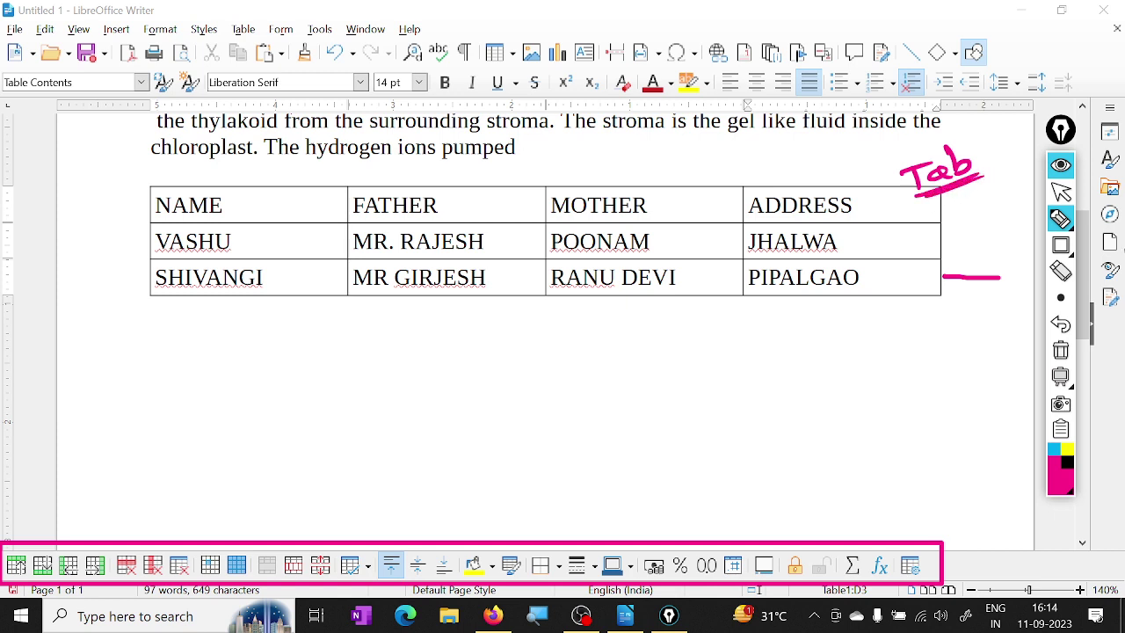
left_click(1060, 191)
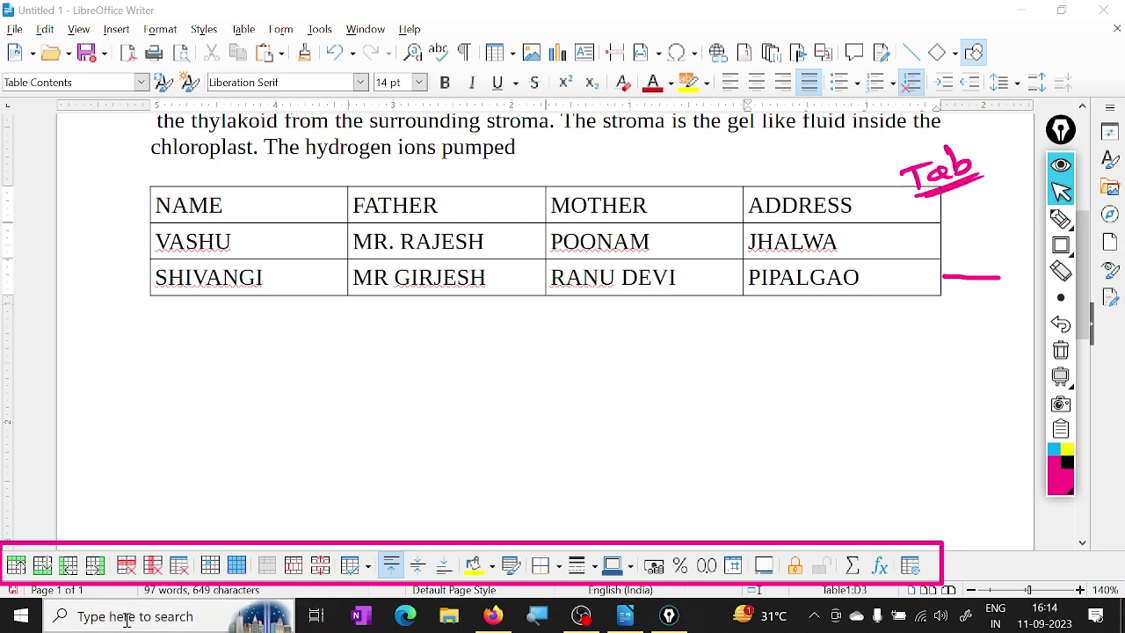
Launch the On-Screen Keyboard through Windows Search with OSK and place the caret in the last table cell
left_click(127, 620)
type("OSK")
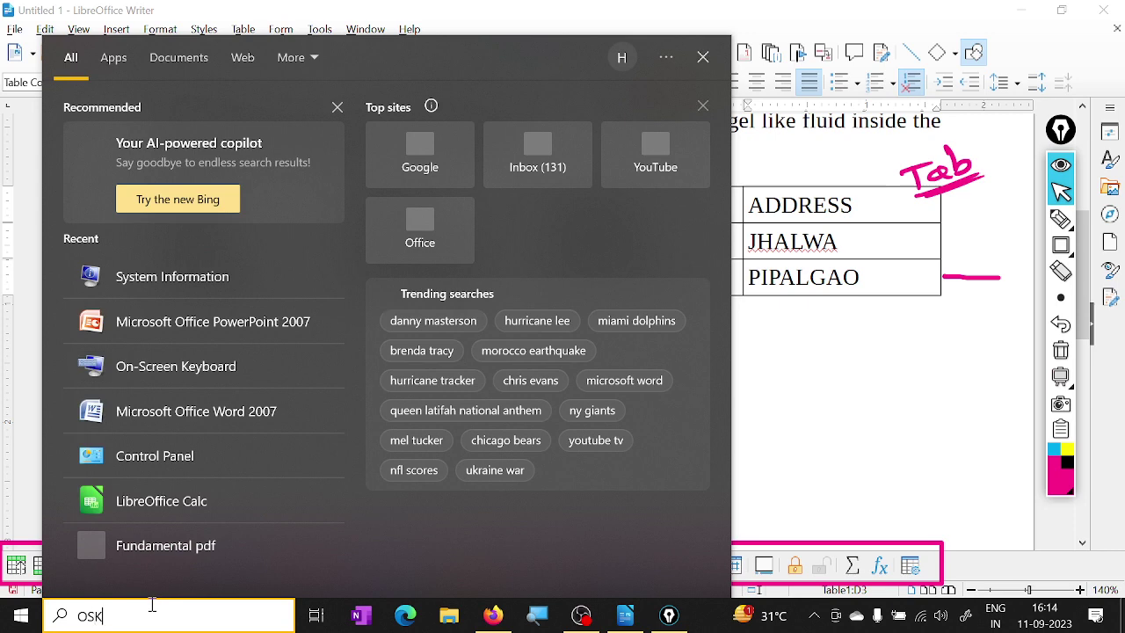
key("Return")
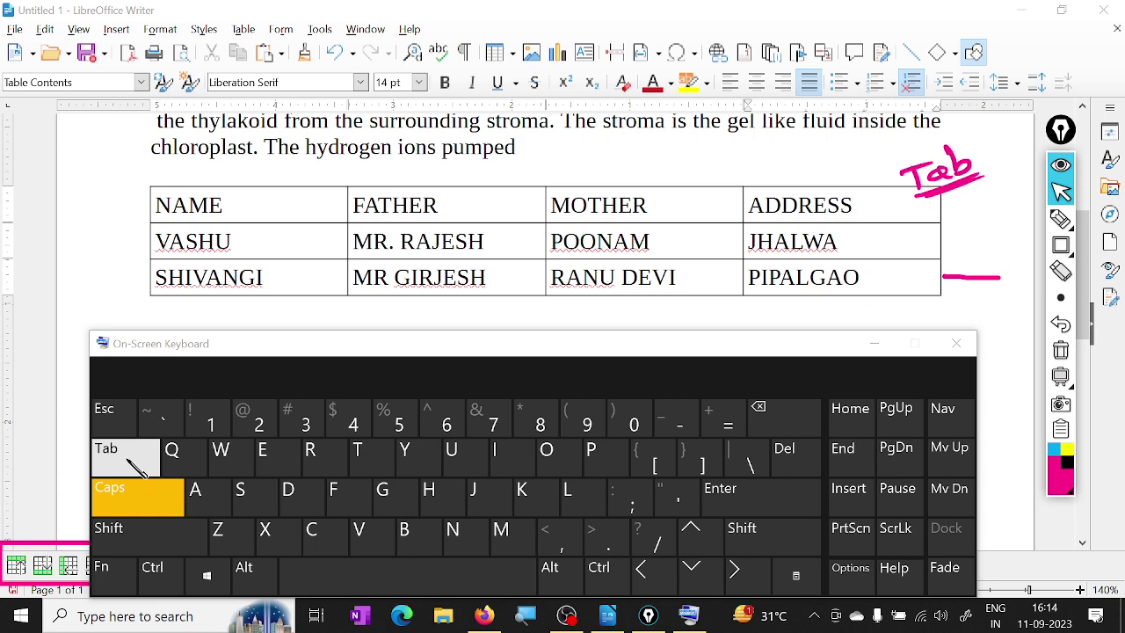
left_click(861, 276)
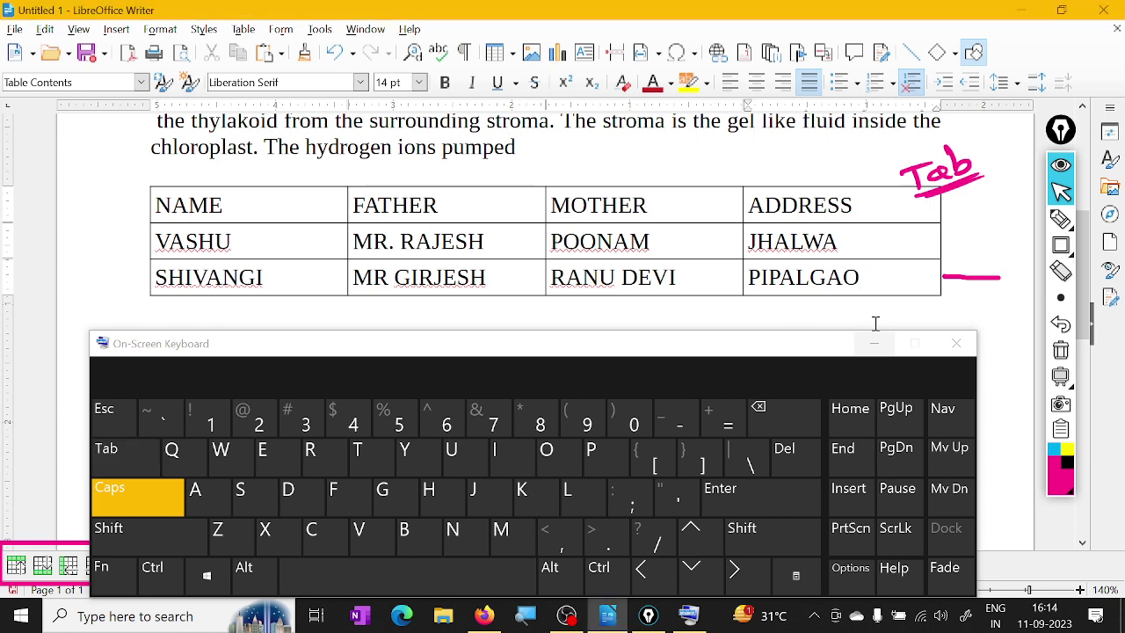
Add two empty rows below the last table row with the On-Screen Keyboard's Tab key, then close it
scroll(875, 323, "down", 1)
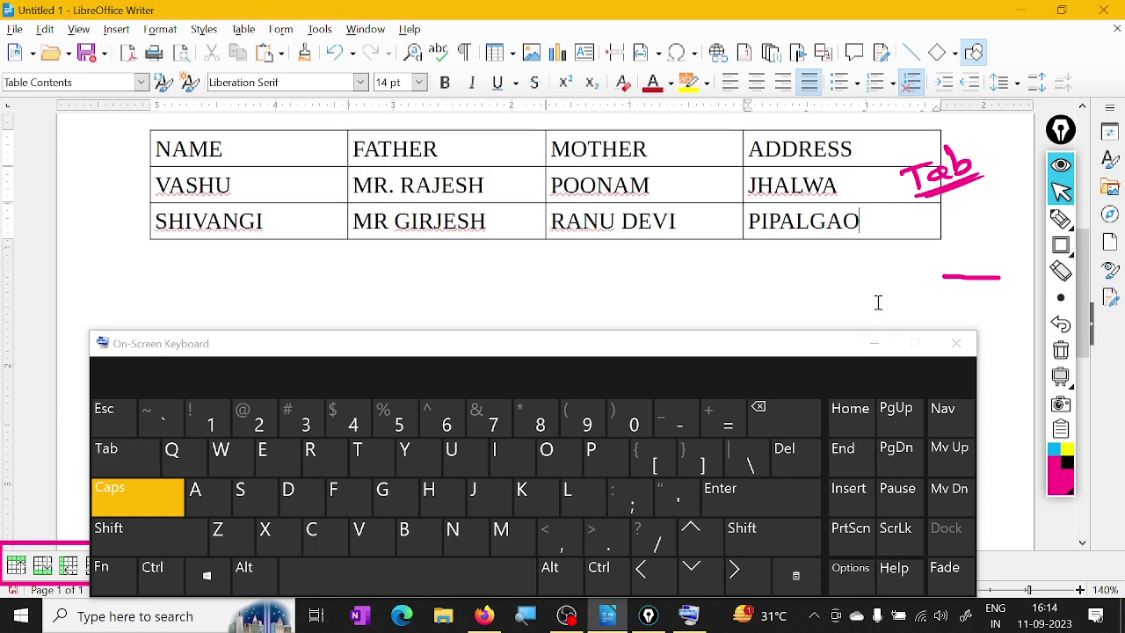
left_click(124, 456)
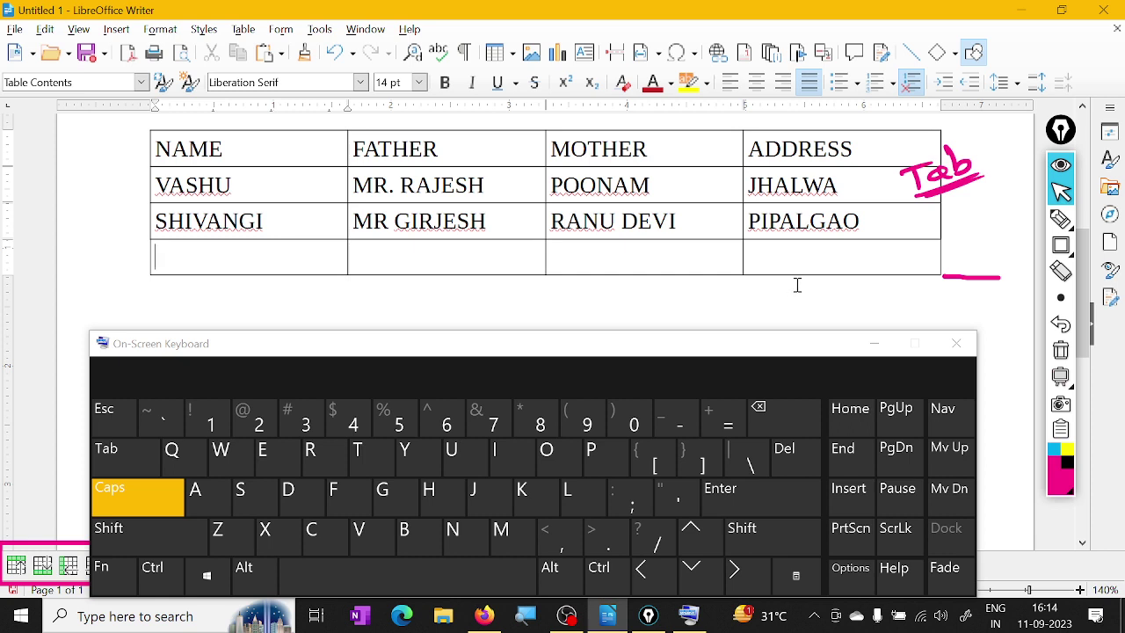
scroll(793, 283, "down", 1)
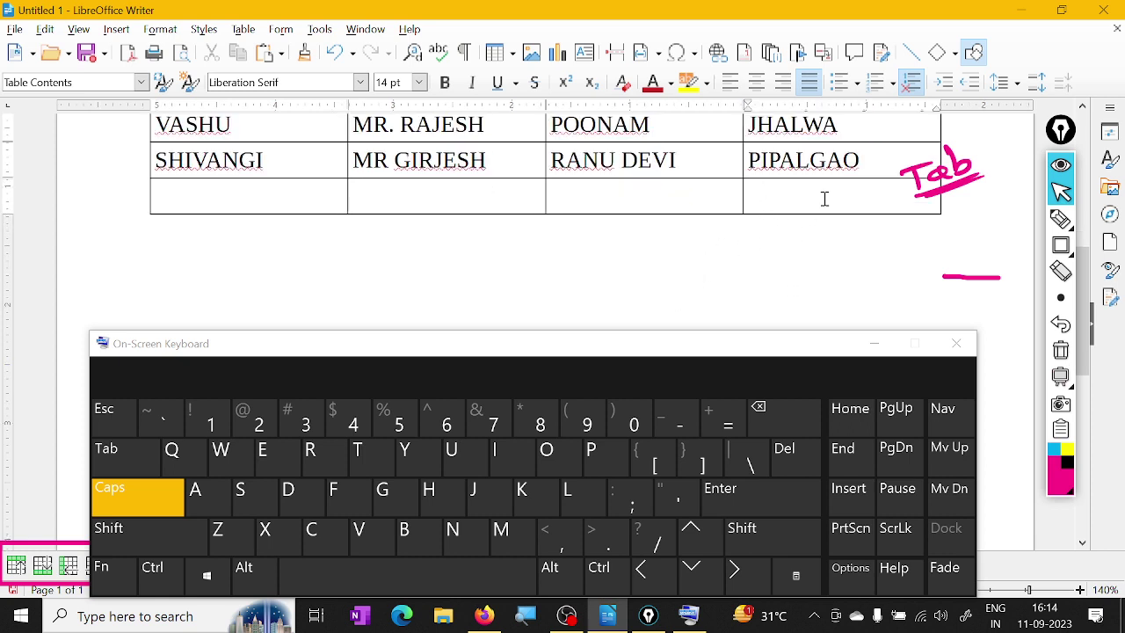
left_click(132, 466)
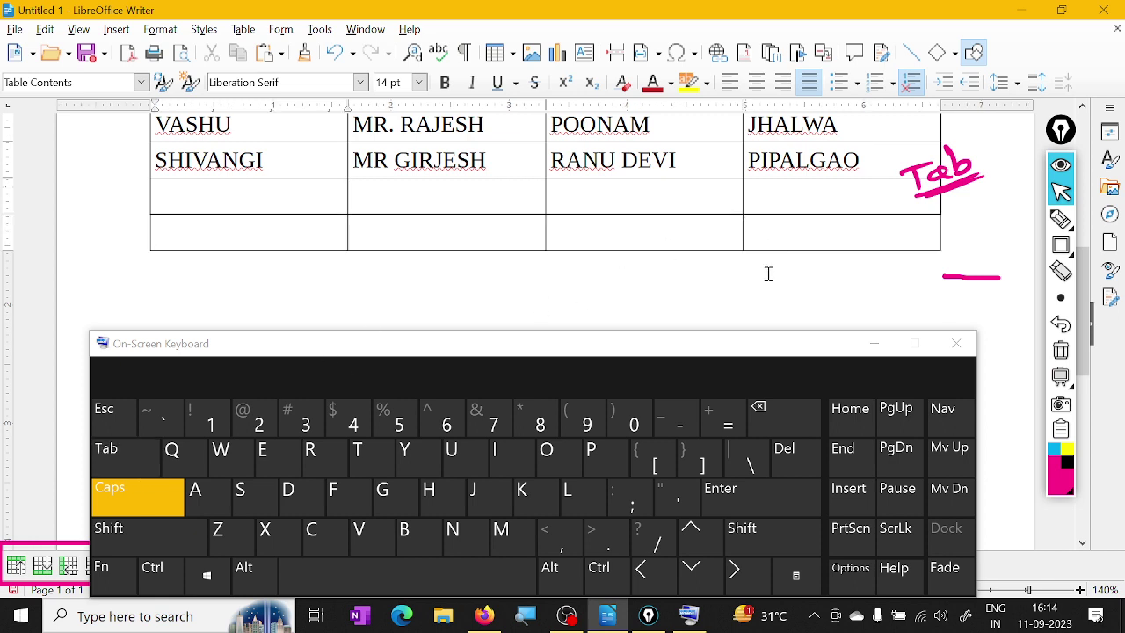
left_click(961, 348)
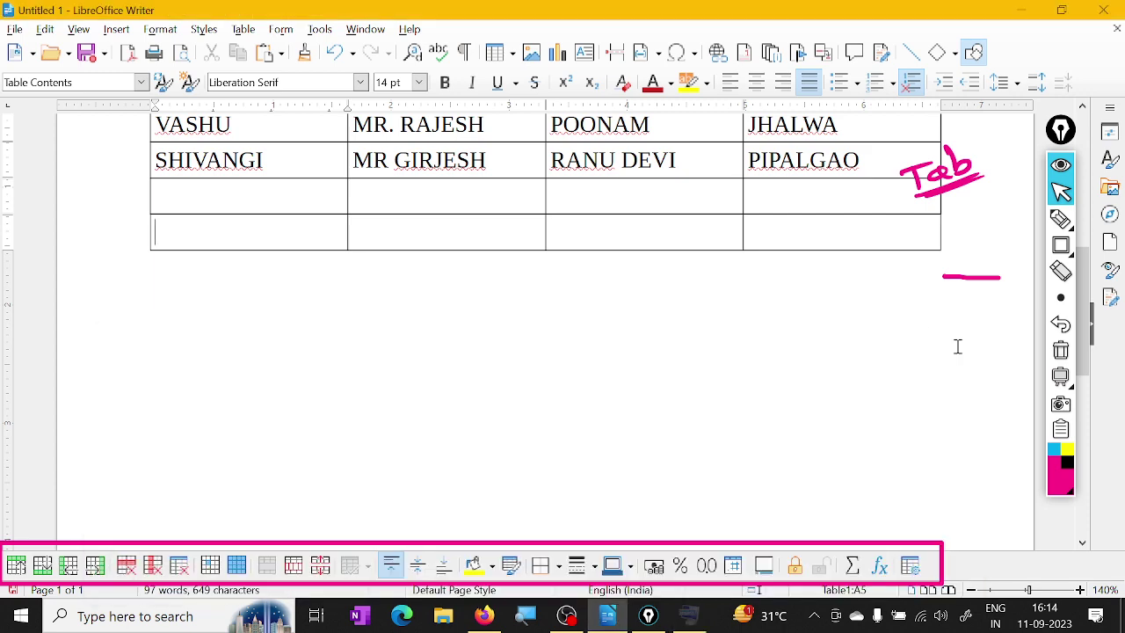
Scroll to show the whole five-row table and launch the Windows Magnifier from the taskbar
scroll(743, 324, "up", 3)
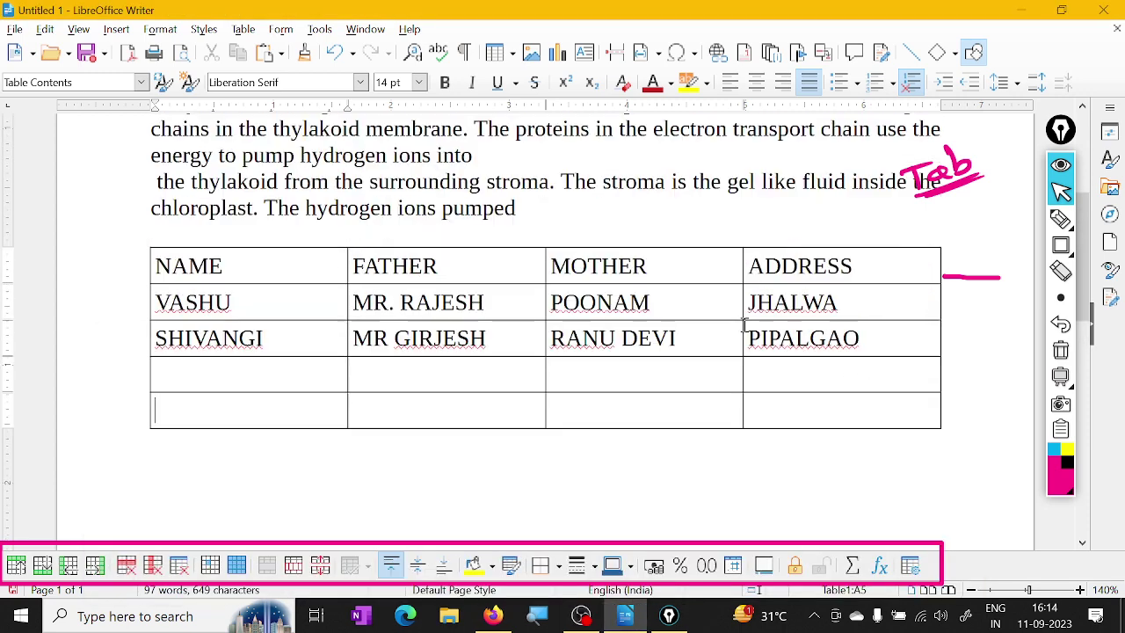
scroll(756, 342, "down", 1)
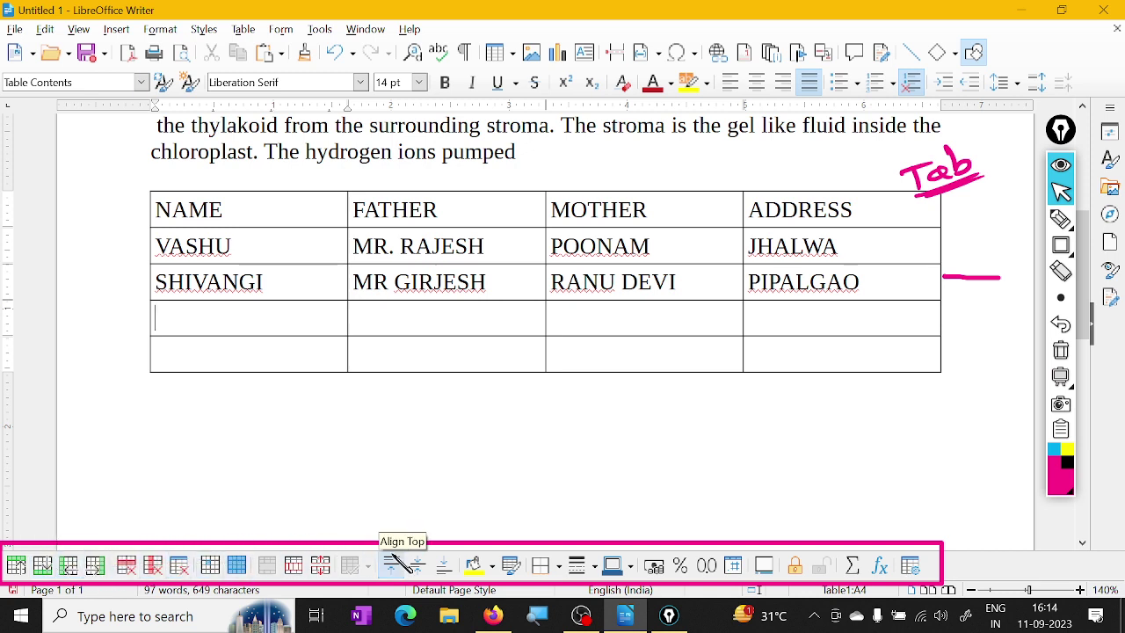
left_click(539, 620)
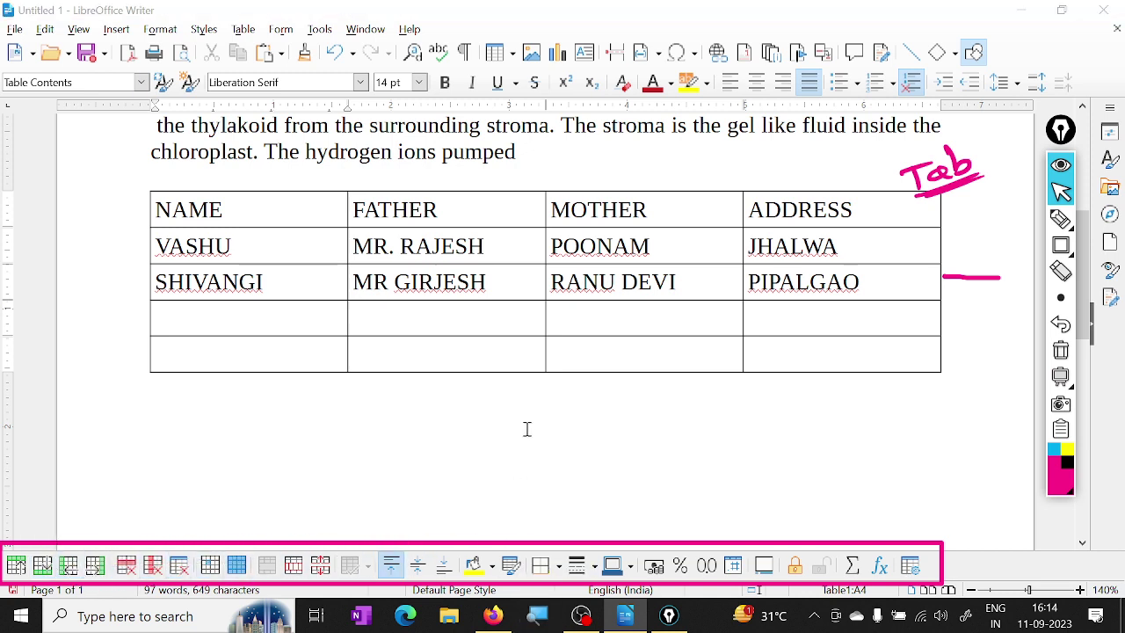
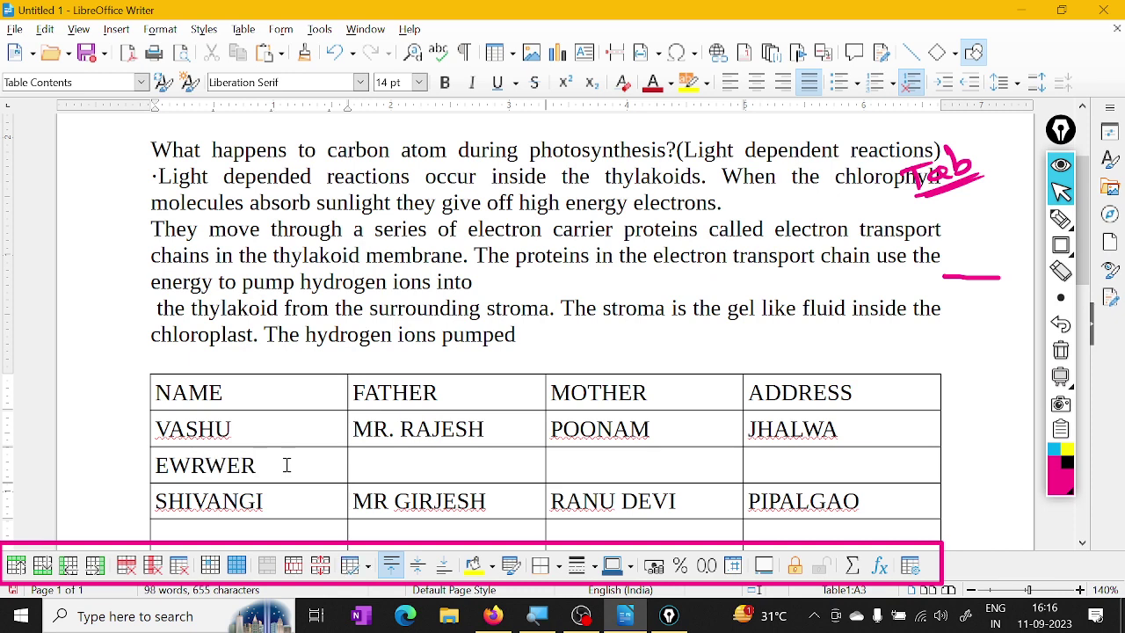
Delete the stray text EWRWER from the row between VASHU and SHIVANGI
key("BackSpace")
key("BackSpace")
key("BackSpace")
key("BackSpace")
key("BackSpace")
key("BackSpace")
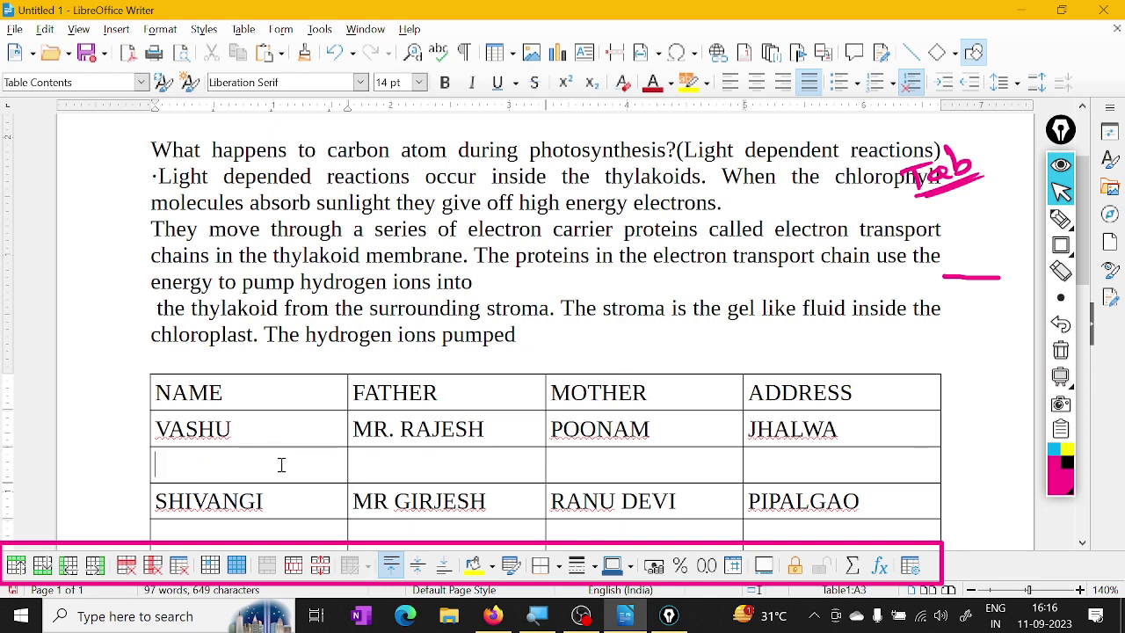
scroll(286, 464, "down", 1)
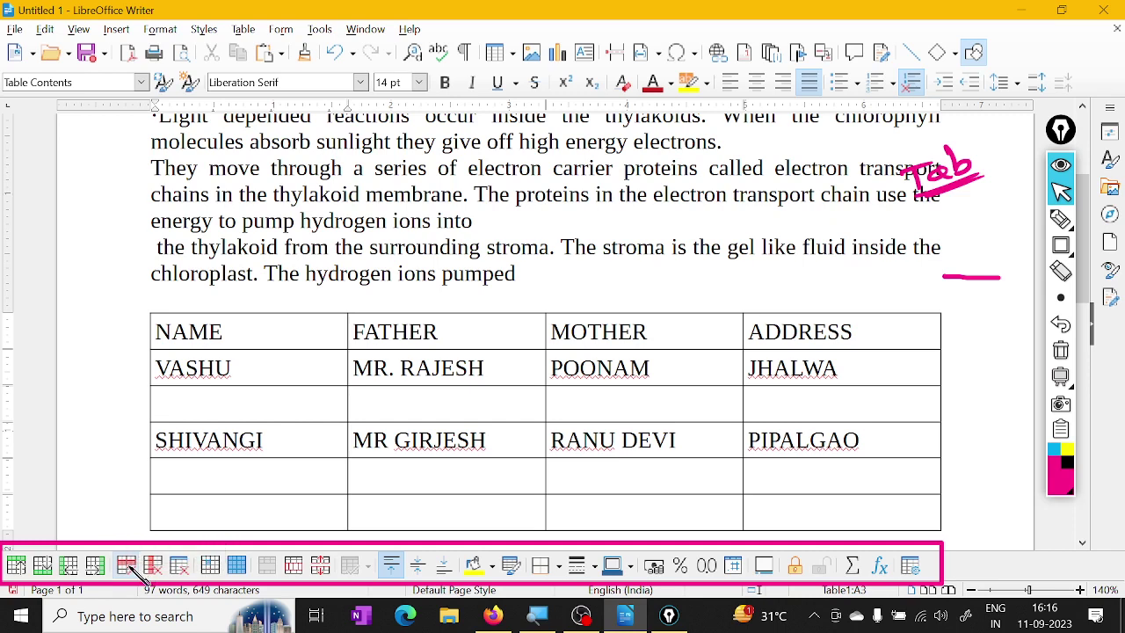
Remove the blank row between VASHU and SHIVANGI with Delete Selected Rows
left_click(132, 567)
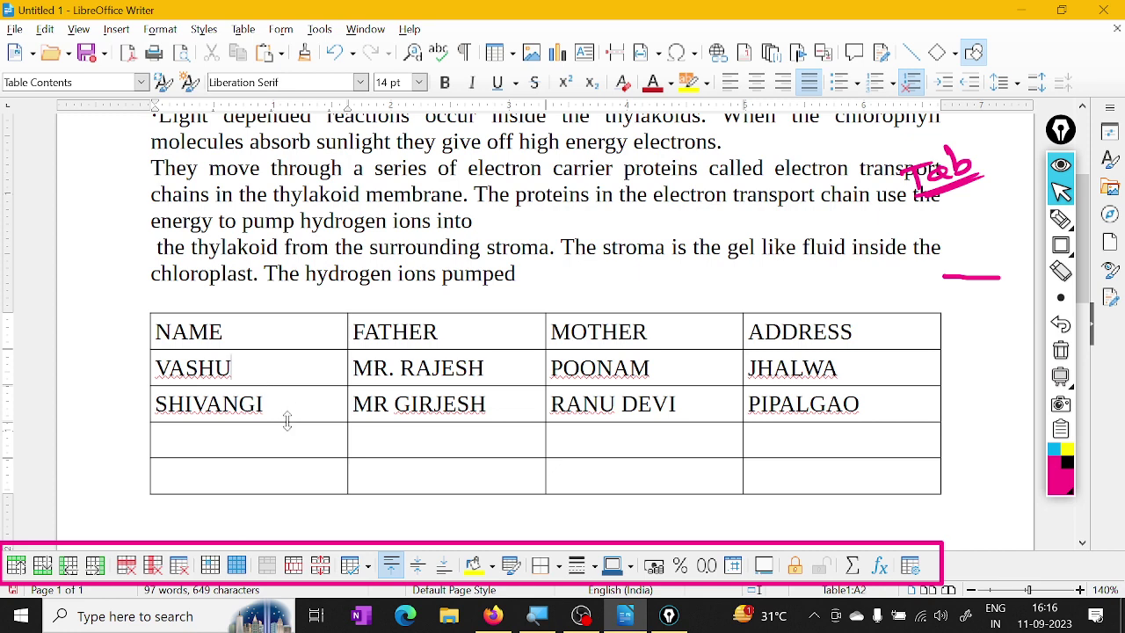
scroll(296, 437, "up", 1)
scroll(298, 437, "down", 1)
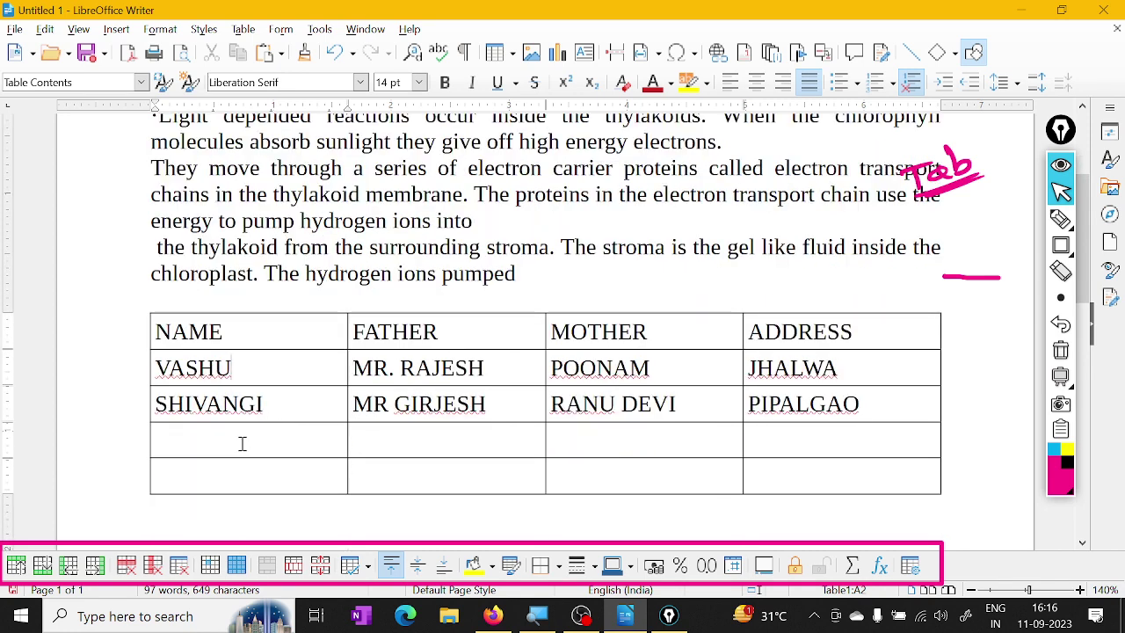
left_click(268, 404)
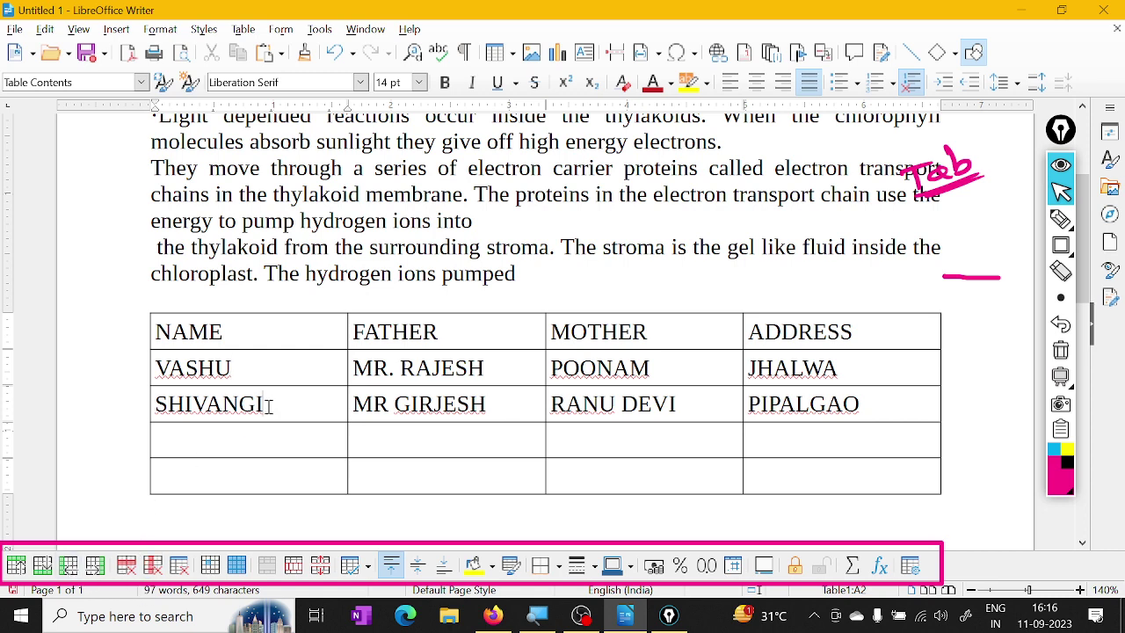
scroll(268, 432, "up", 1)
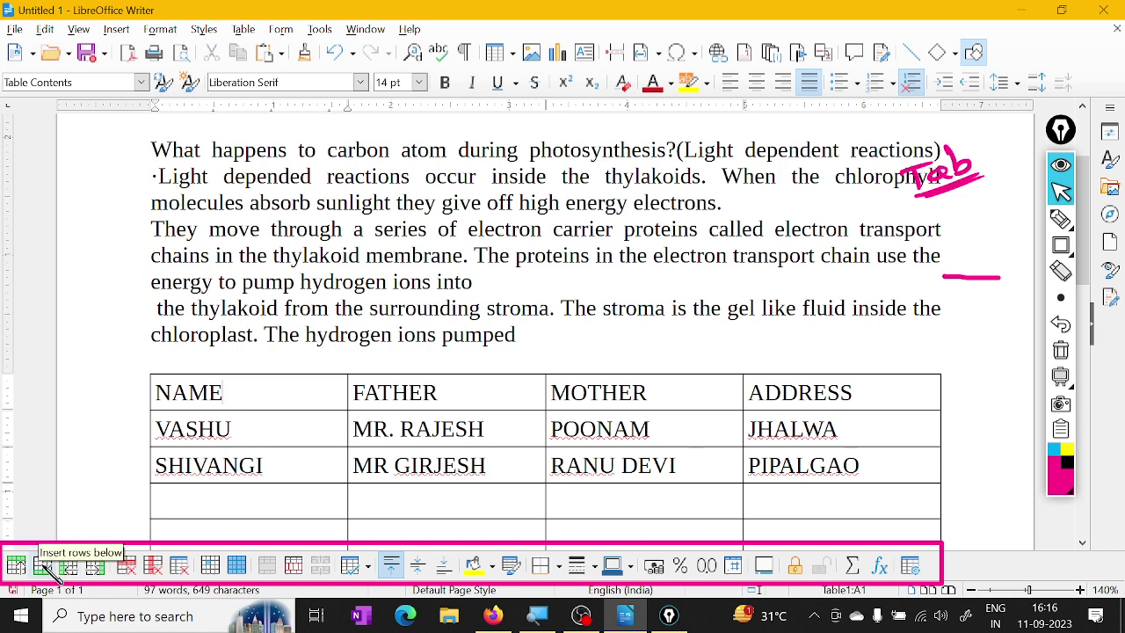
left_click(44, 567)
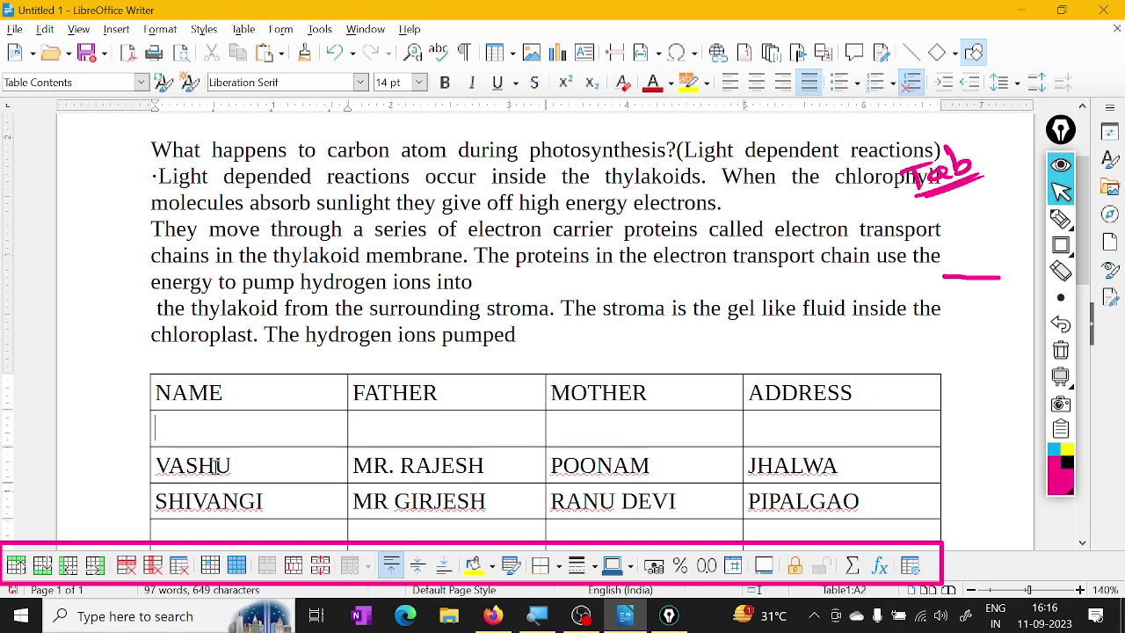
left_click(128, 566)
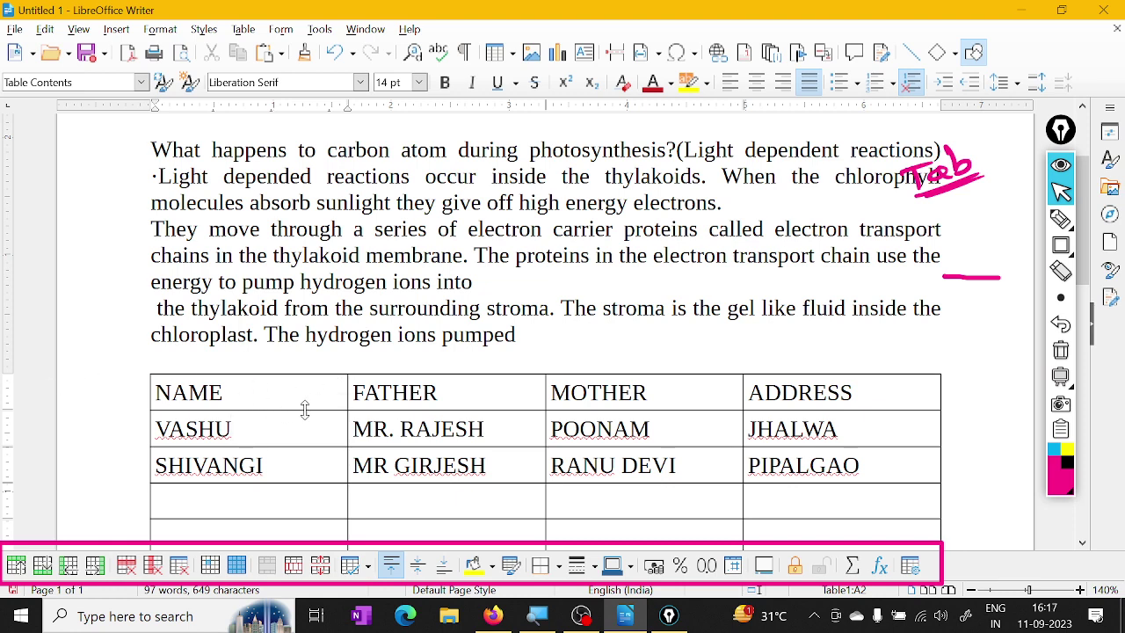
Insert a blank column before NAME, type 'S.' in its header, then delete the column again
left_click(233, 395)
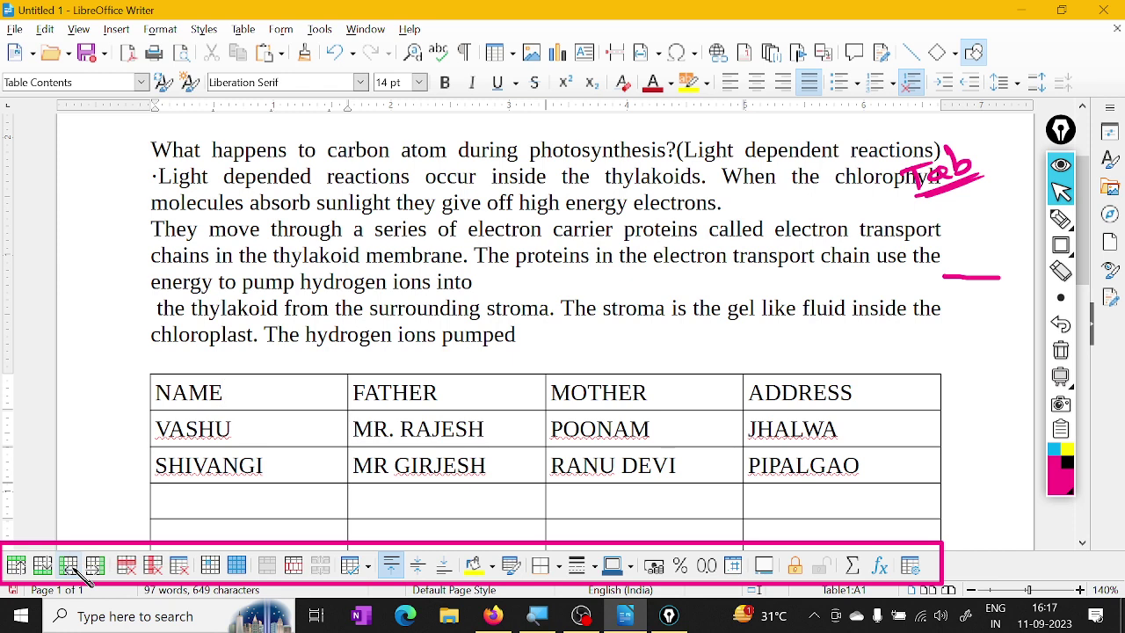
left_click(73, 567)
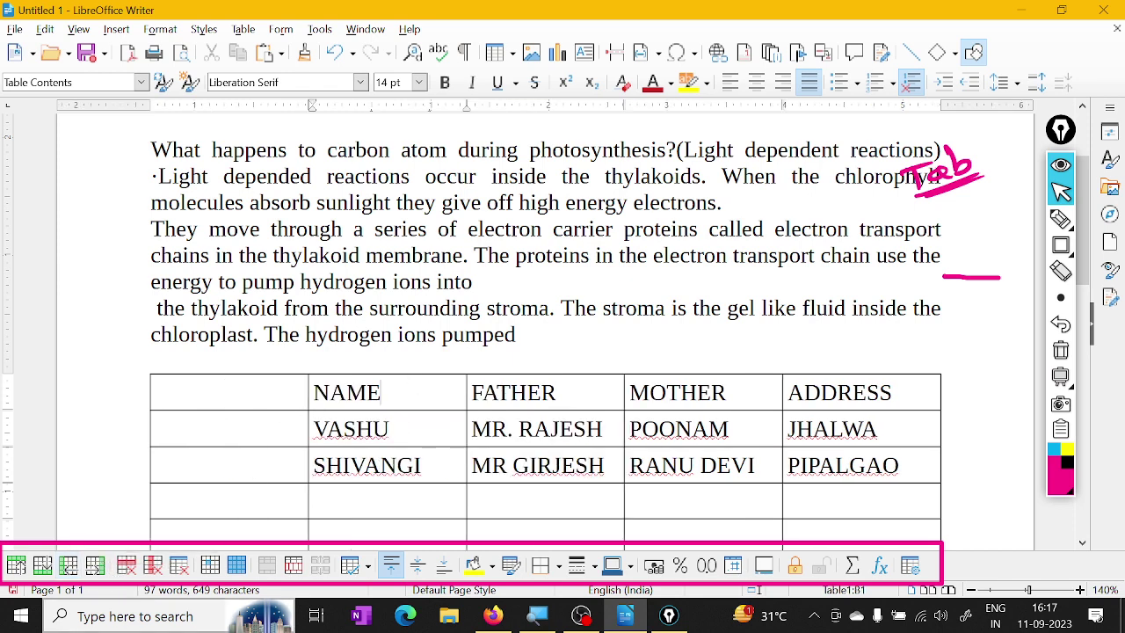
scroll(249, 481, "down", 1)
scroll(250, 474, "up", 1)
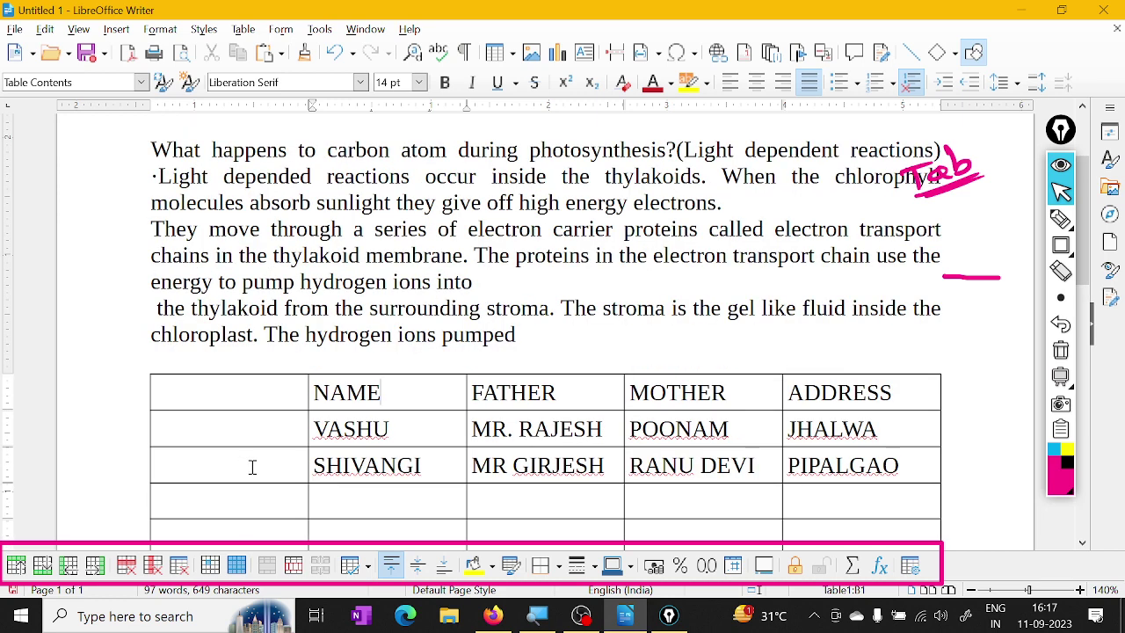
left_click(254, 396)
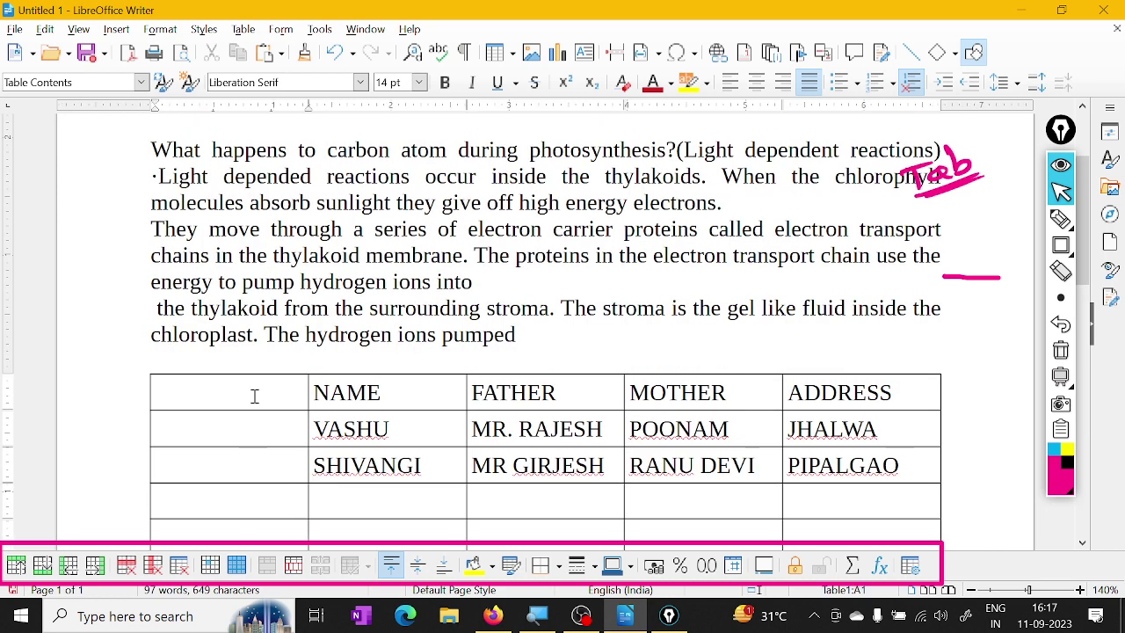
type("S.N")
key("BackSpace")
key("BackSpace")
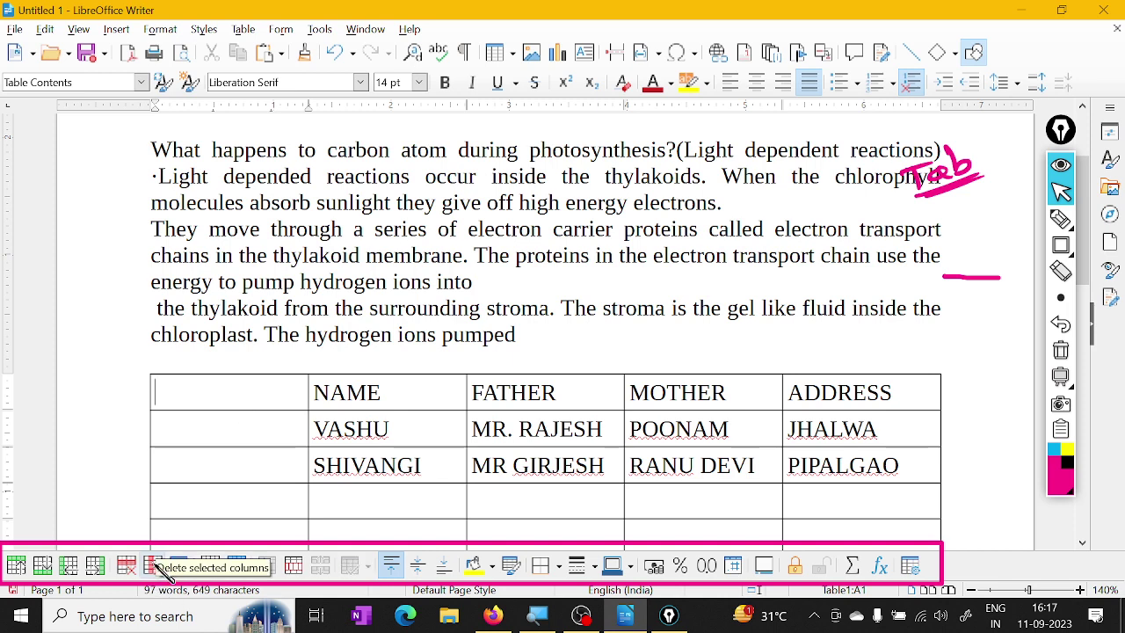
left_click(154, 567)
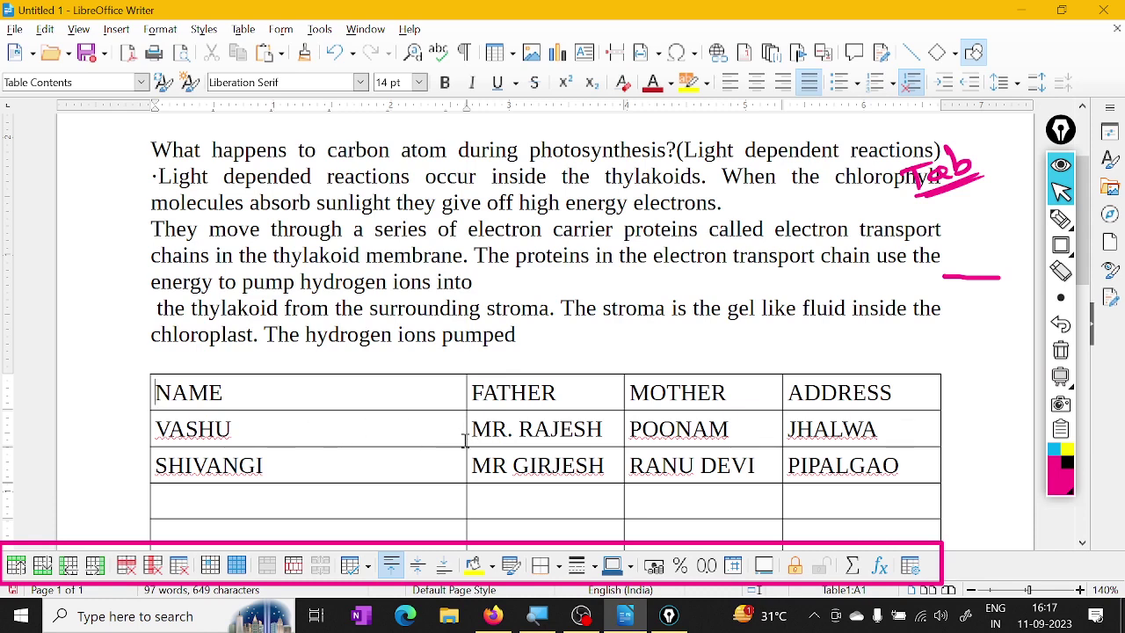
Drag the NAME/FATHER, FATHER/MOTHER and MOTHER/ADDRESS borders left so ADDRESS is widest
left_click_drag(466, 430, 274, 439)
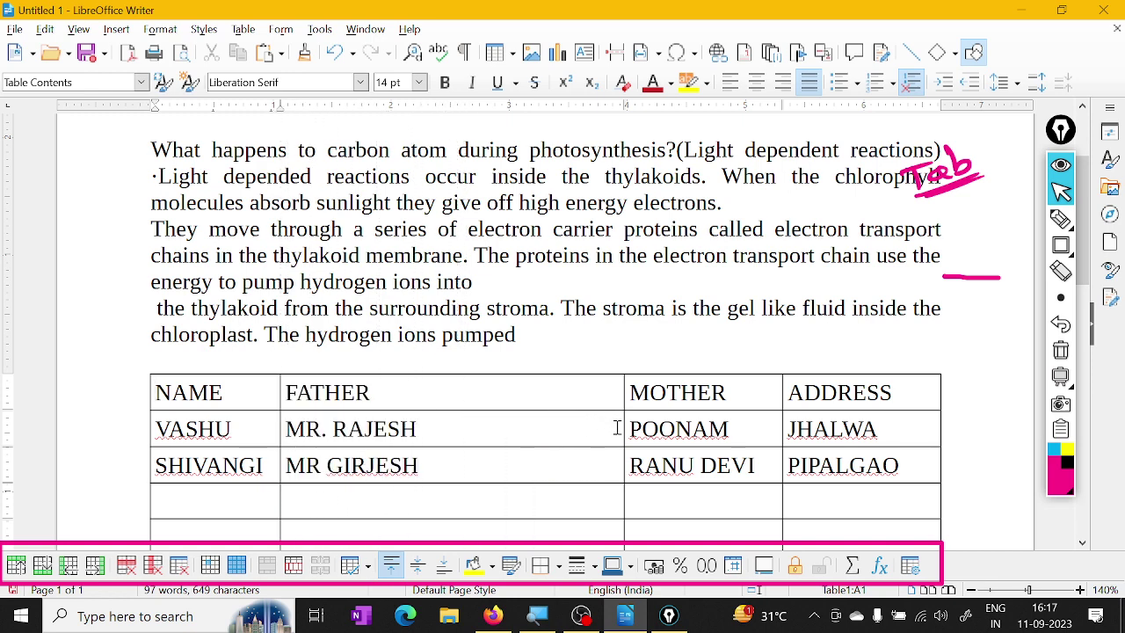
left_click_drag(619, 427, 444, 429)
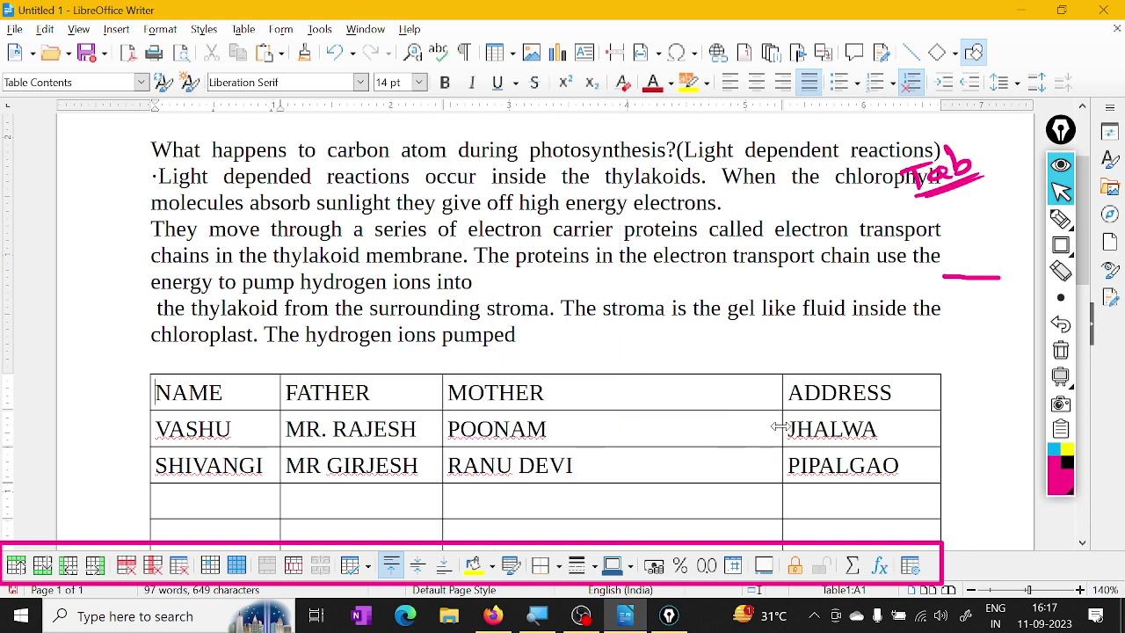
left_click_drag(780, 427, 590, 427)
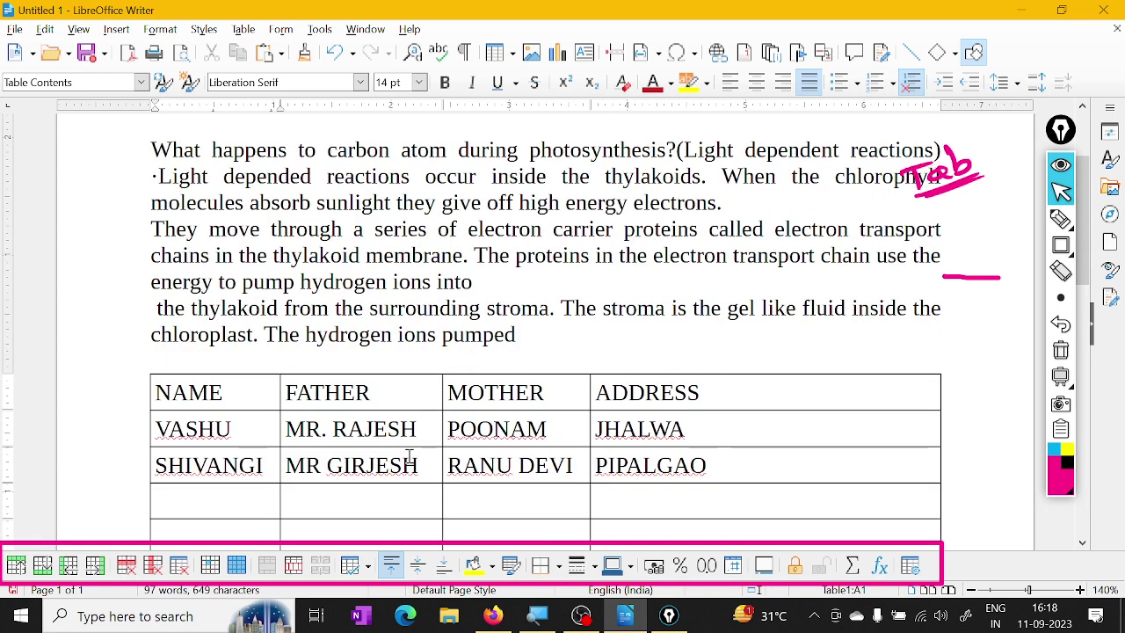
scroll(410, 455, "down", 1, "ctrl")
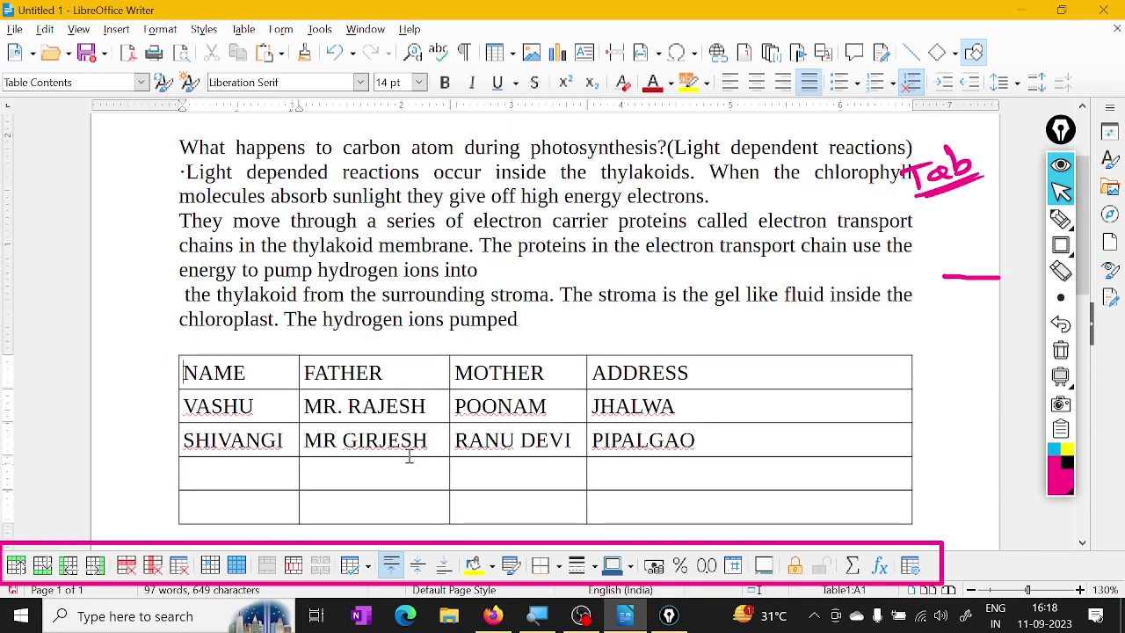
left_click(269, 439)
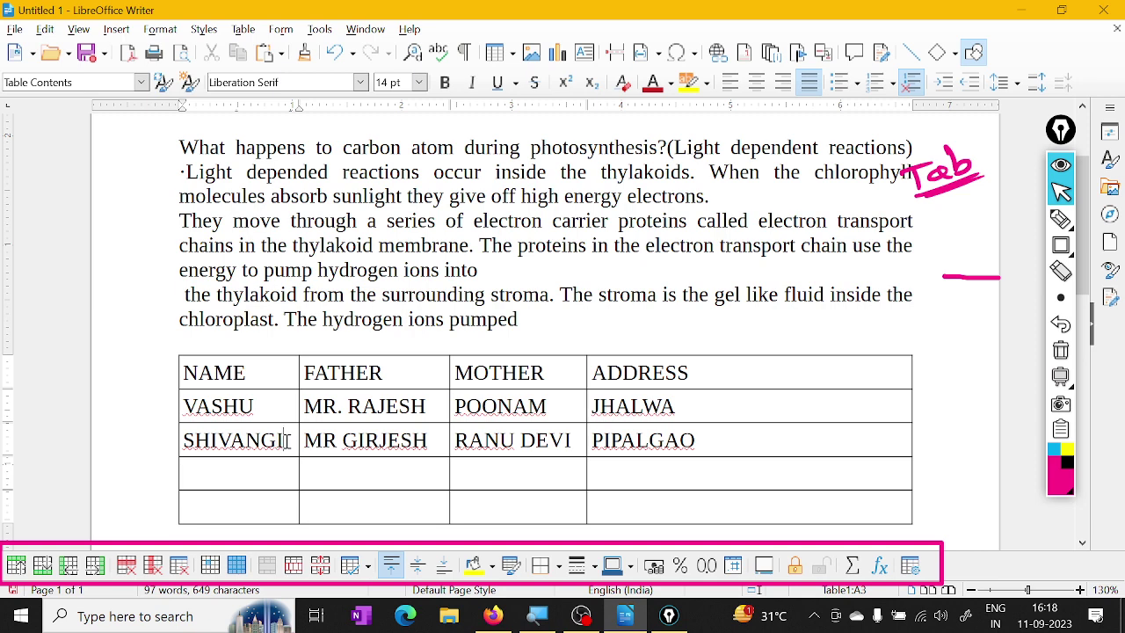
left_click(213, 566)
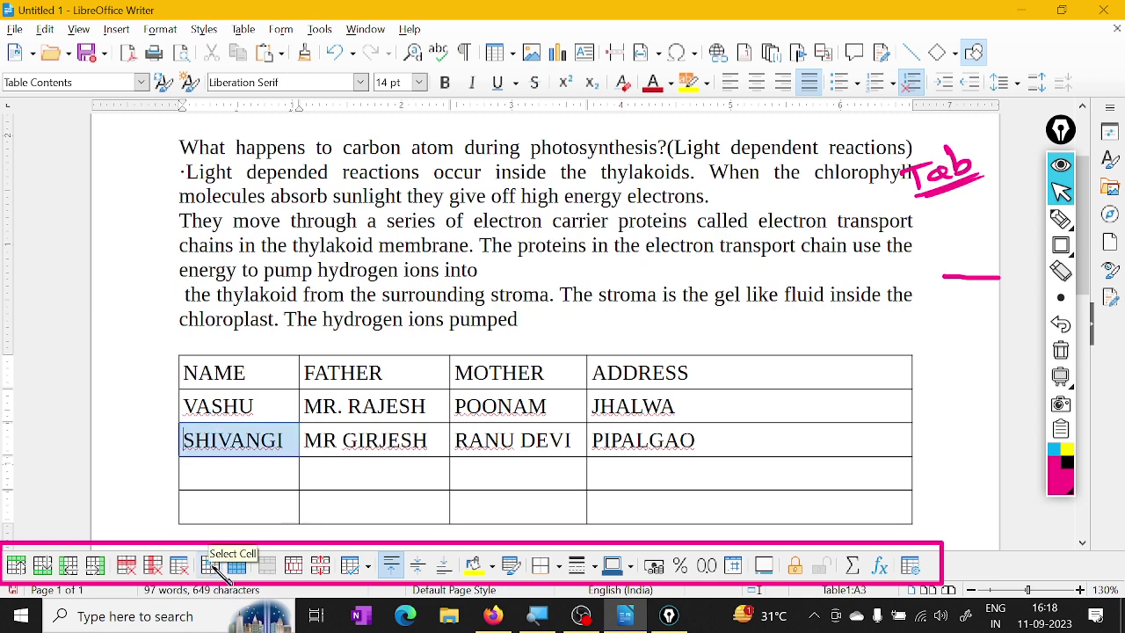
key("Tab")
key("Up")
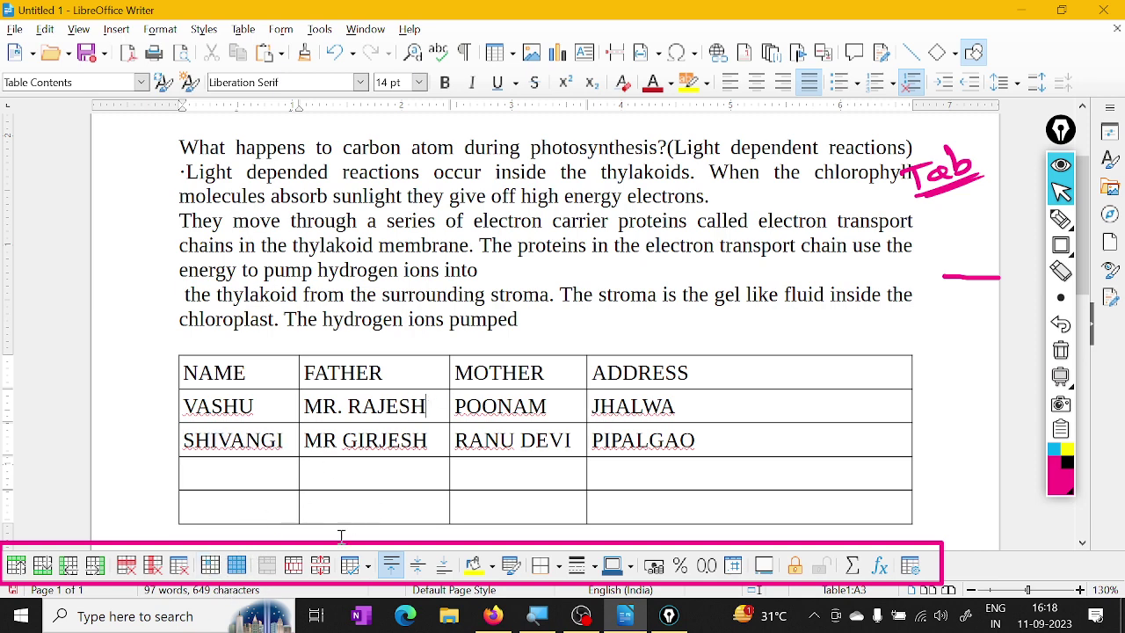
left_click(210, 565)
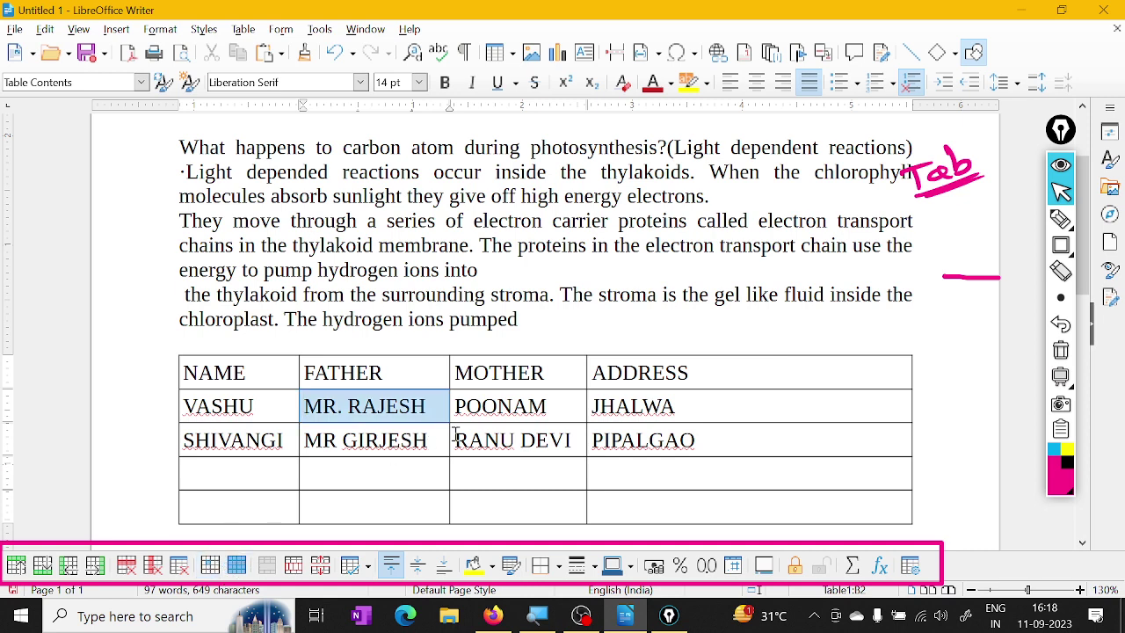
left_click(565, 405)
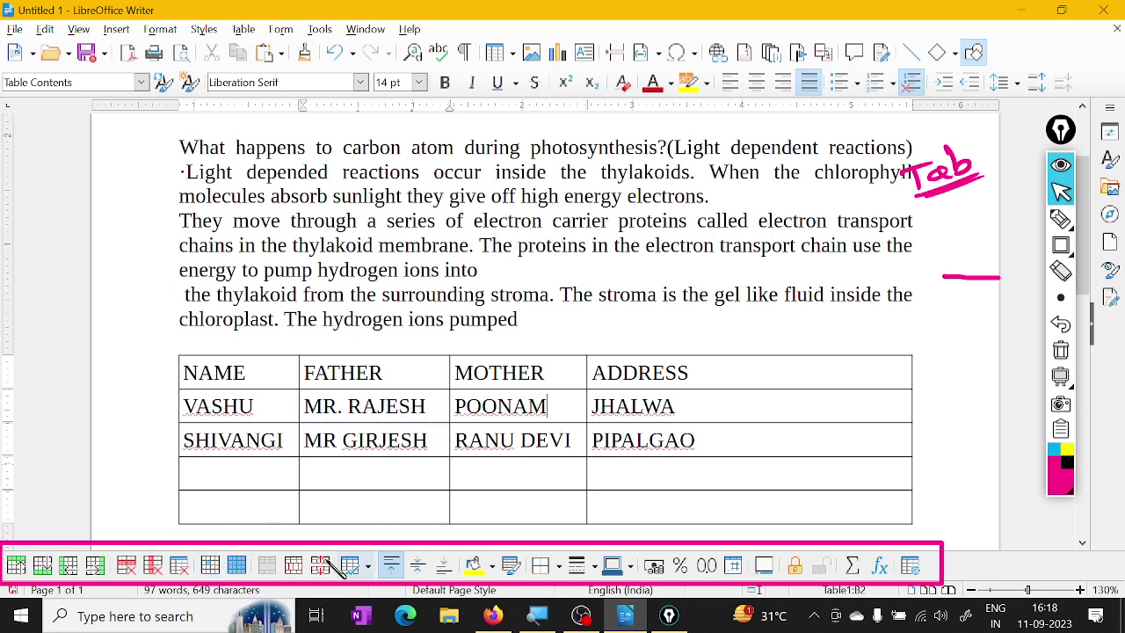
left_click(214, 567)
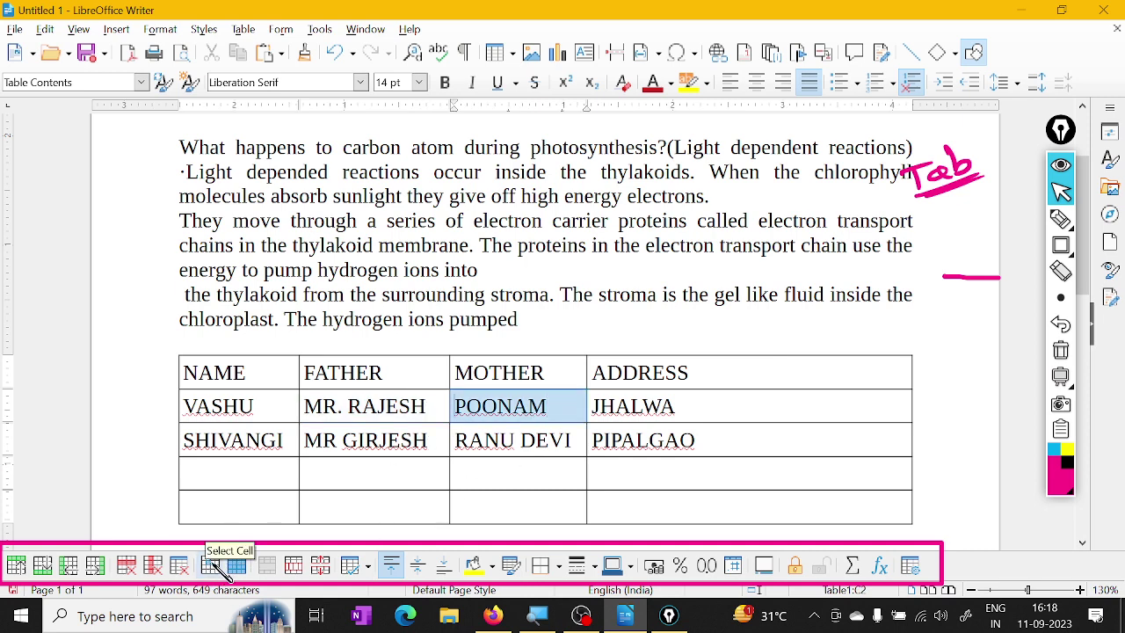
left_click(408, 415)
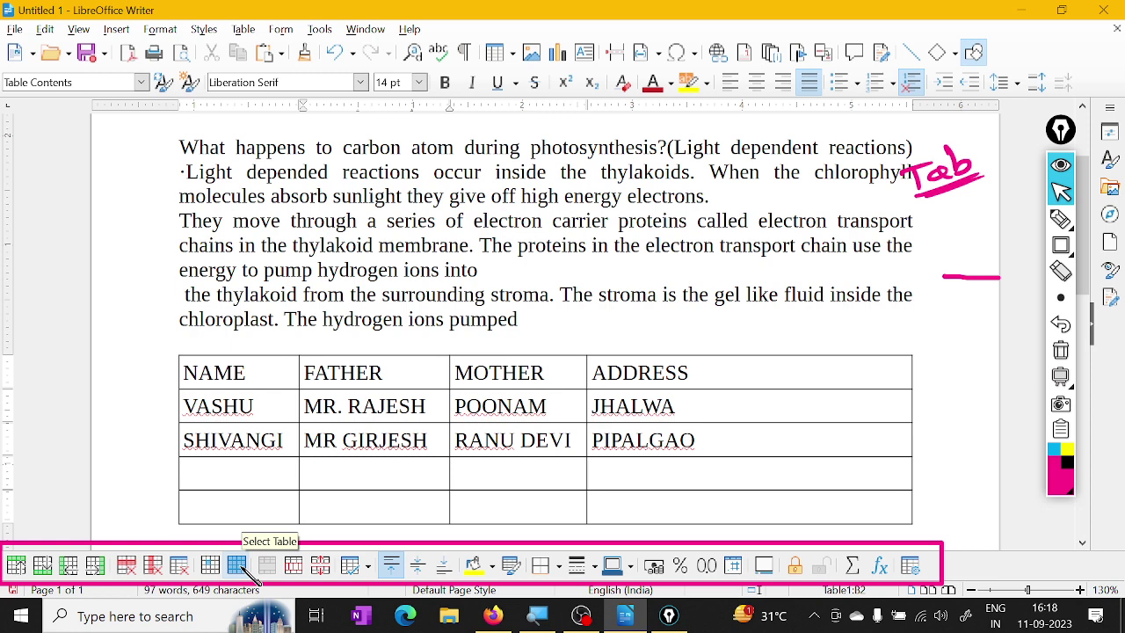
left_click(249, 566)
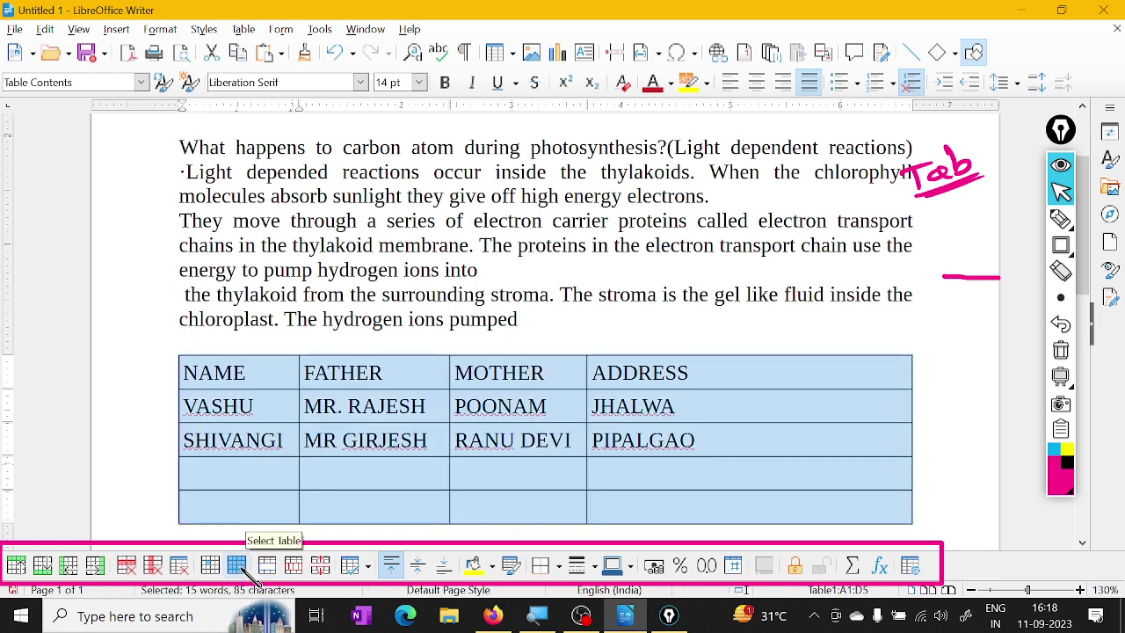
left_click(326, 463)
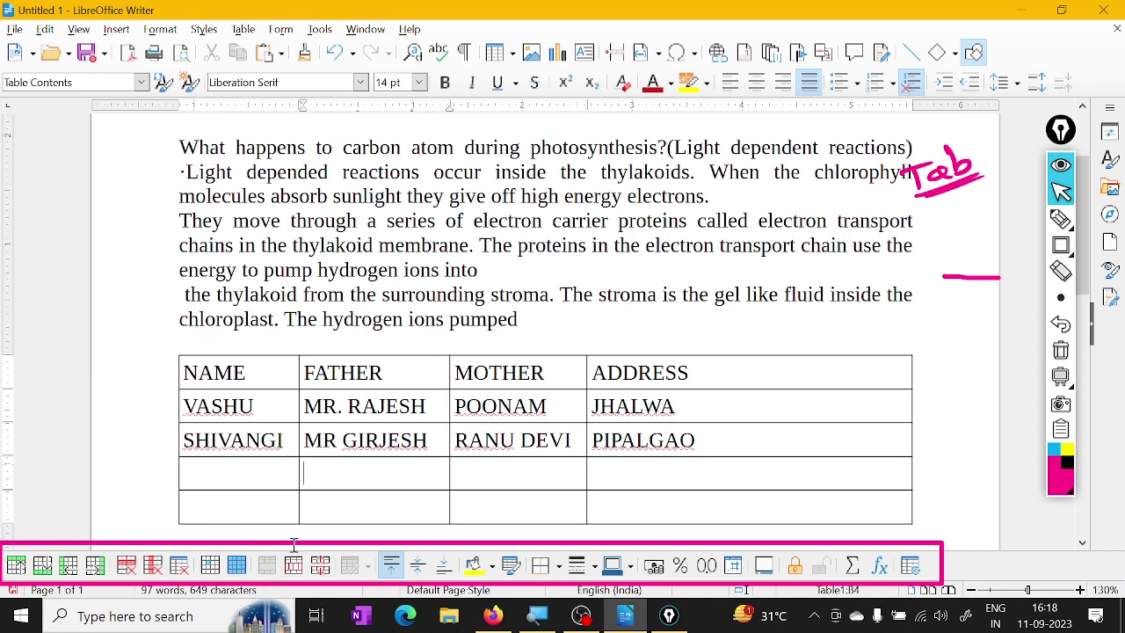
Select the empty cells A4 to C5 and merge them into one cell
left_click_drag(270, 475, 477, 497)
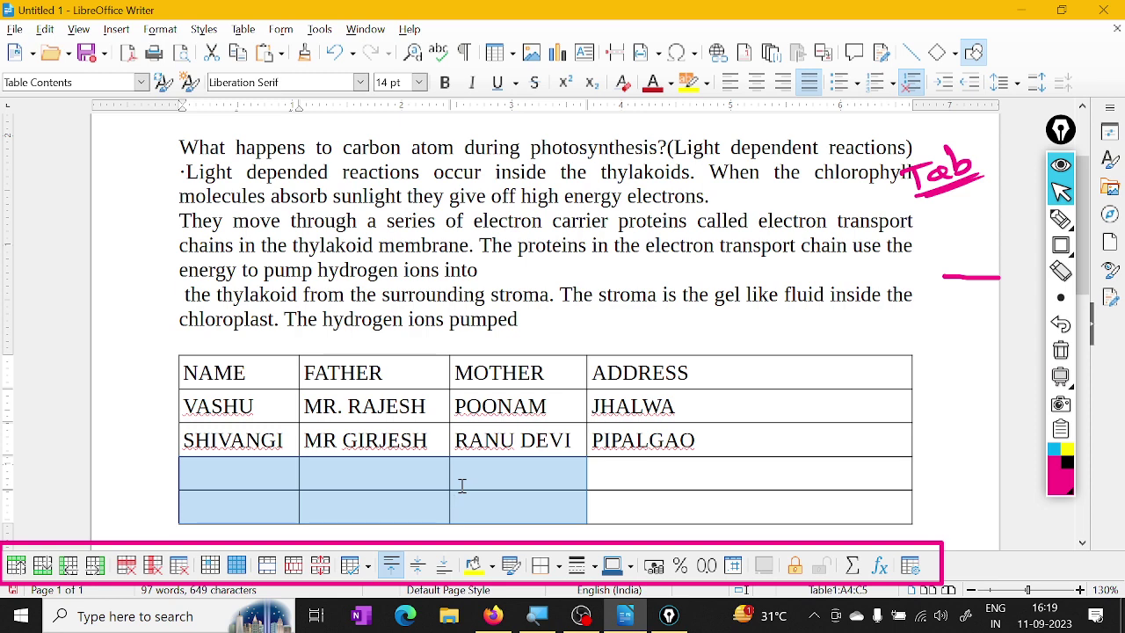
scroll(461, 486, "down", 1)
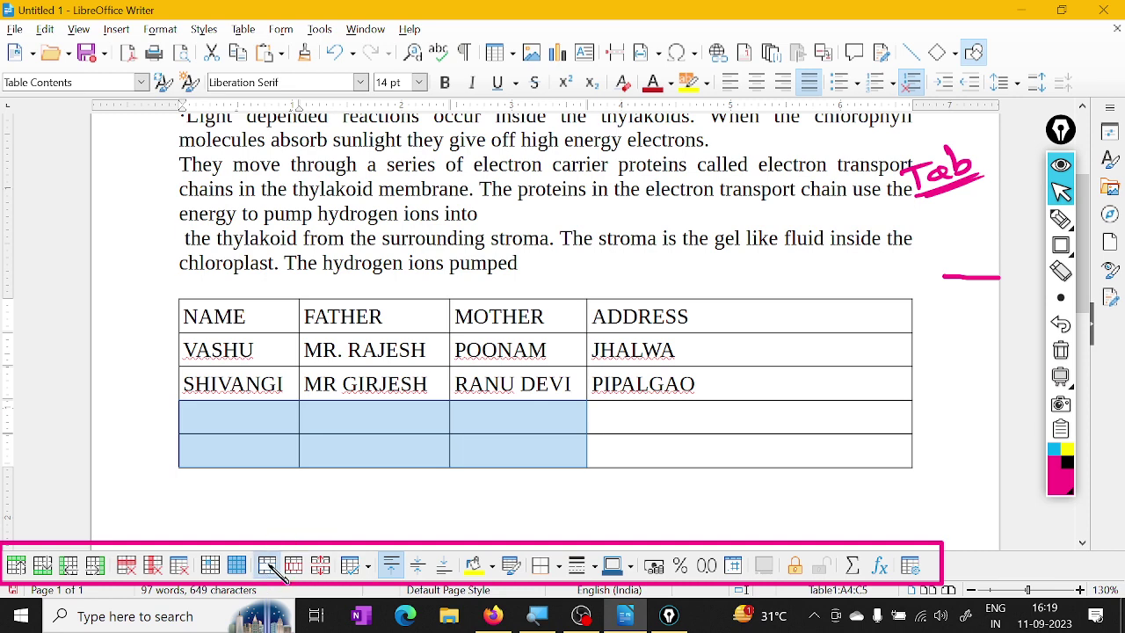
left_click(274, 562)
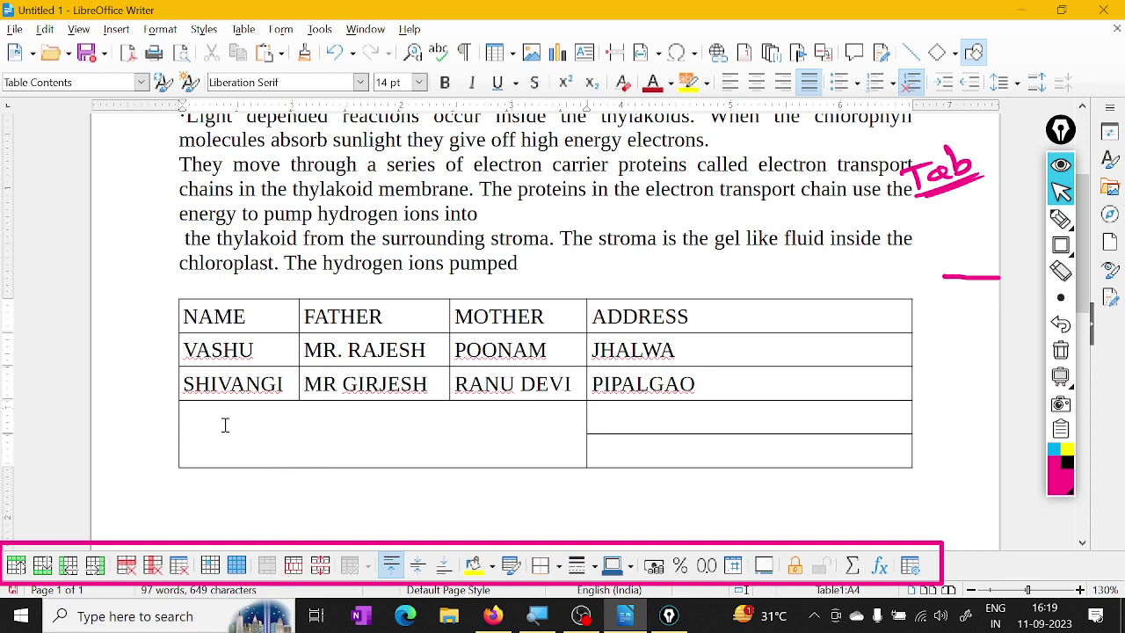
Type test letters into the merged cell, then backspace them away to leave it empty
type("UTIUYUIYUIY")
type("FJSDKAFJ KSDJFK")
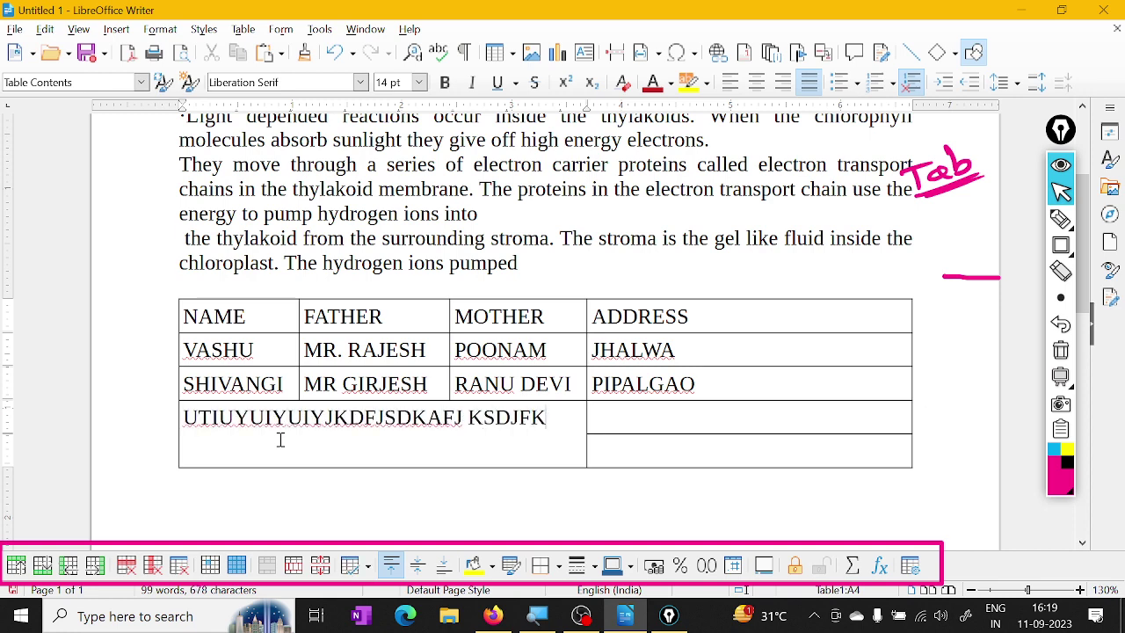
key("BackSpace")
key("BackSpace")
key("BackSpace")
key("BackSpace")
key("BackSpace")
key("BackSpace")
key("BackSpace")
key("BackSpace")
key("BackSpace")
key("BackSpace")
key("BackSpace")
key("BackSpace")
key("BackSpace")
key("BackSpace")
key("BackSpace")
key("BackSpace")
key("BackSpace")
key("BackSpace")
key("BackSpace")
key("BackSpace")
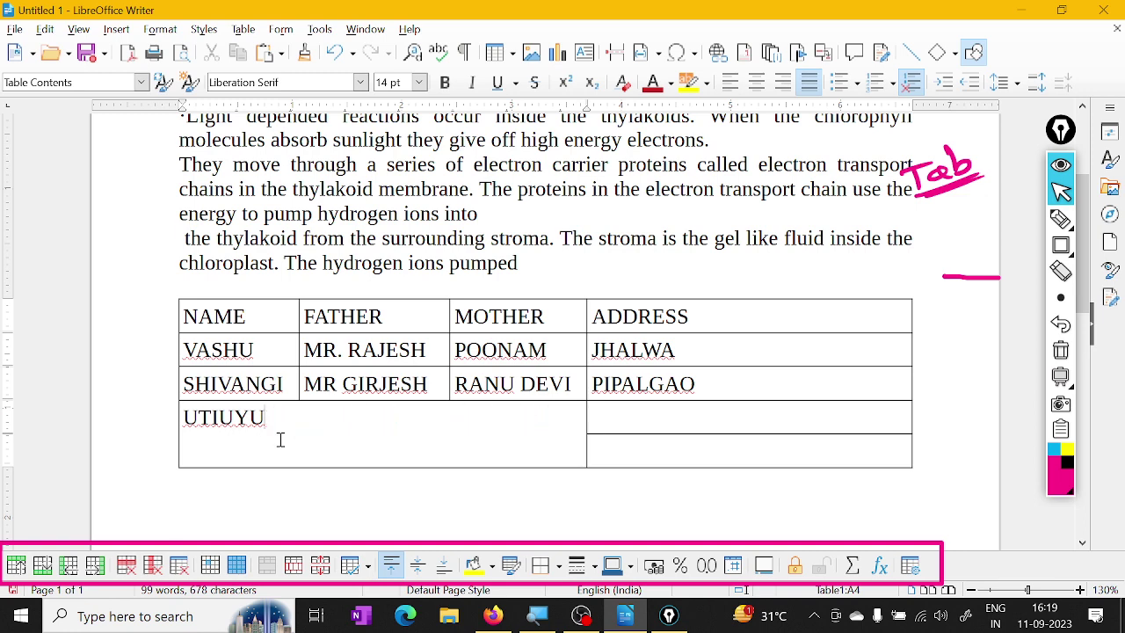
key("BackSpace")
key("BackSpace")
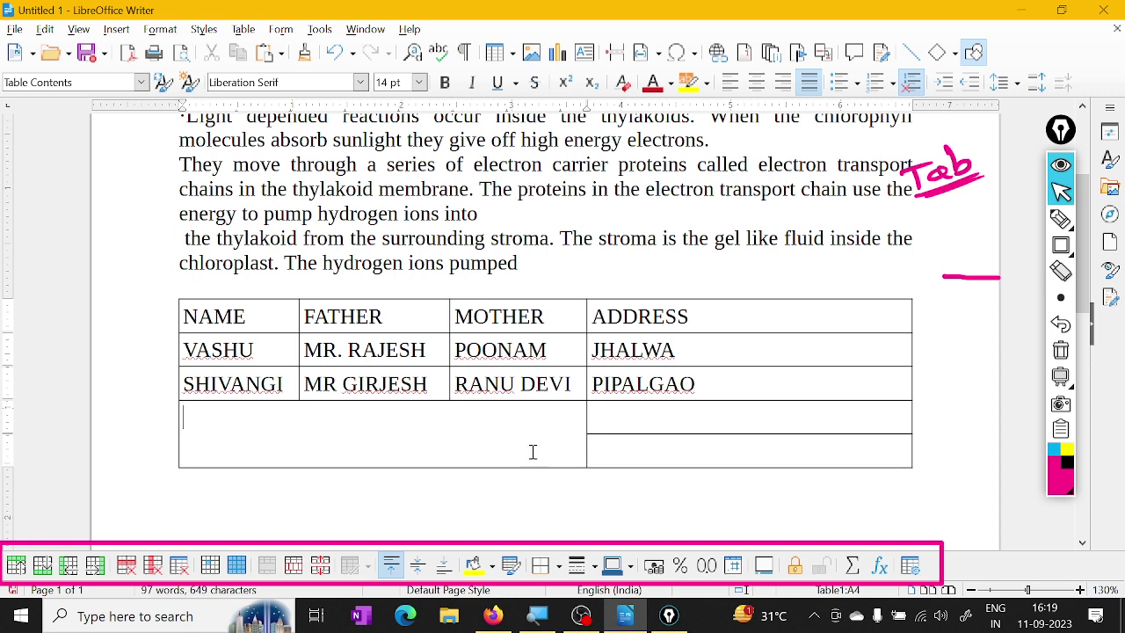
In Split Cells for the merged cell, choose Horizontally and raise the count to 5
left_click(295, 565)
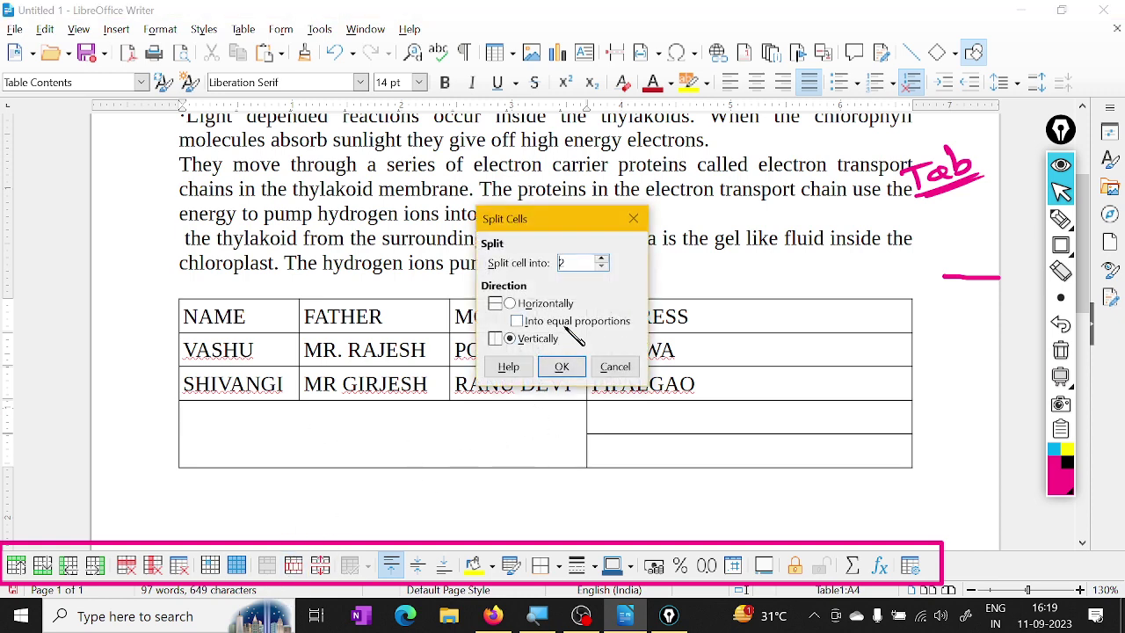
left_click_drag(561, 226, 557, 313)
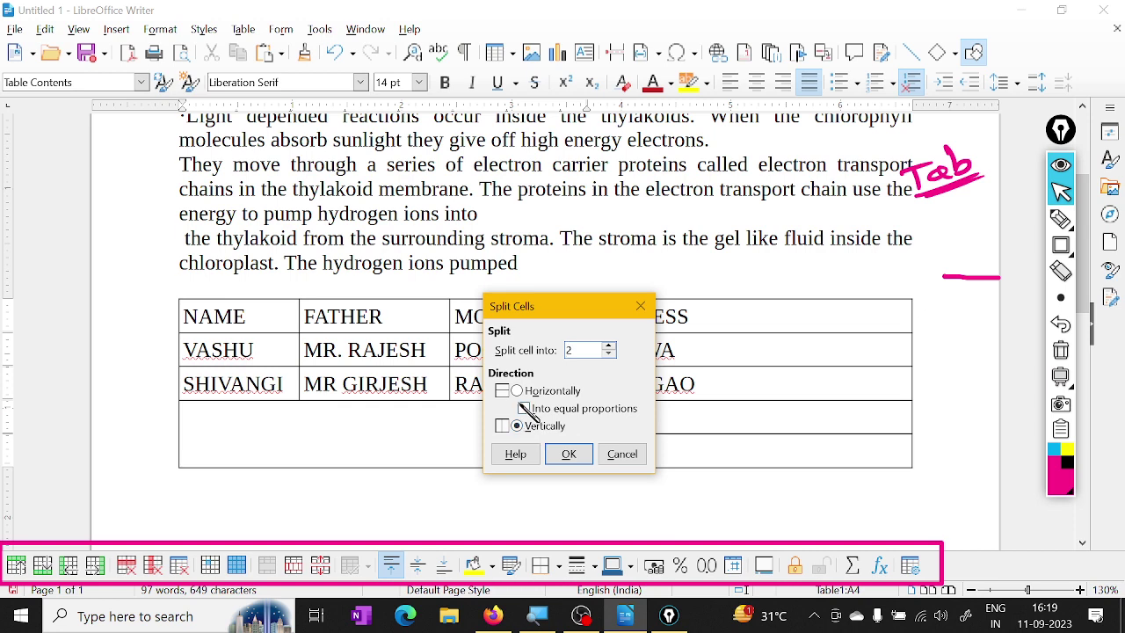
left_click(519, 390)
left_click_drag(588, 309, 600, 303)
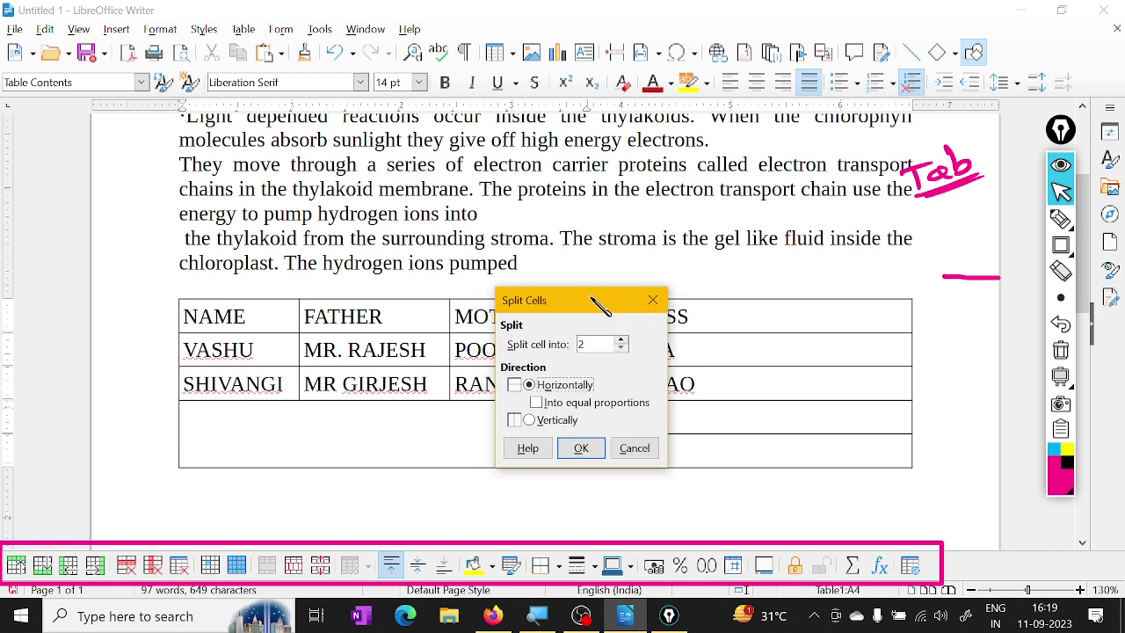
left_click(621, 340)
left_click(583, 448)
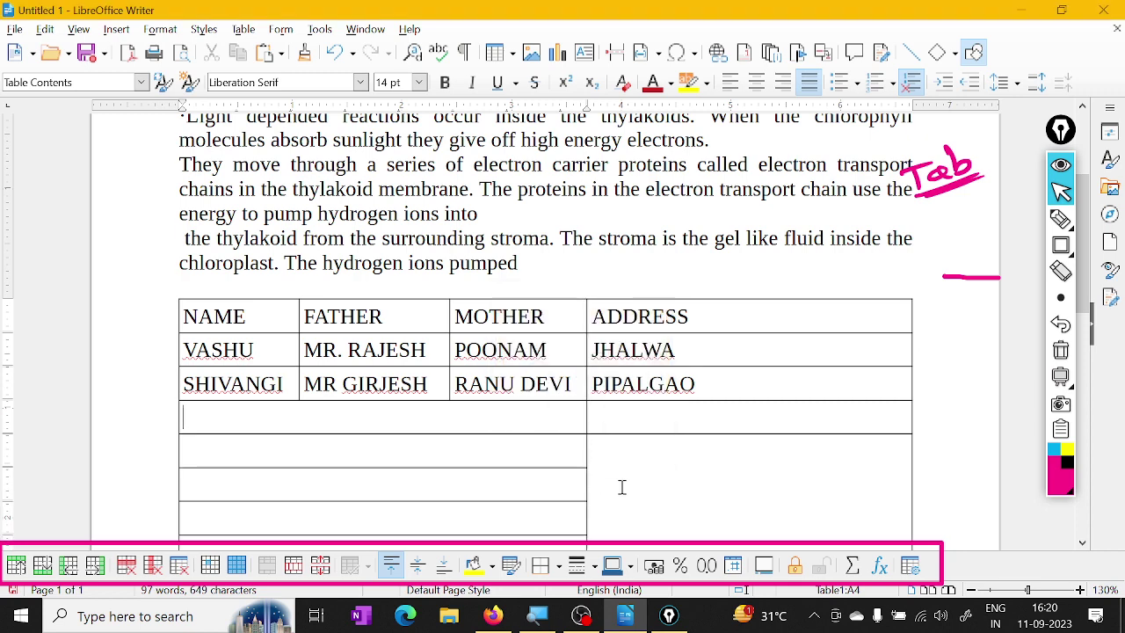
scroll(621, 487, "down", 2)
scroll(621, 487, "up", 1)
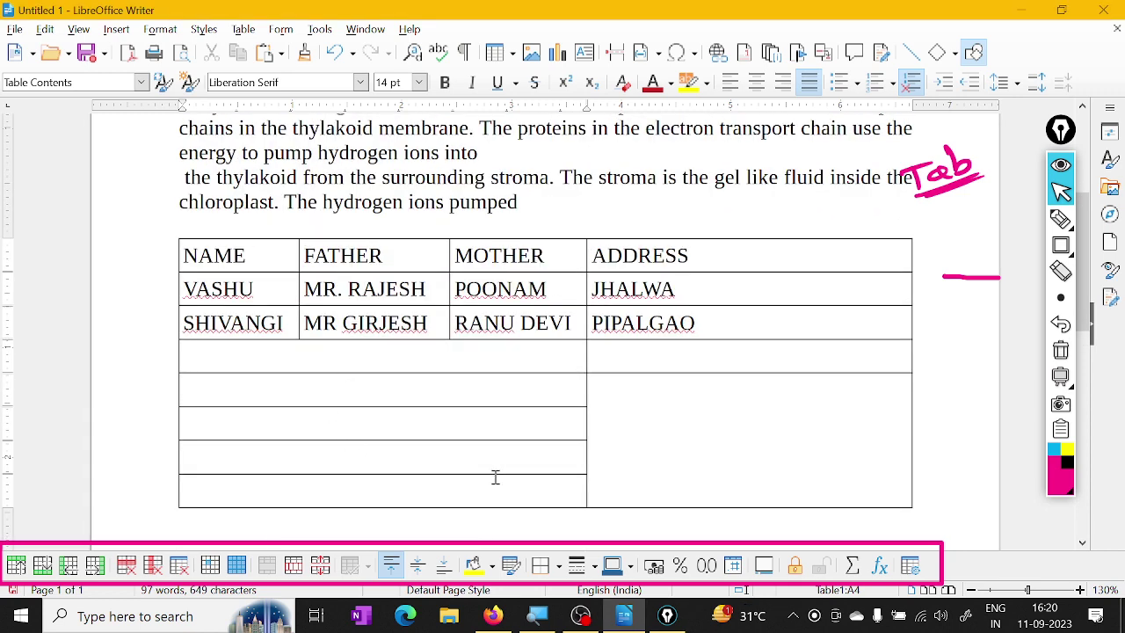
key("ctrl+z")
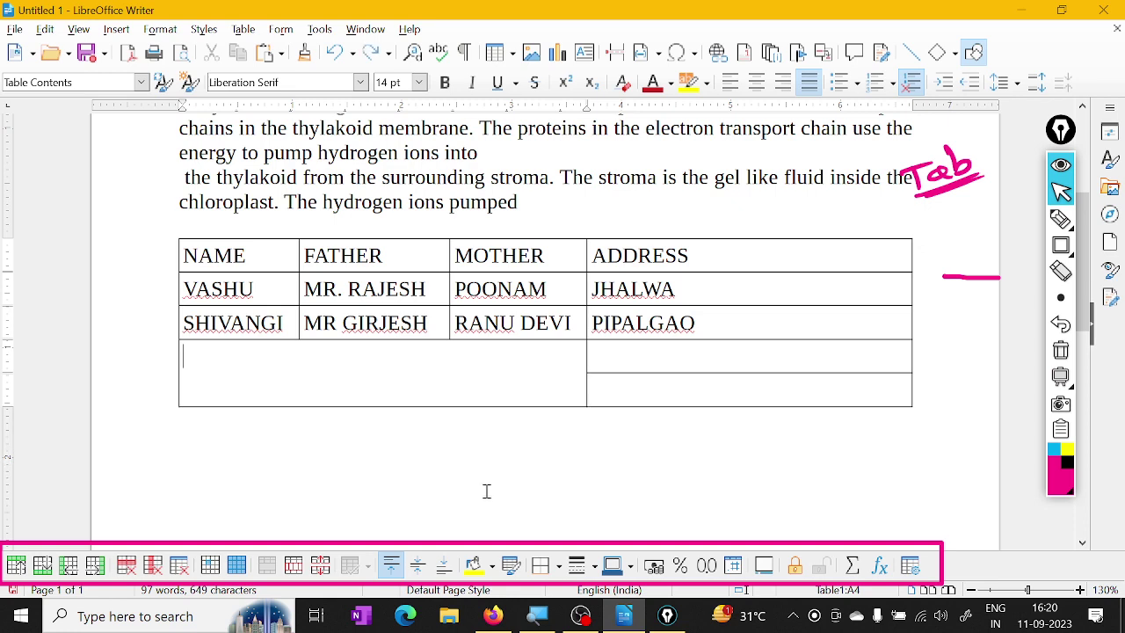
left_click(294, 566)
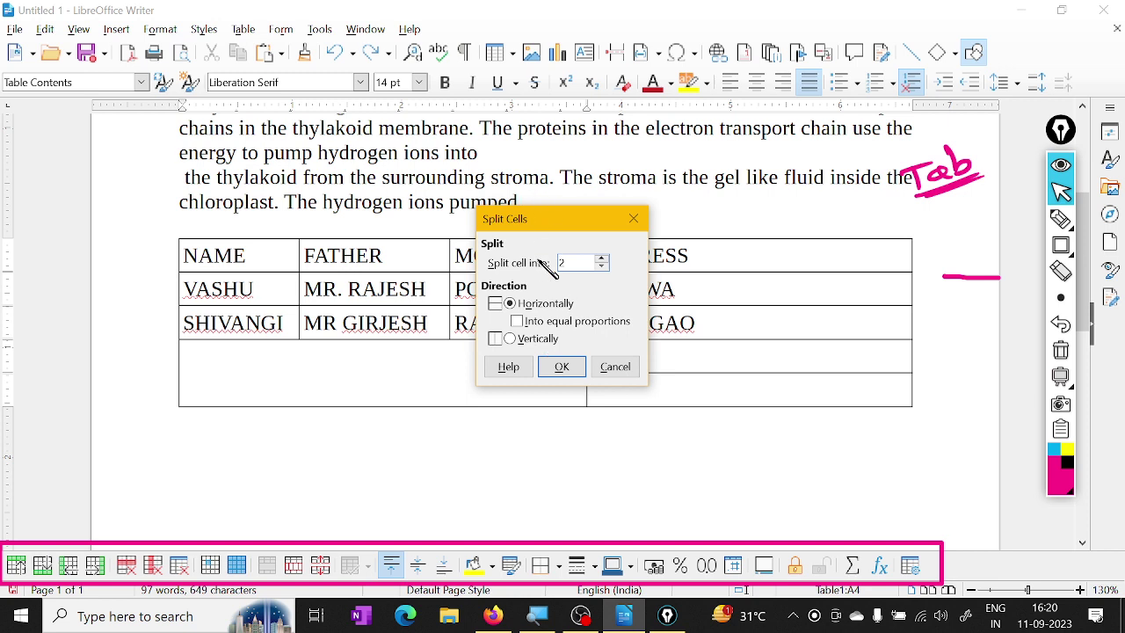
Split the merged cell vertically into 3 columns, then undo it
left_click(510, 339)
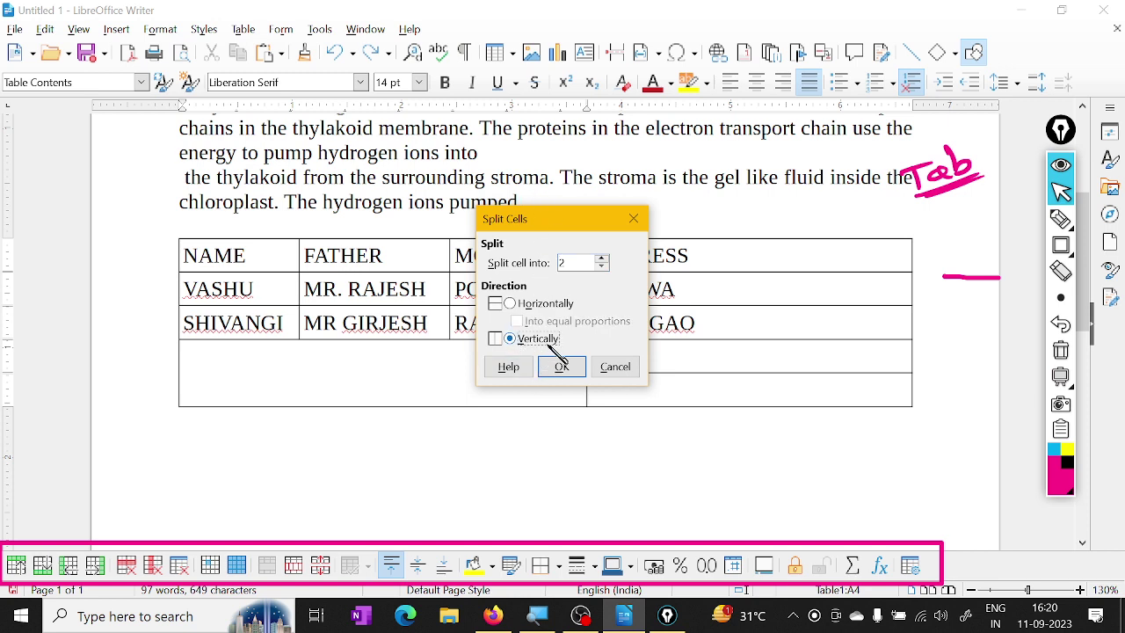
left_click(604, 259)
left_click(559, 368)
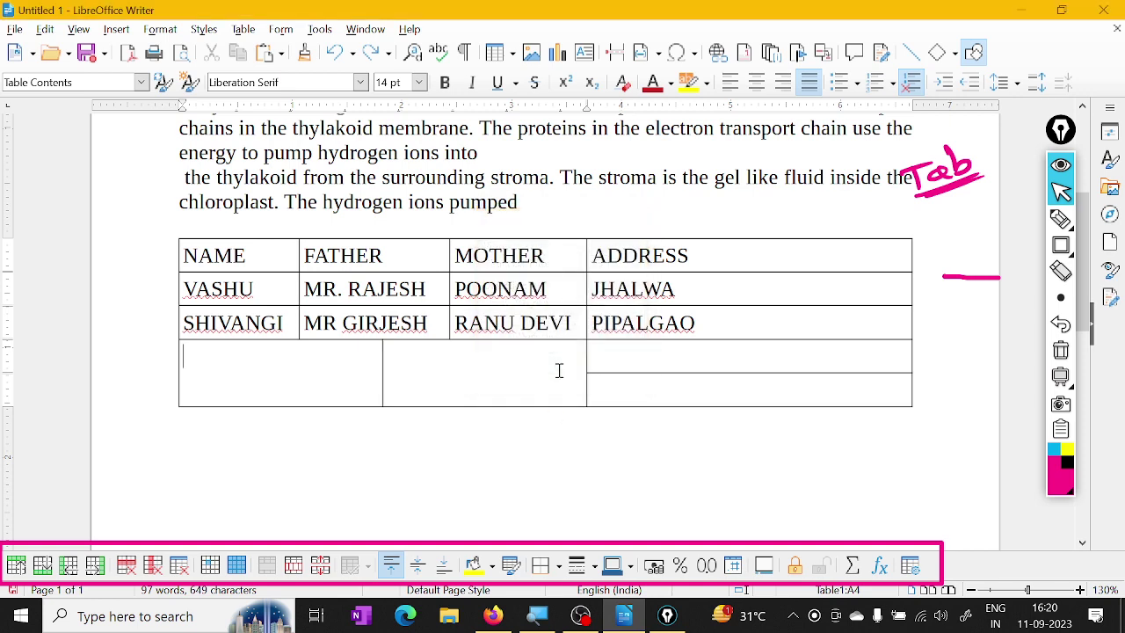
left_click(449, 384)
key("ctrl+z")
Split the cell vertically into ten columns, then undo to restore the whole cell
left_click(293, 565)
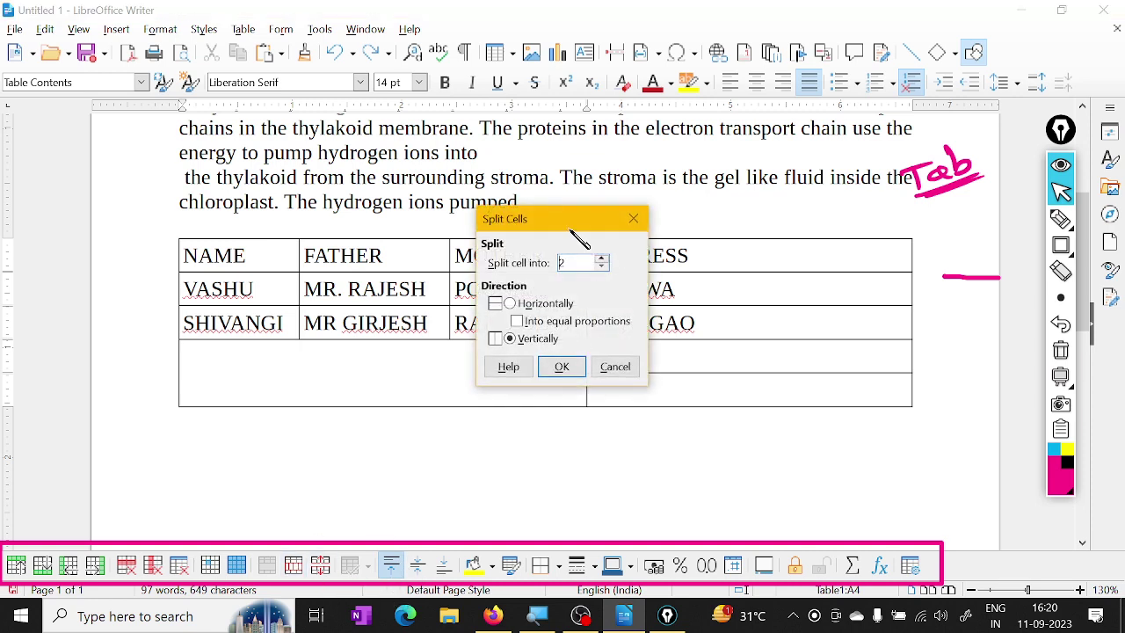
left_click(601, 258)
left_click(562, 367)
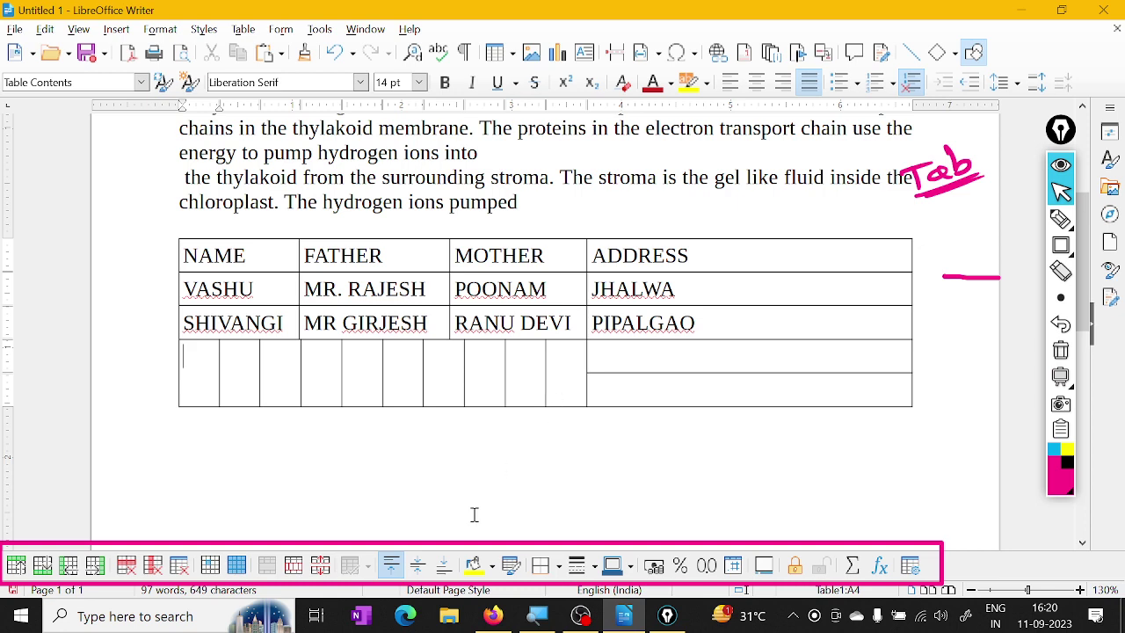
key("ctrl+z")
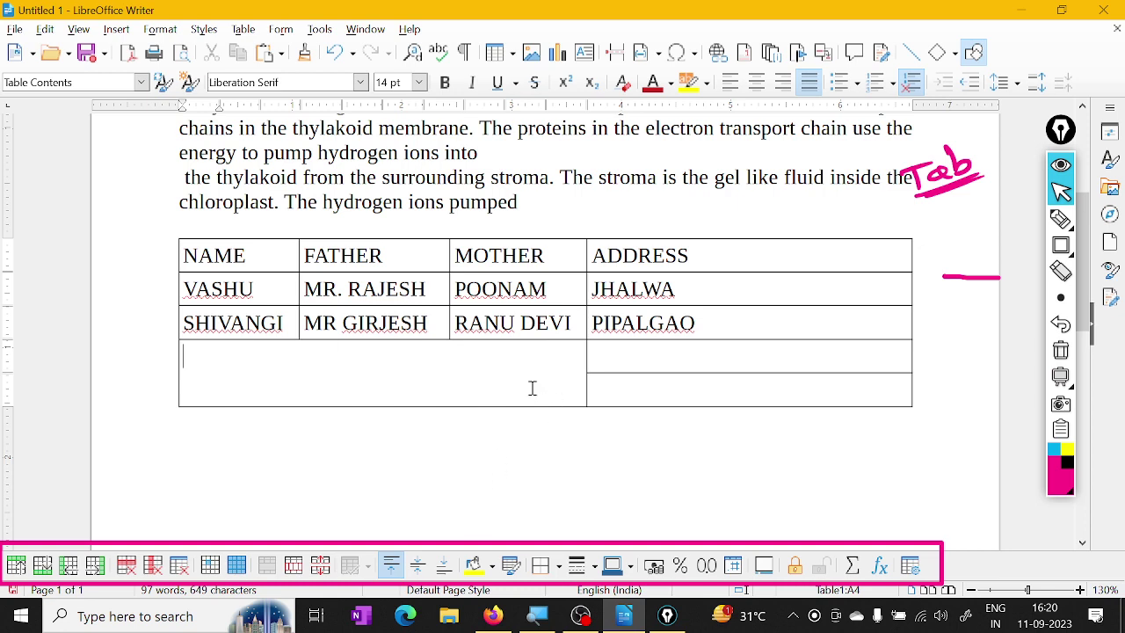
Apply Split Cells with Horizontally and 2 parts to the bottom-left merged cell
scroll(497, 411, "down", 4)
scroll(498, 416, "down", 1)
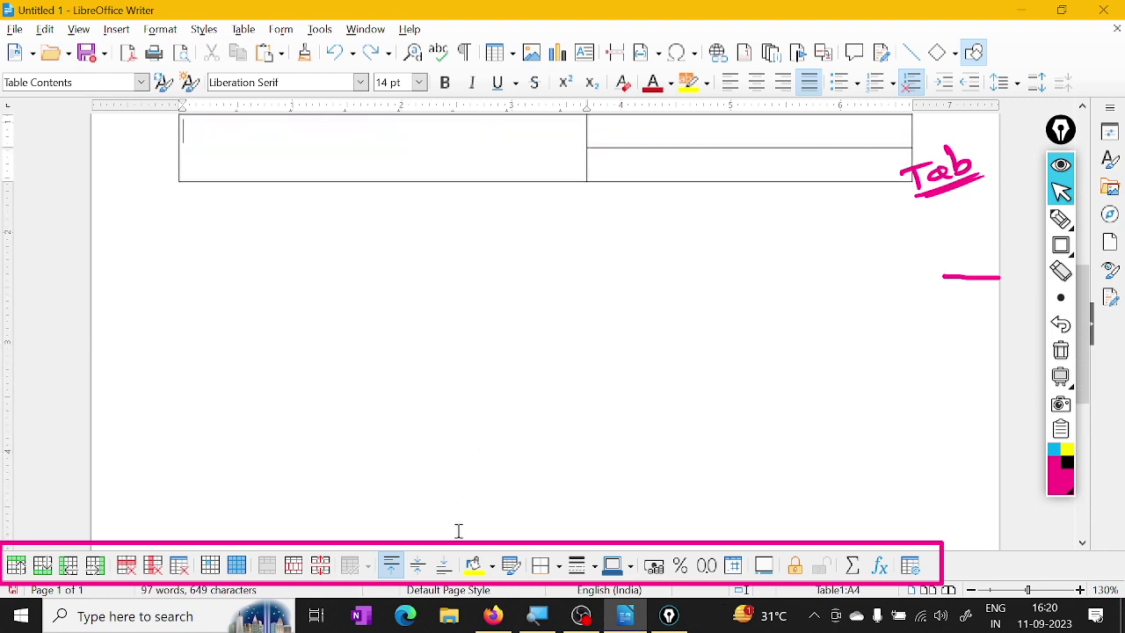
scroll(441, 416, "up", 8)
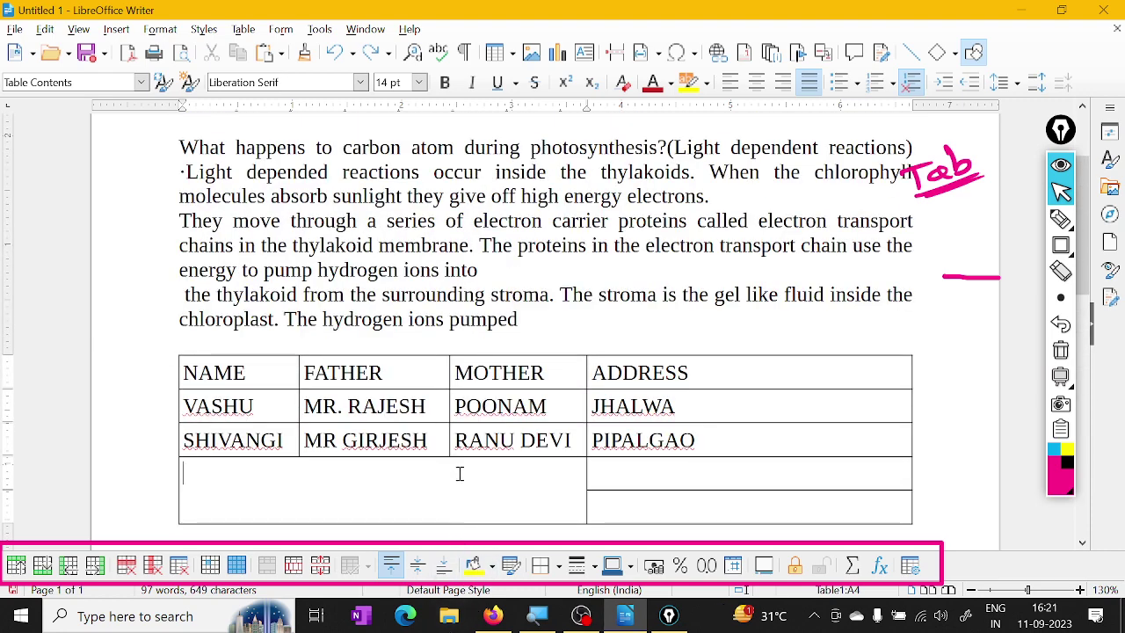
scroll(458, 470, "down", 1)
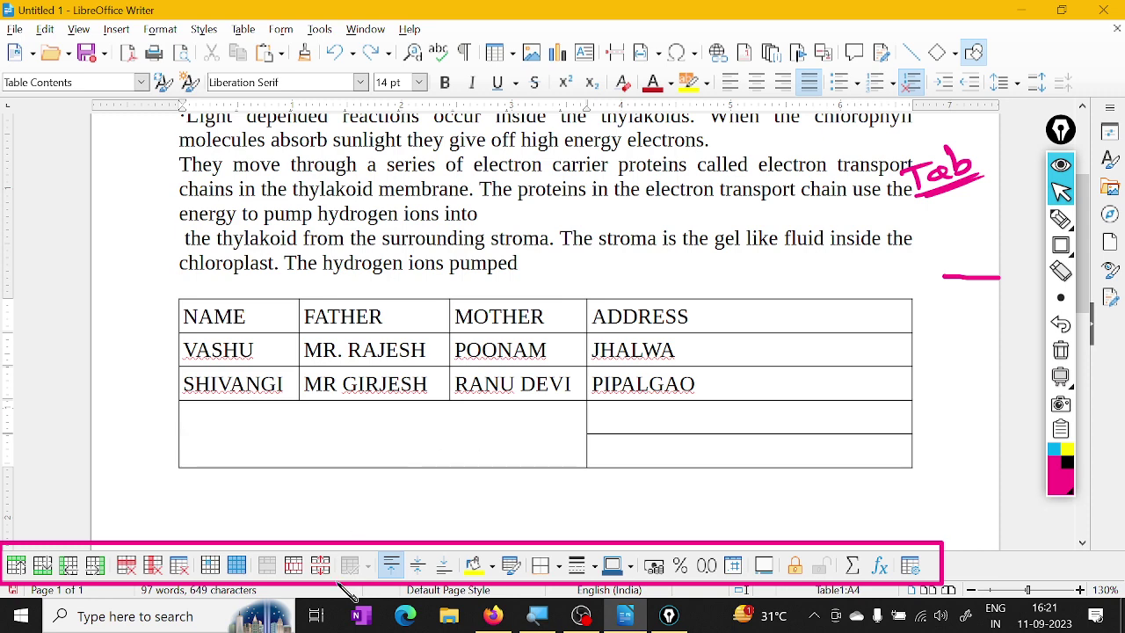
left_click(293, 565)
left_click(566, 303)
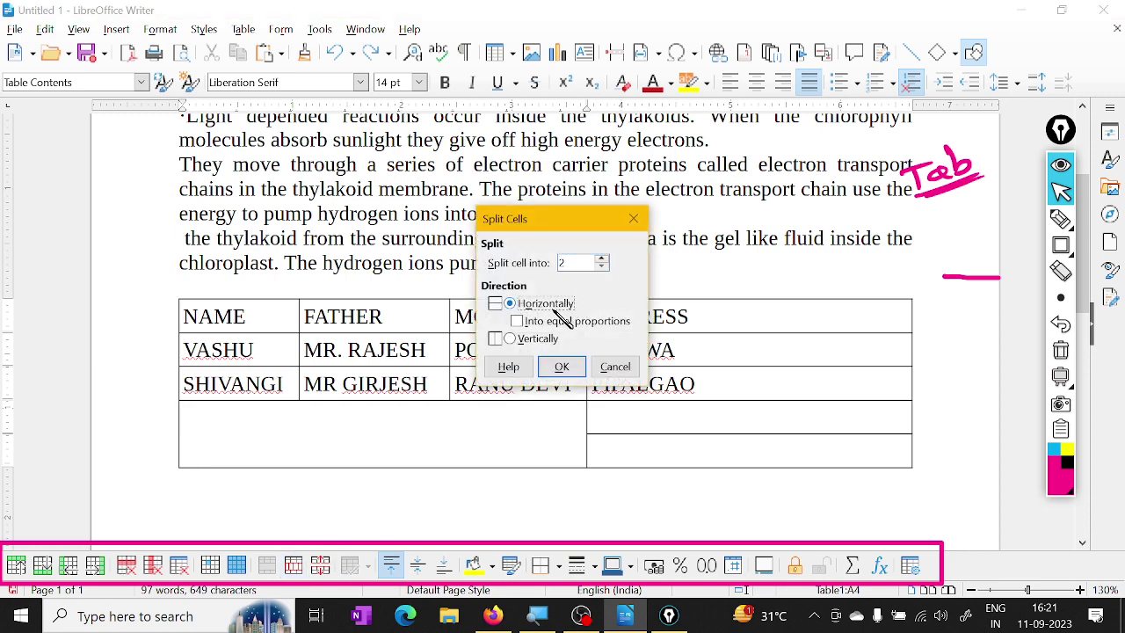
left_click(561, 367)
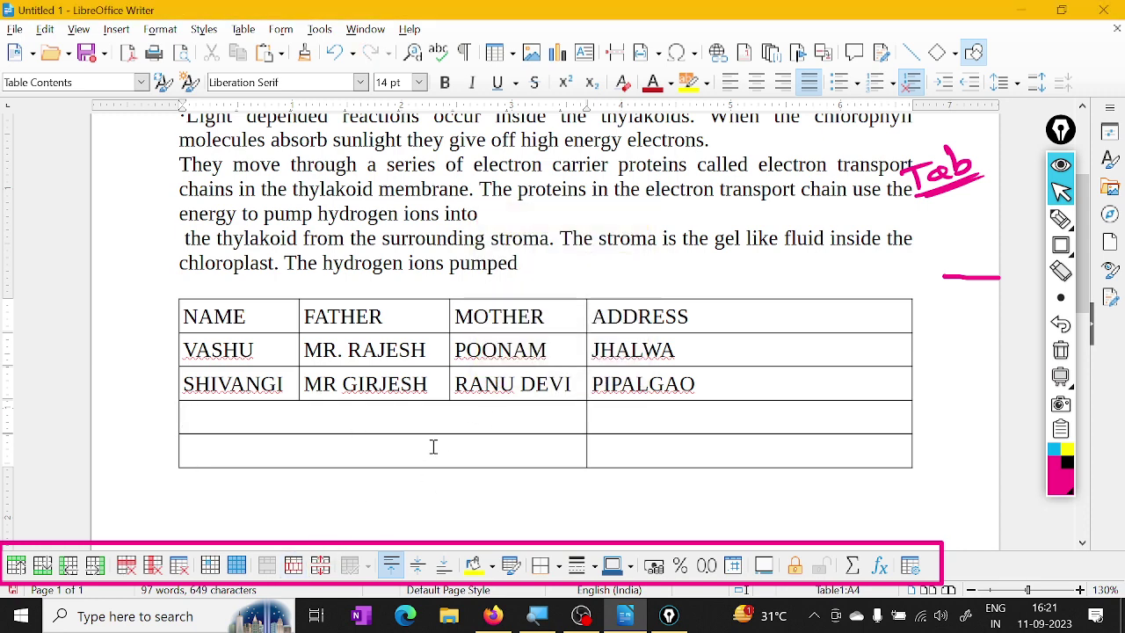
scroll(457, 437, "up", 1)
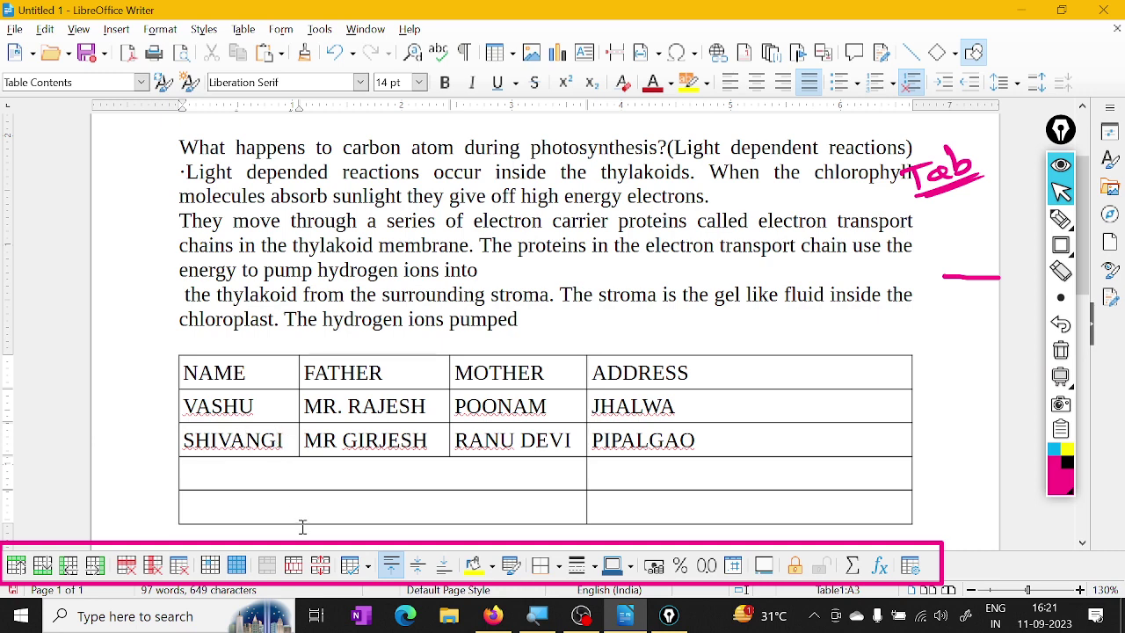
left_click(330, 565)
left_click_drag(567, 236, 523, 380)
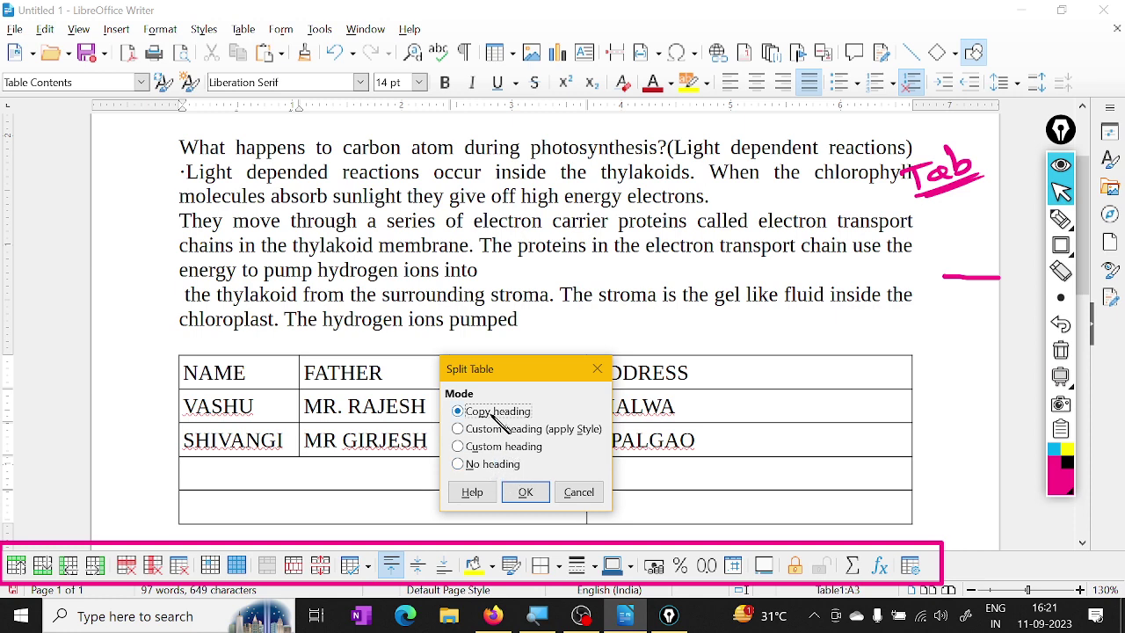
left_click_drag(510, 371, 571, 374)
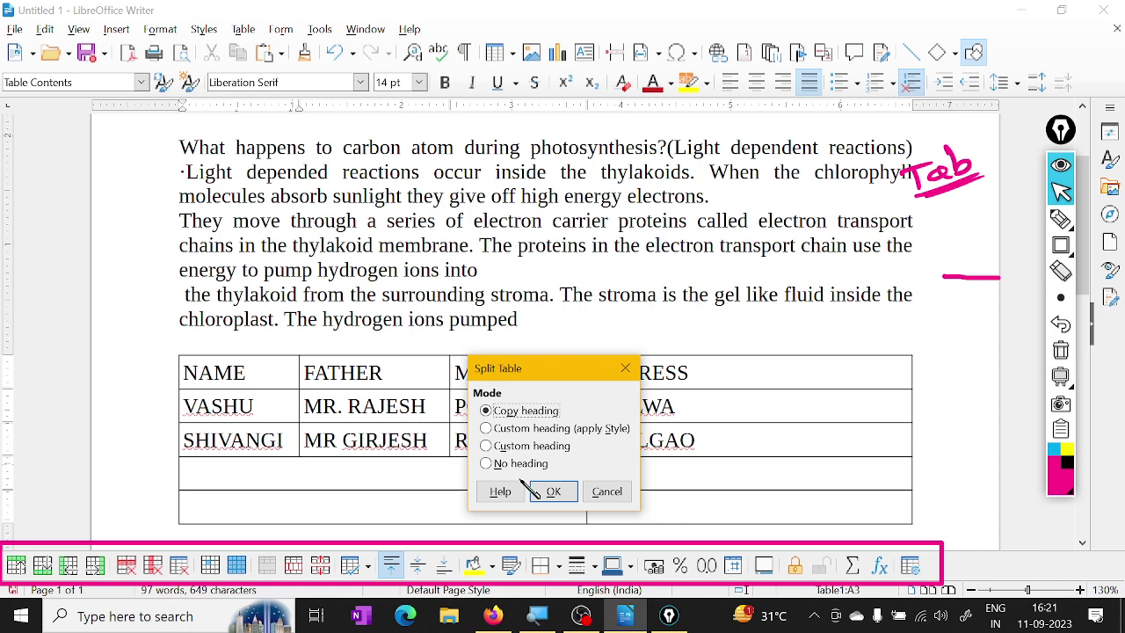
left_click(553, 491)
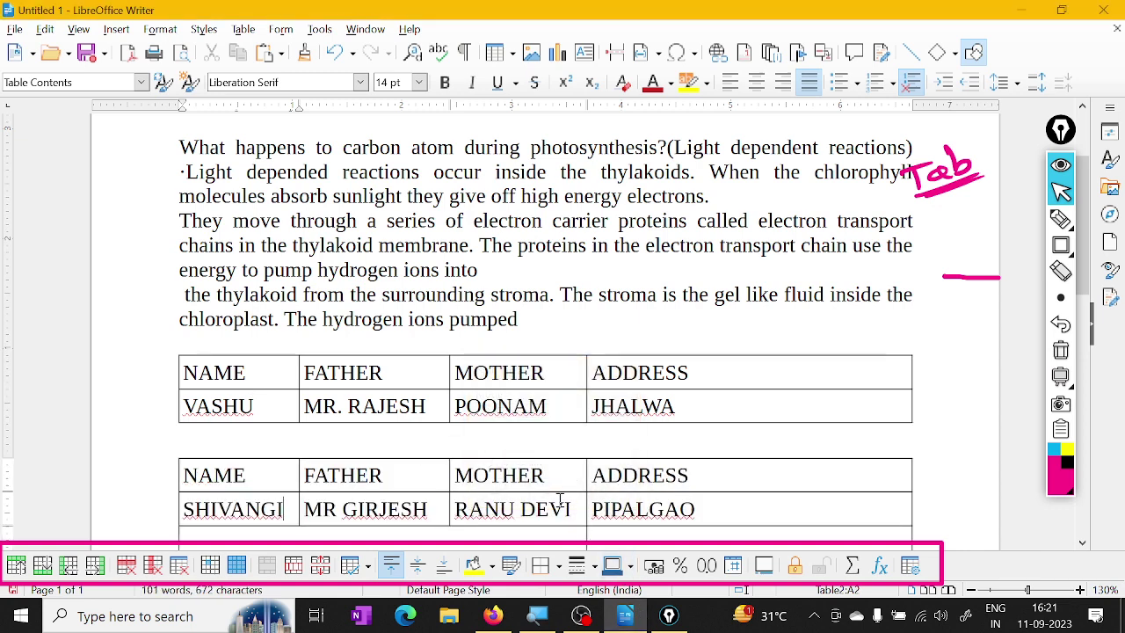
scroll(559, 497, "down", 1)
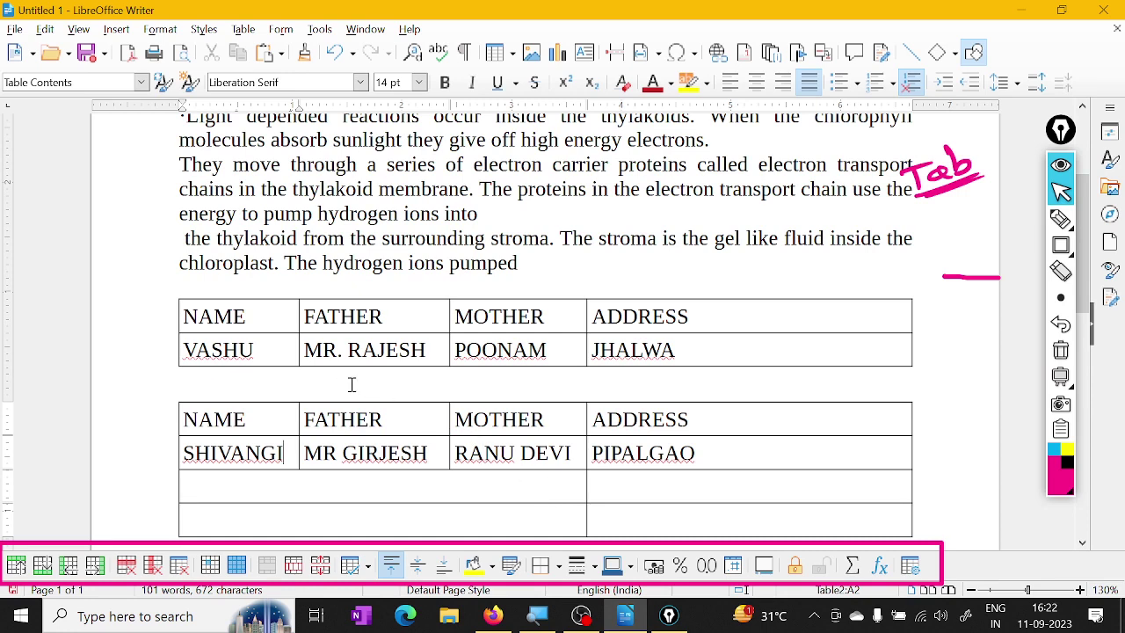
scroll(438, 396, "up", 1)
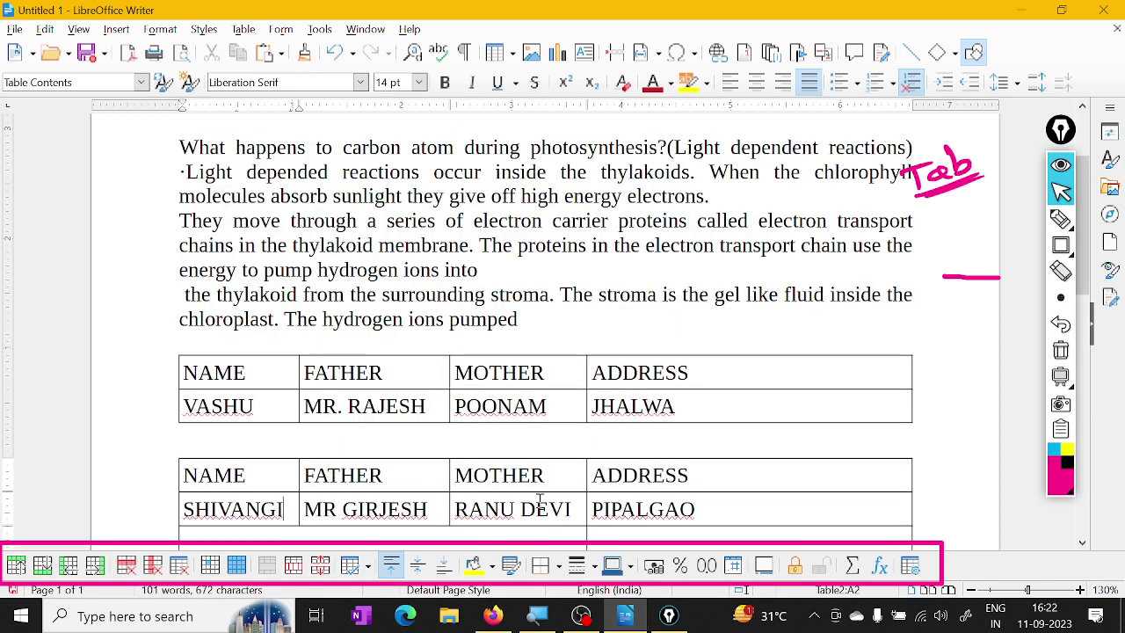
scroll(540, 501, "down", 3)
scroll(495, 442, "up", 1)
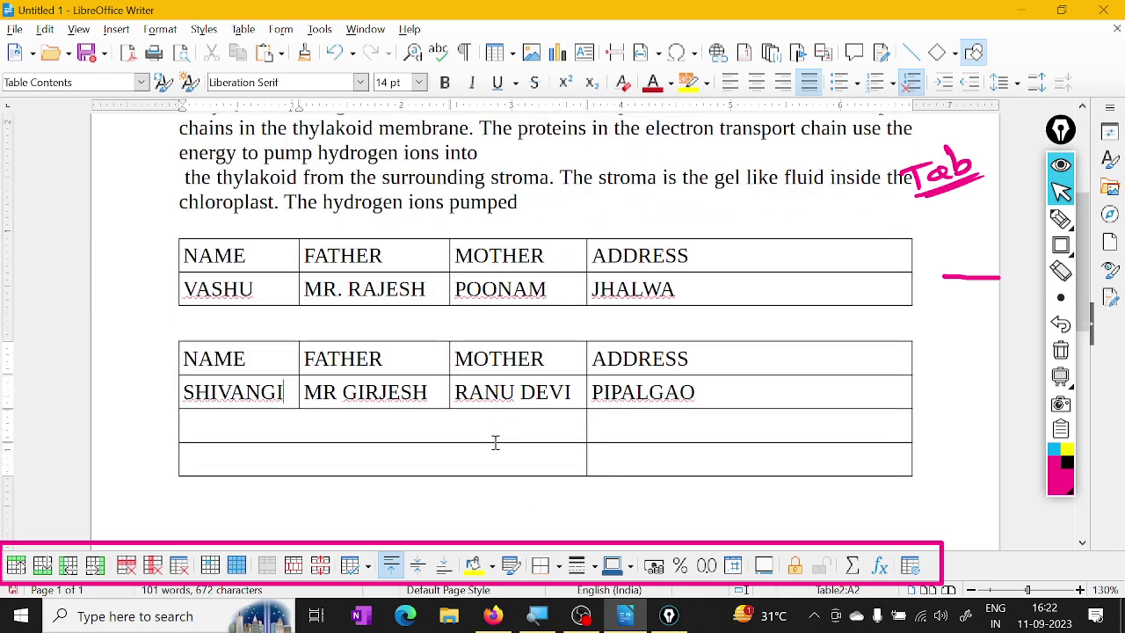
scroll(431, 404, "up", 2)
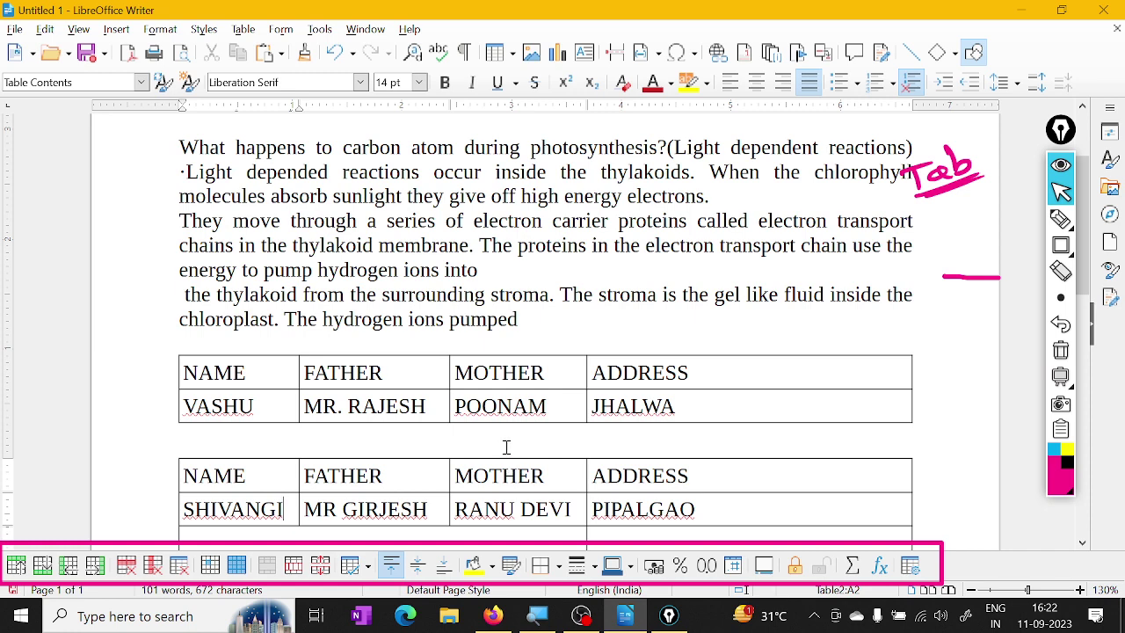
key("ctrl+z")
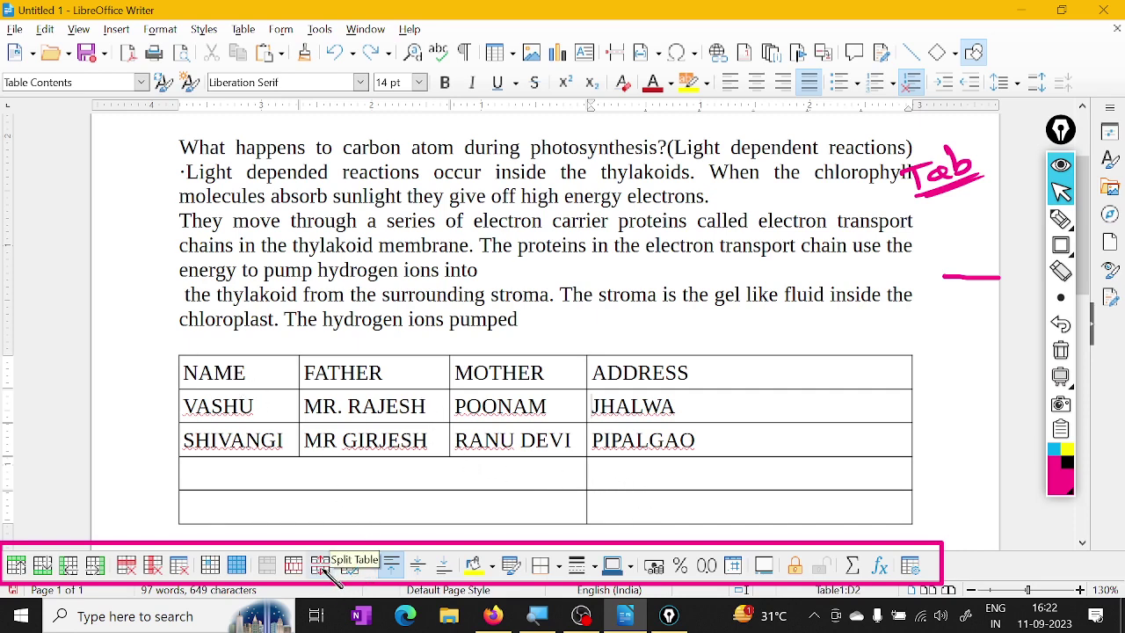
left_click(321, 565)
left_click_drag(526, 230, 505, 392)
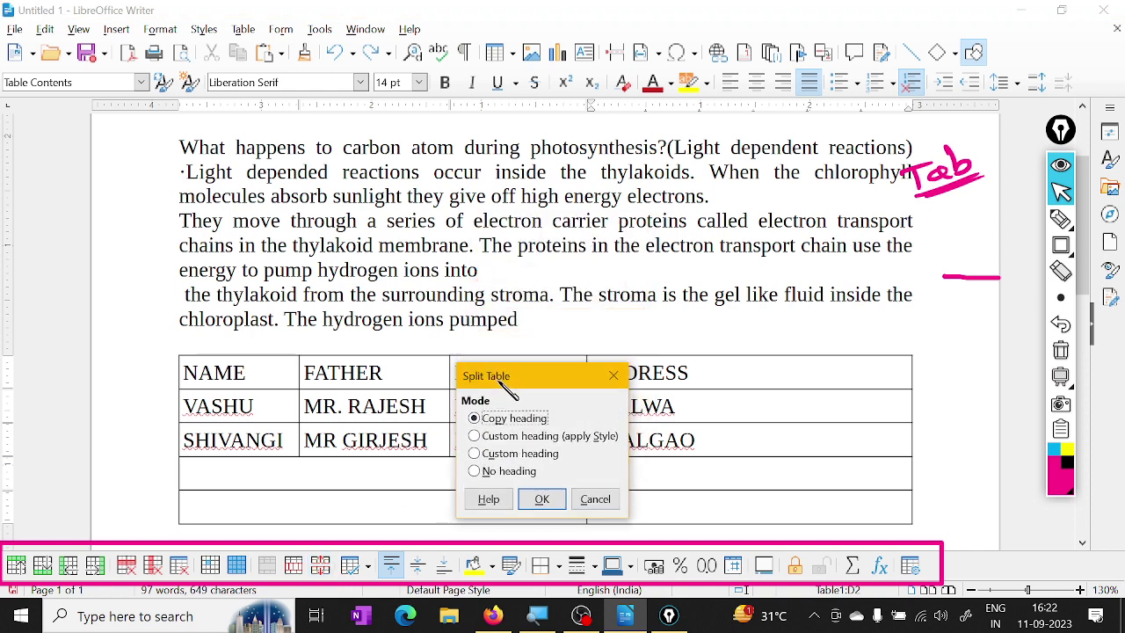
left_click(476, 475)
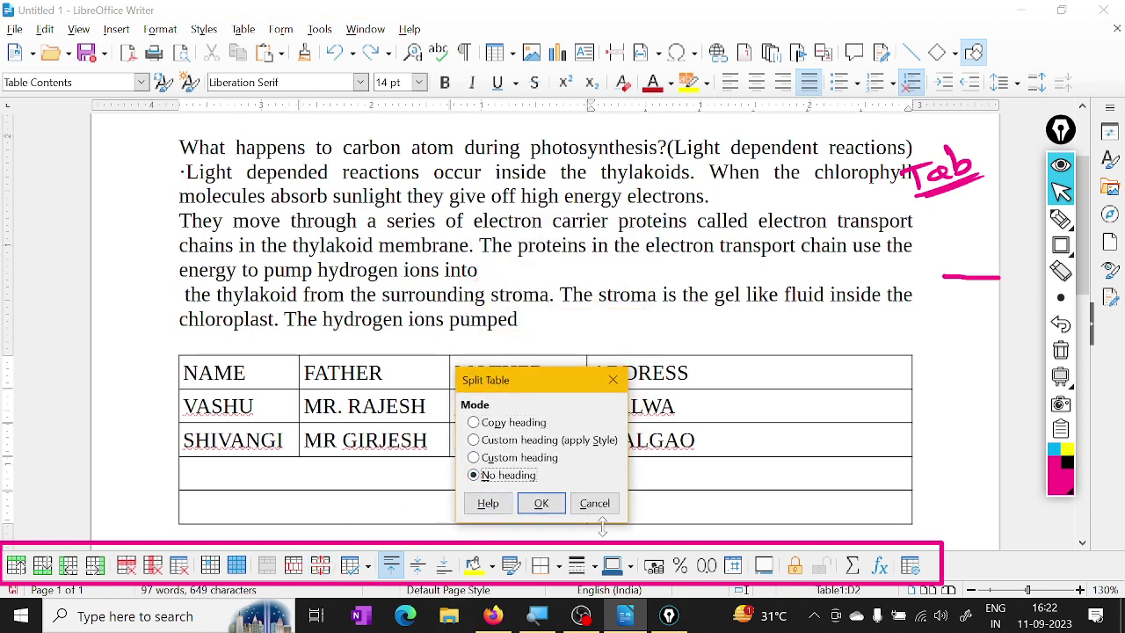
left_click(546, 503)
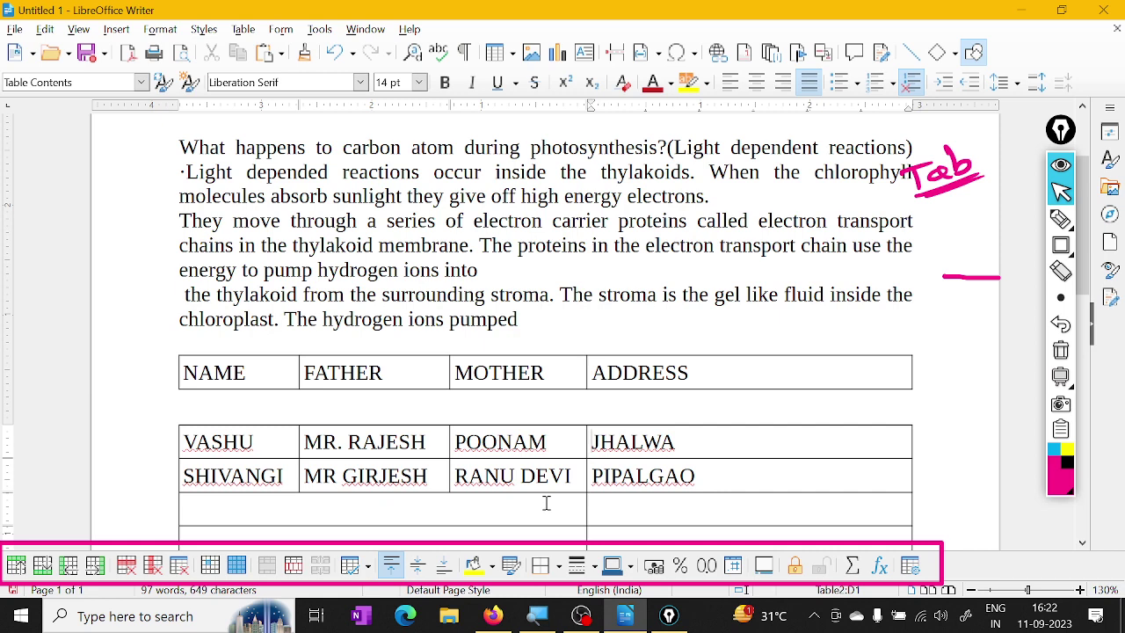
key("Delete")
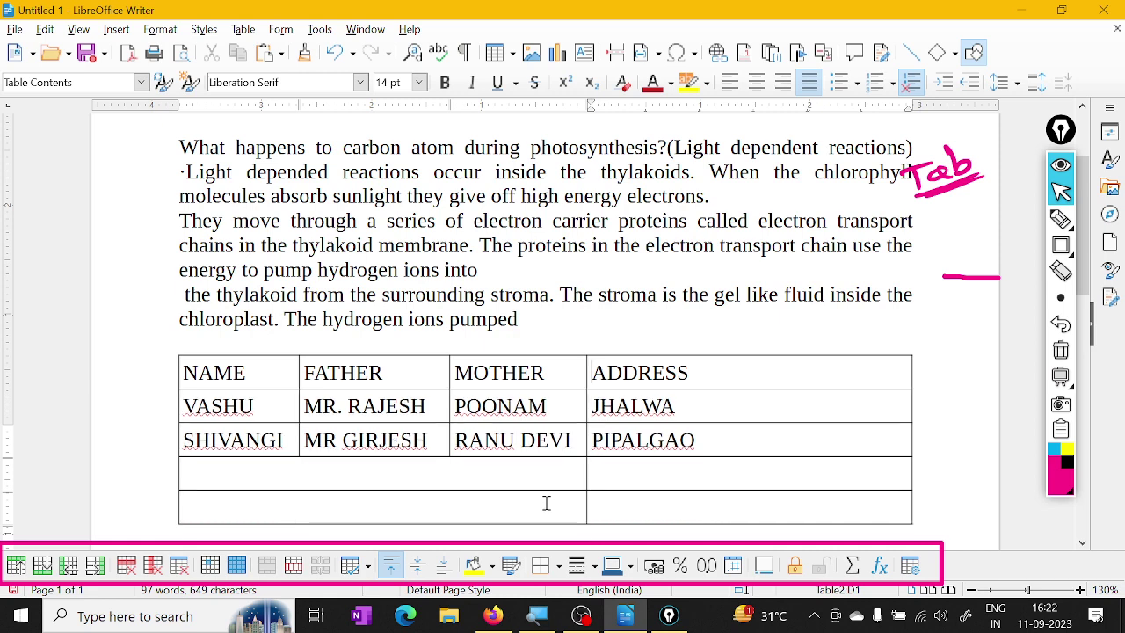
left_click(293, 440)
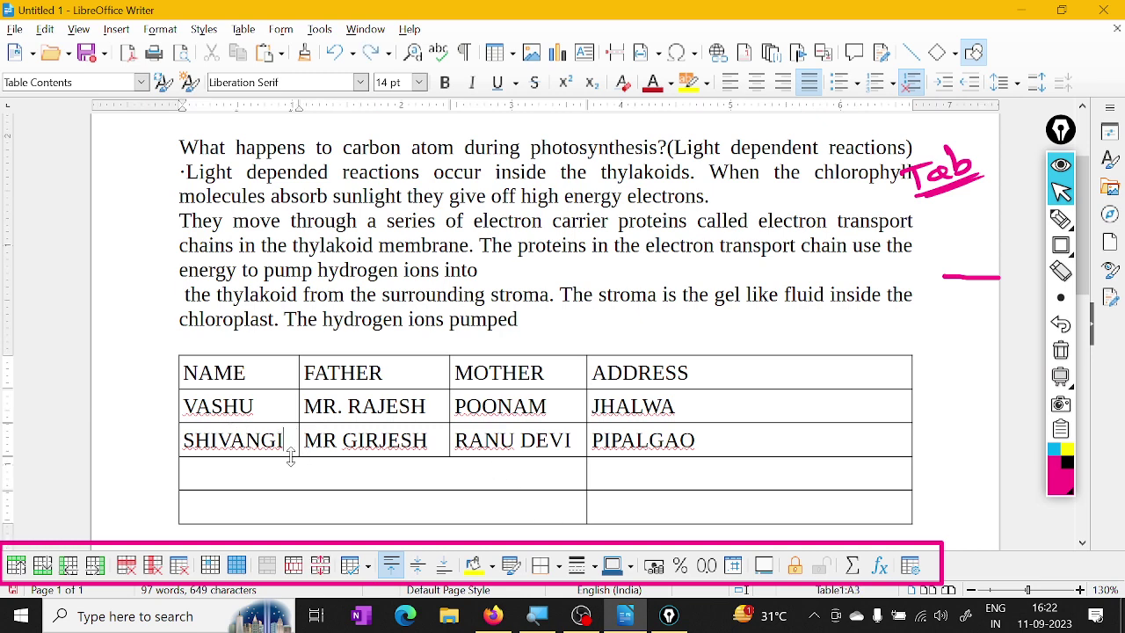
left_click(321, 566)
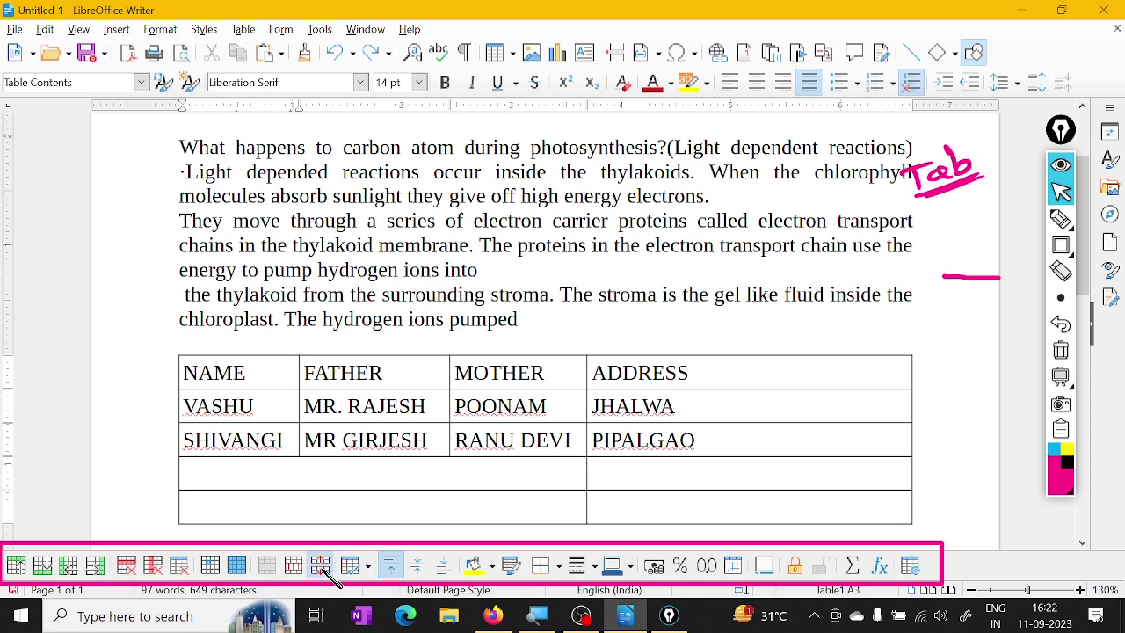
left_click(495, 326)
left_click(562, 359)
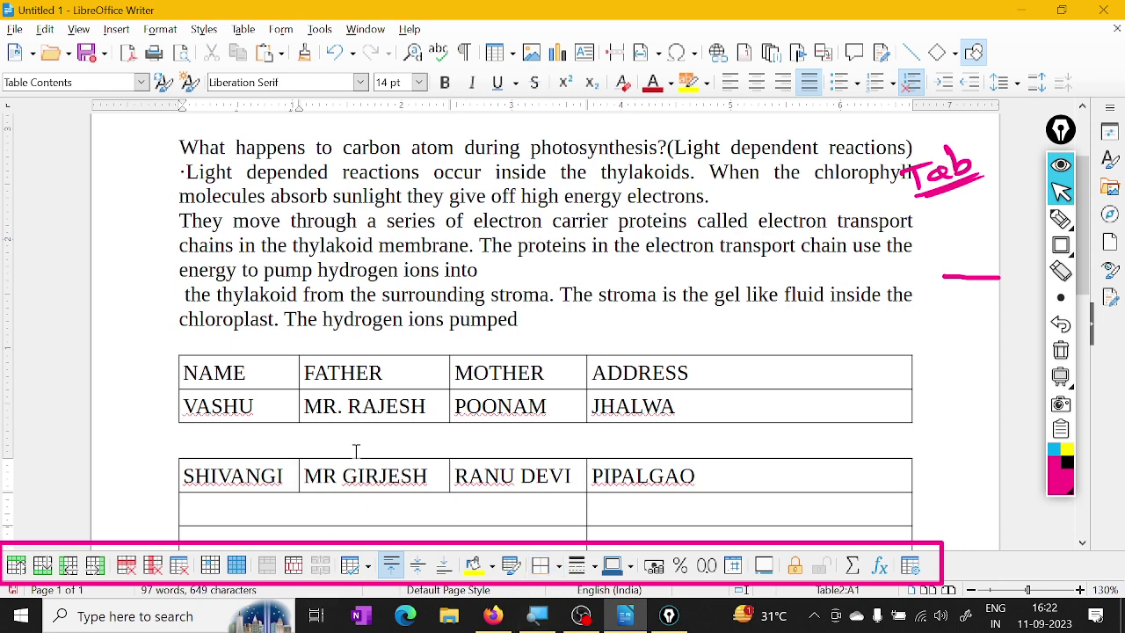
key("BackSpace")
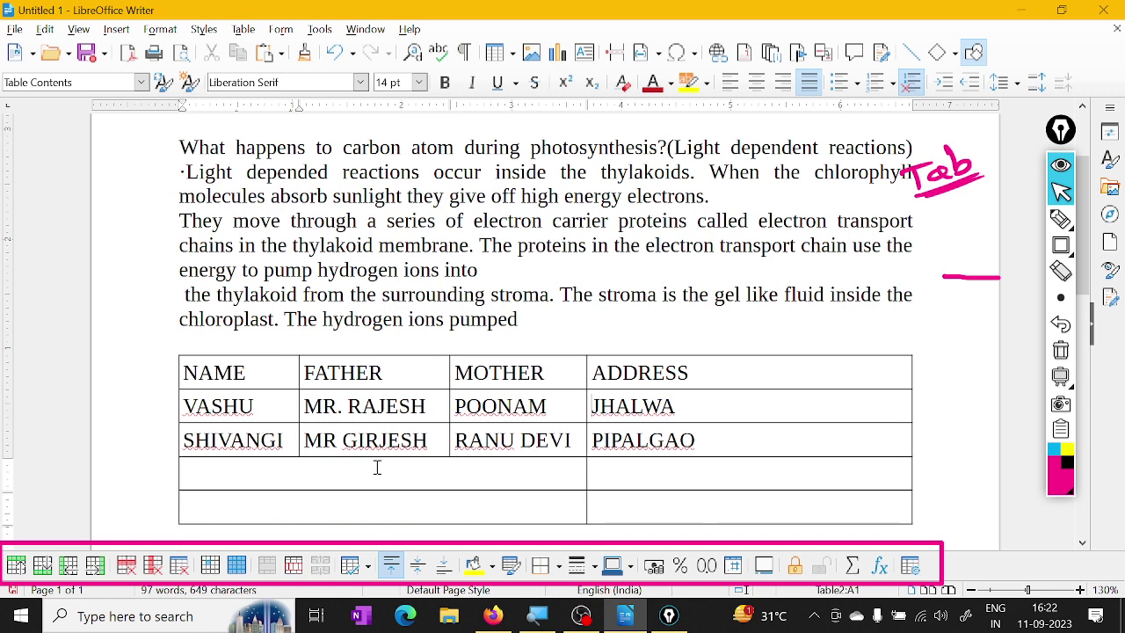
scroll(542, 501, "down", 1)
scroll(543, 501, "up", 1)
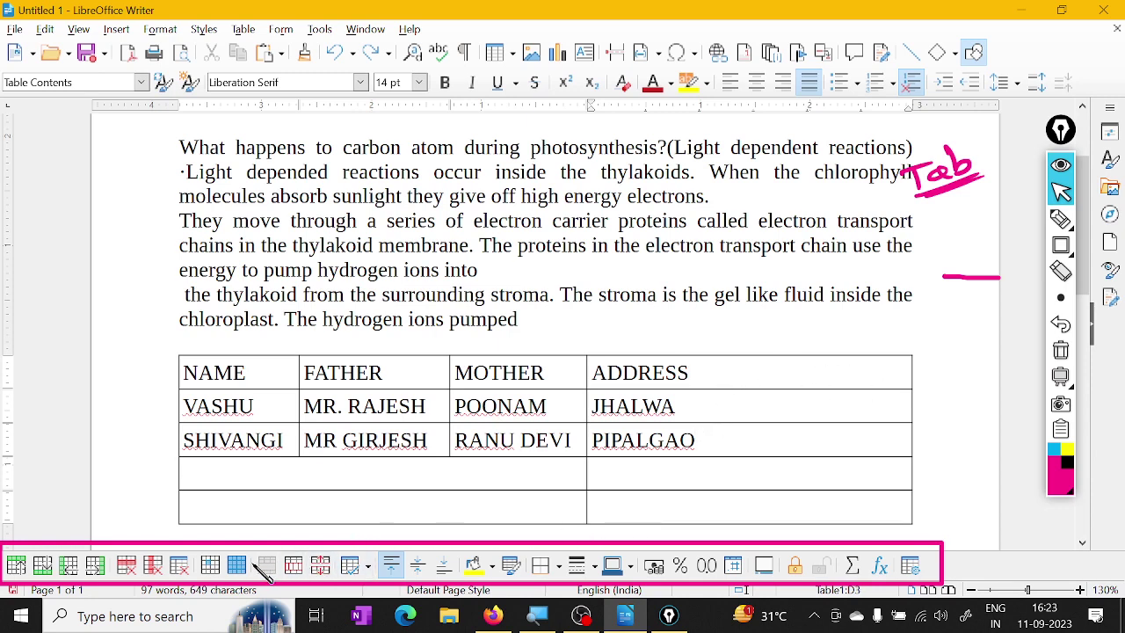
Apply Minimal Column Width, then widen the table so 'ADDRESS JHJHJKH' fits on one line
left_click(366, 566)
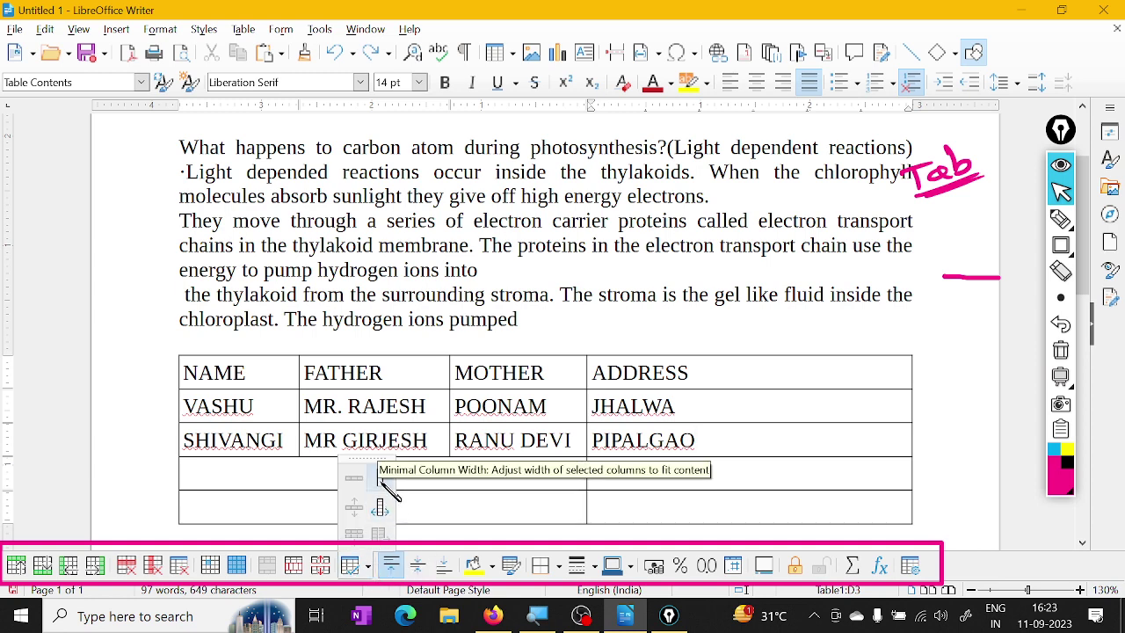
left_click(381, 481)
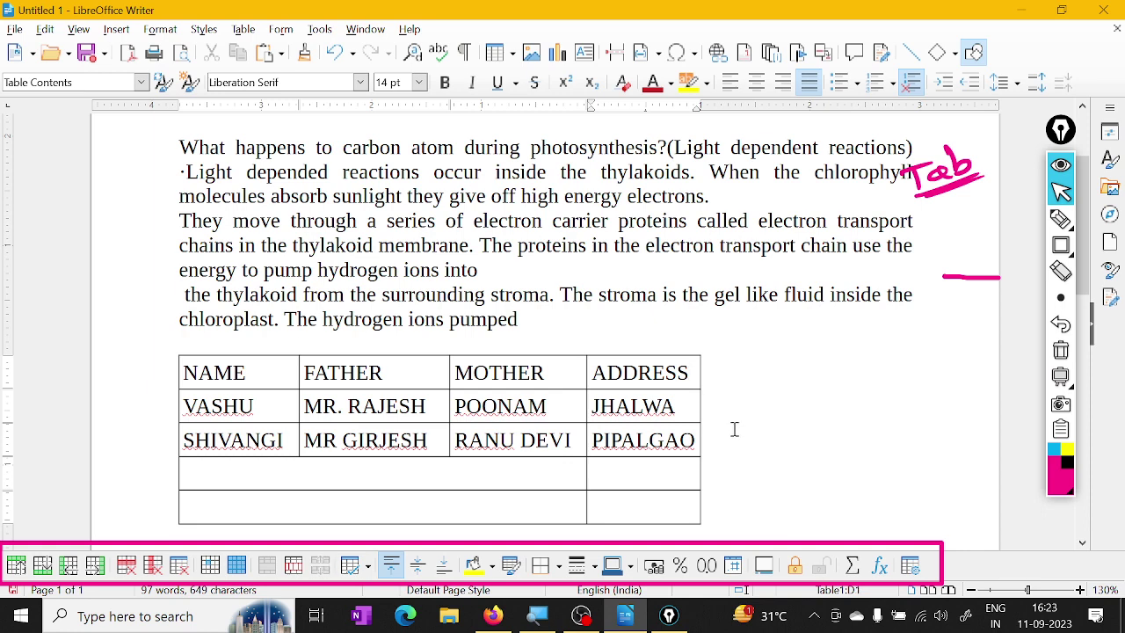
type("JHJHJKHKJHKJHK")
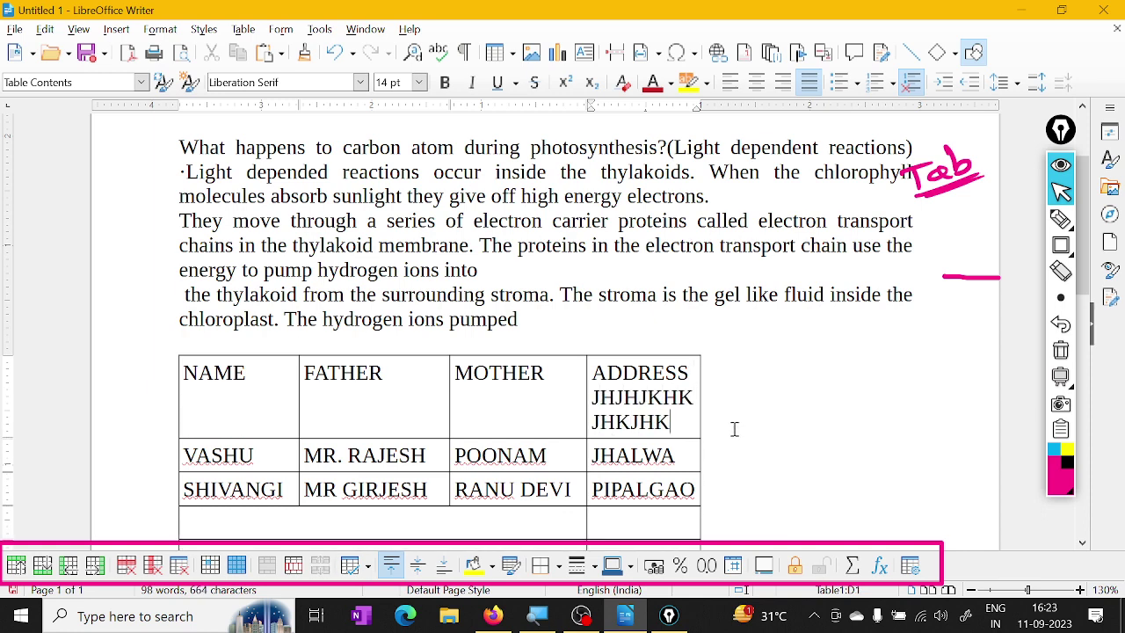
left_click_drag(700, 455, 749, 455)
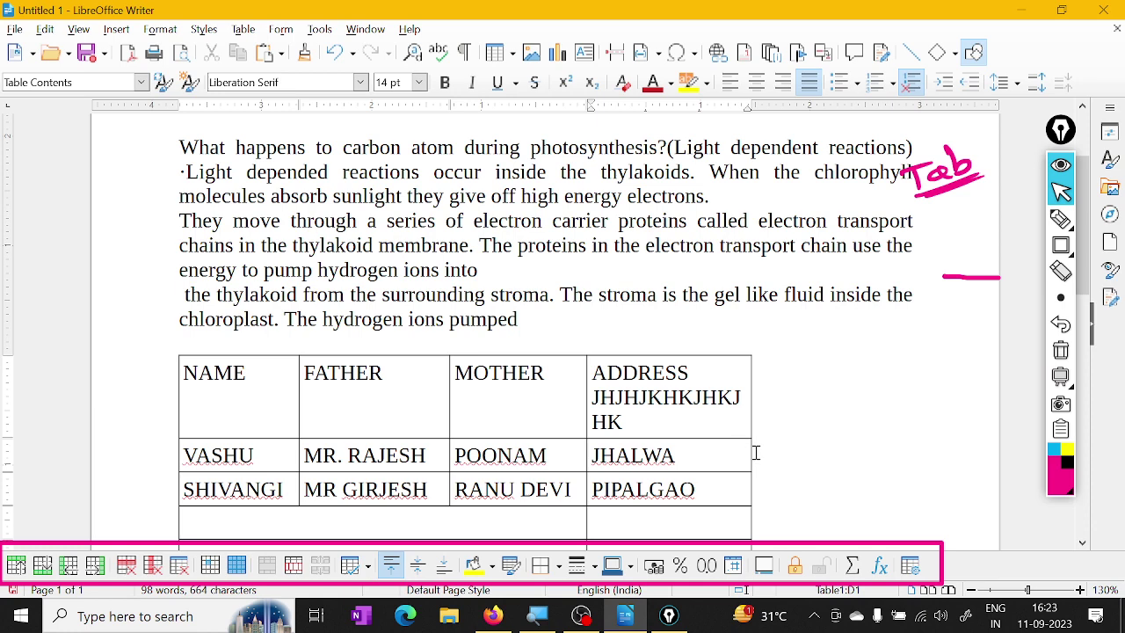
left_click_drag(748, 452, 840, 453)
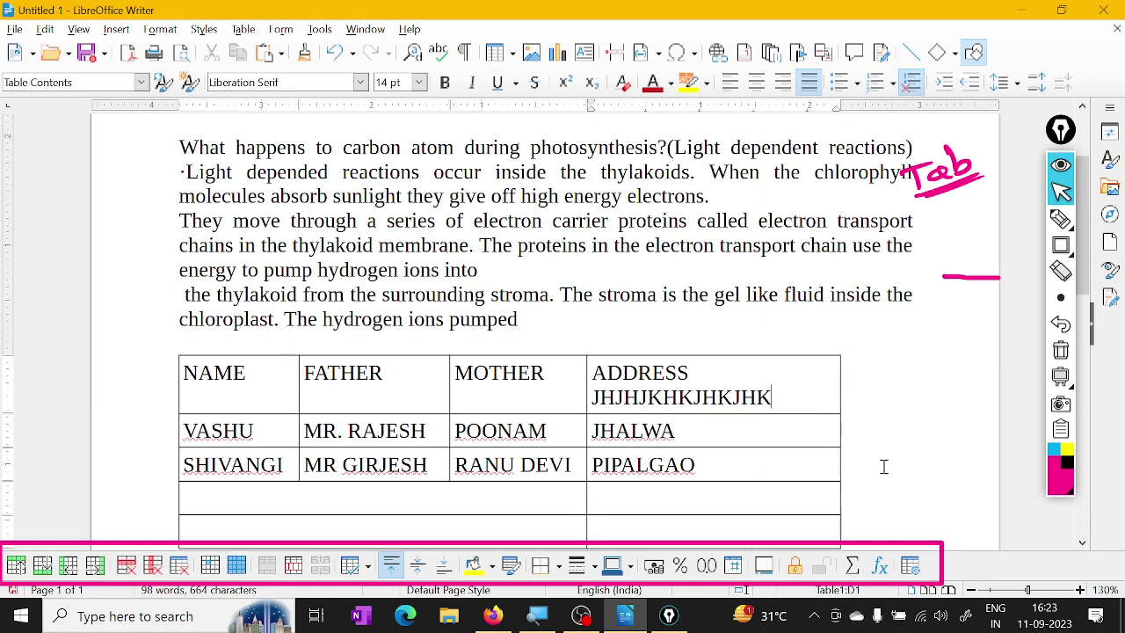
left_click_drag(839, 457, 929, 457)
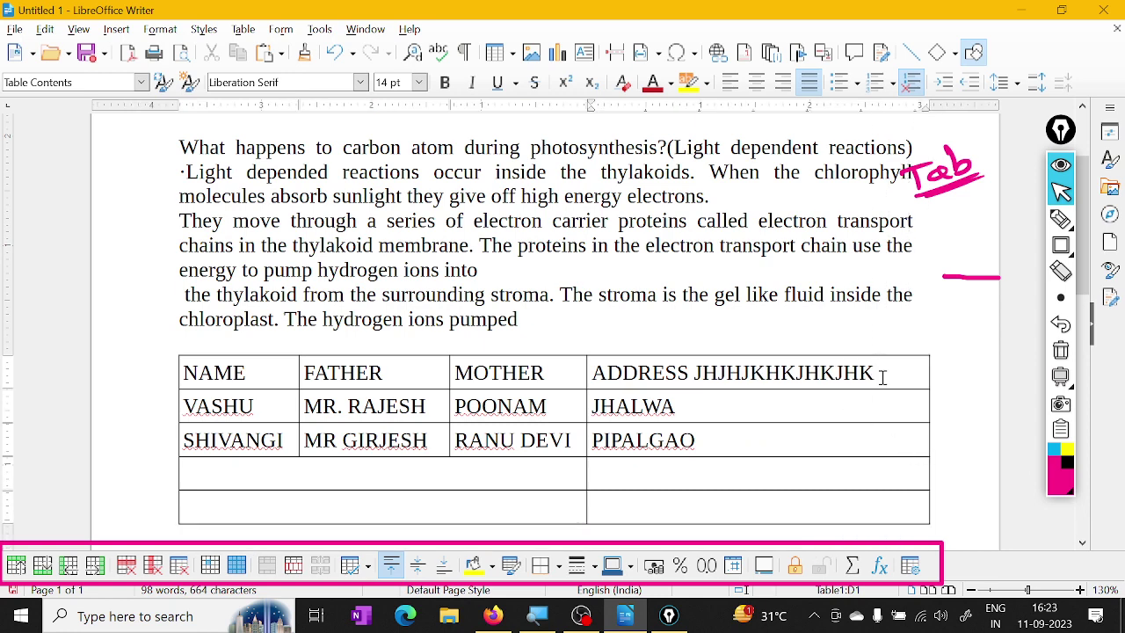
key("BackSpace")
key("BackSpace")
key("BackSpace")
key("BackSpace")
key("BackSpace")
key("BackSpace")
key("BackSpace")
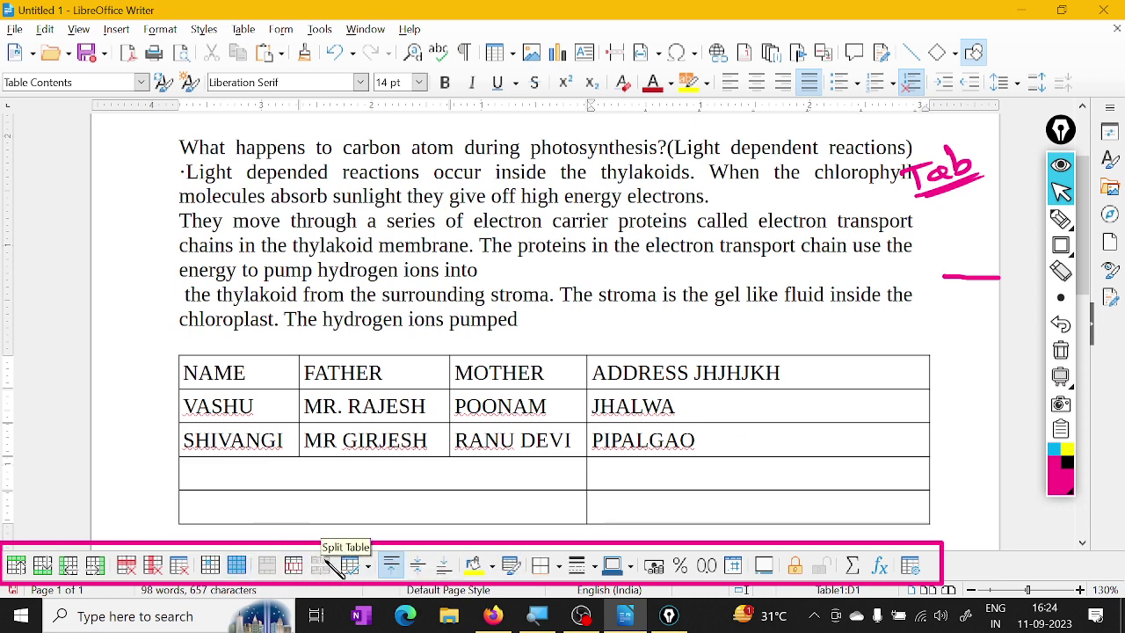
Shrink the ADDRESS column to minimal width, then merge the two empty cells below SHIVANGI and type RAJU
left_click(368, 565)
left_click(382, 507)
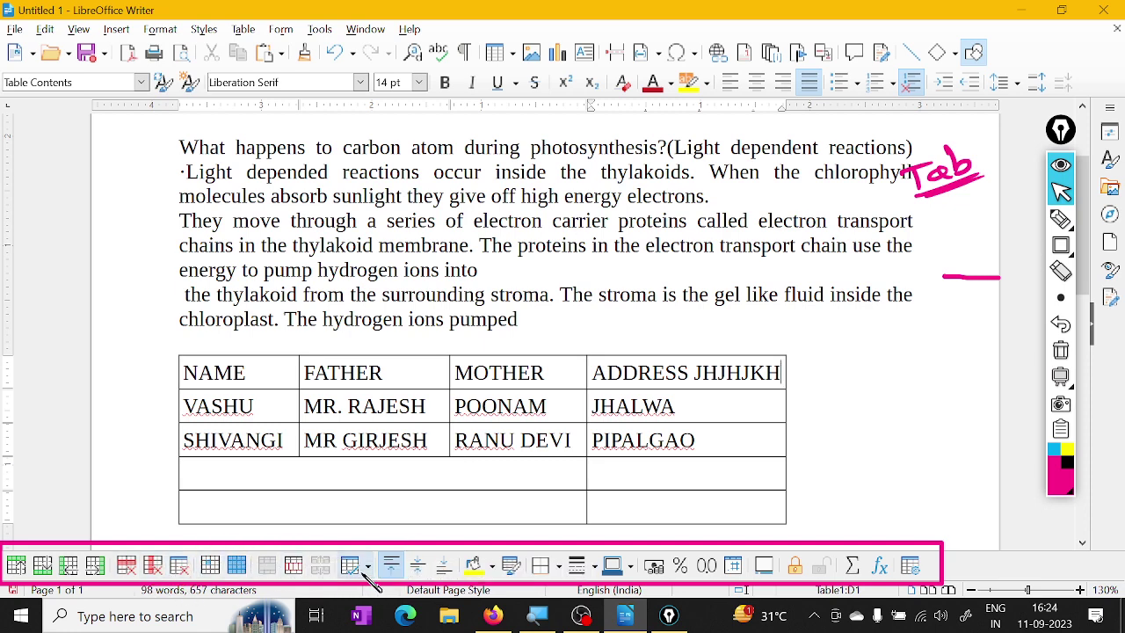
left_click(400, 464)
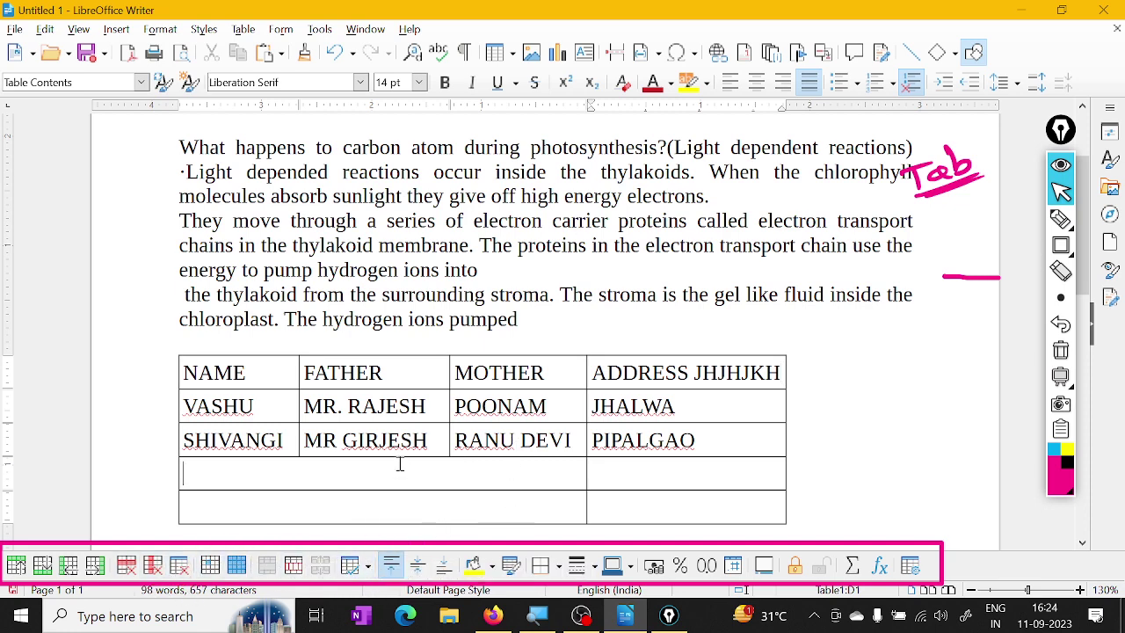
left_click_drag(366, 469, 409, 494)
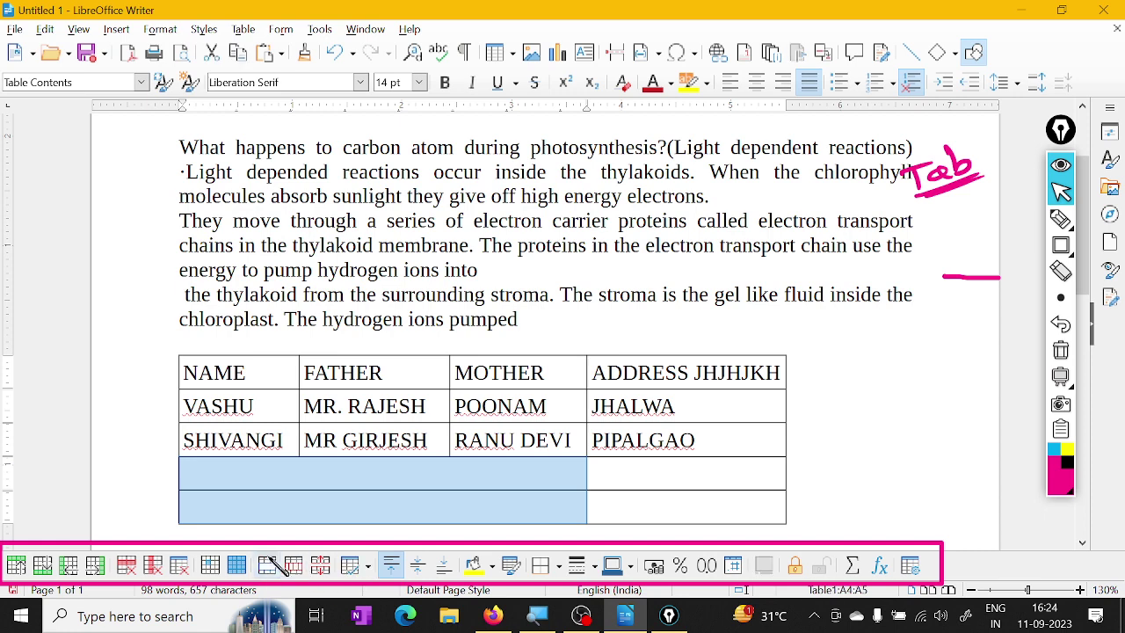
left_click(268, 565)
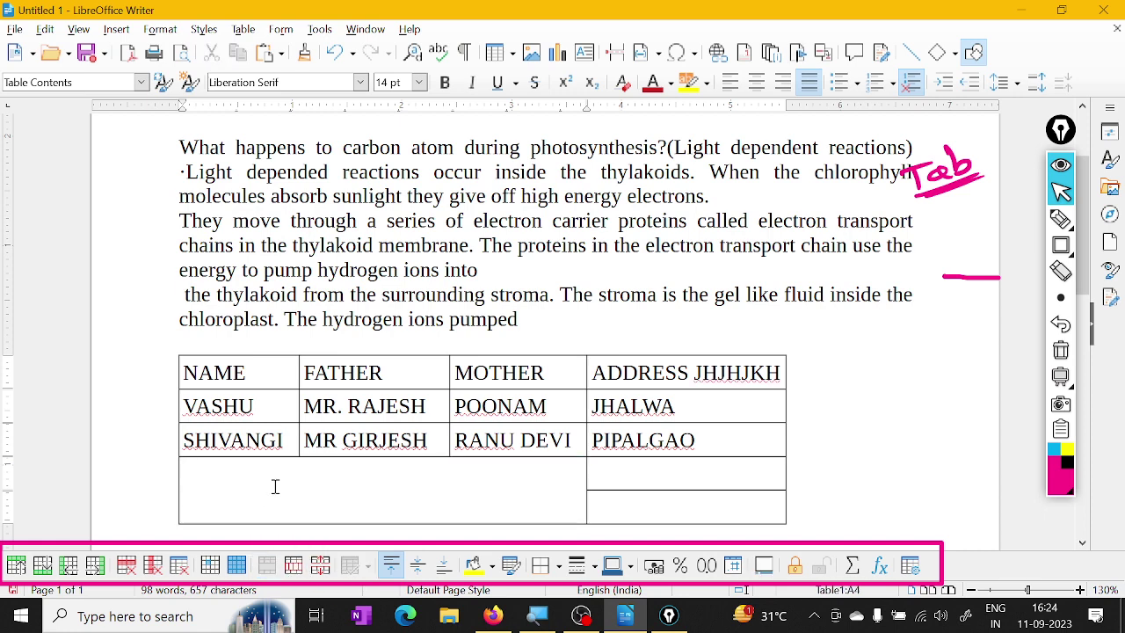
type("RAJU")
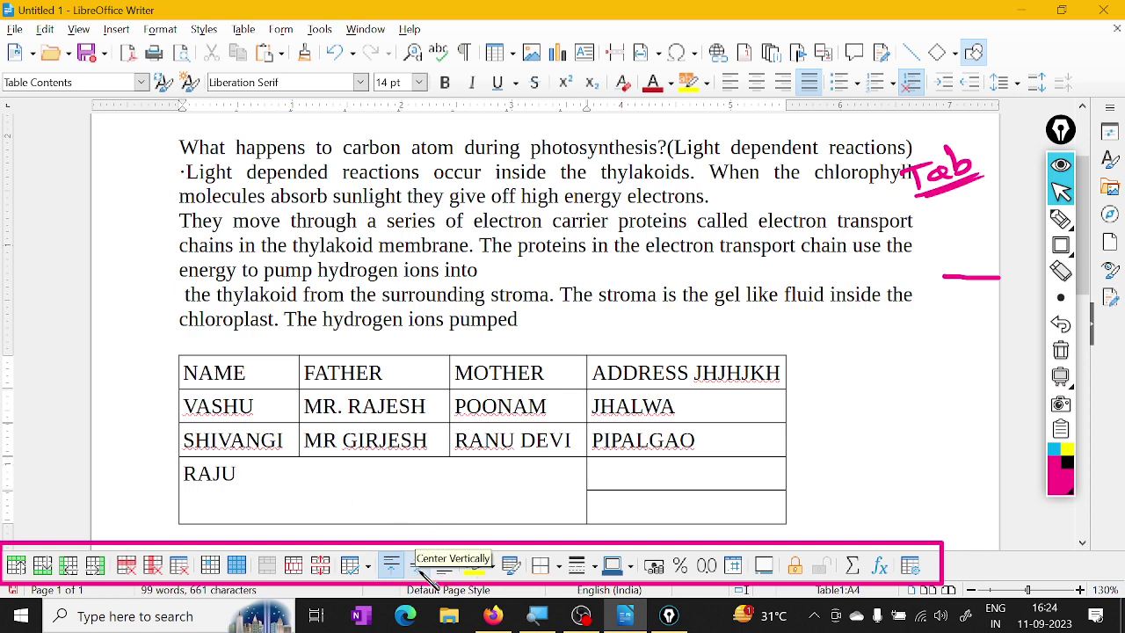
left_click(419, 567)
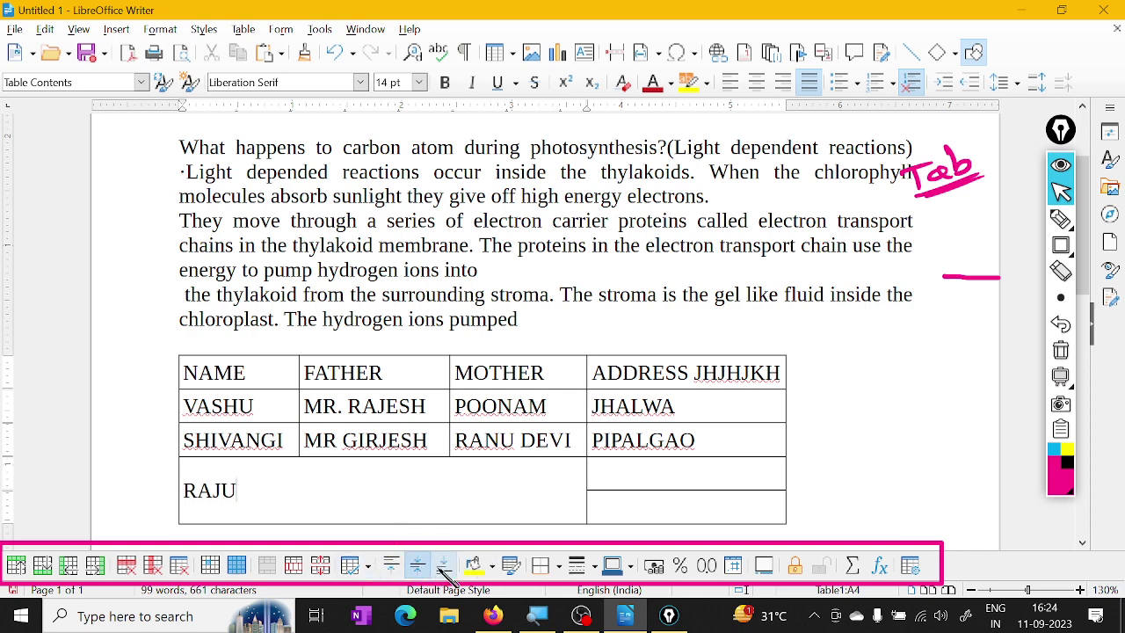
left_click(442, 568)
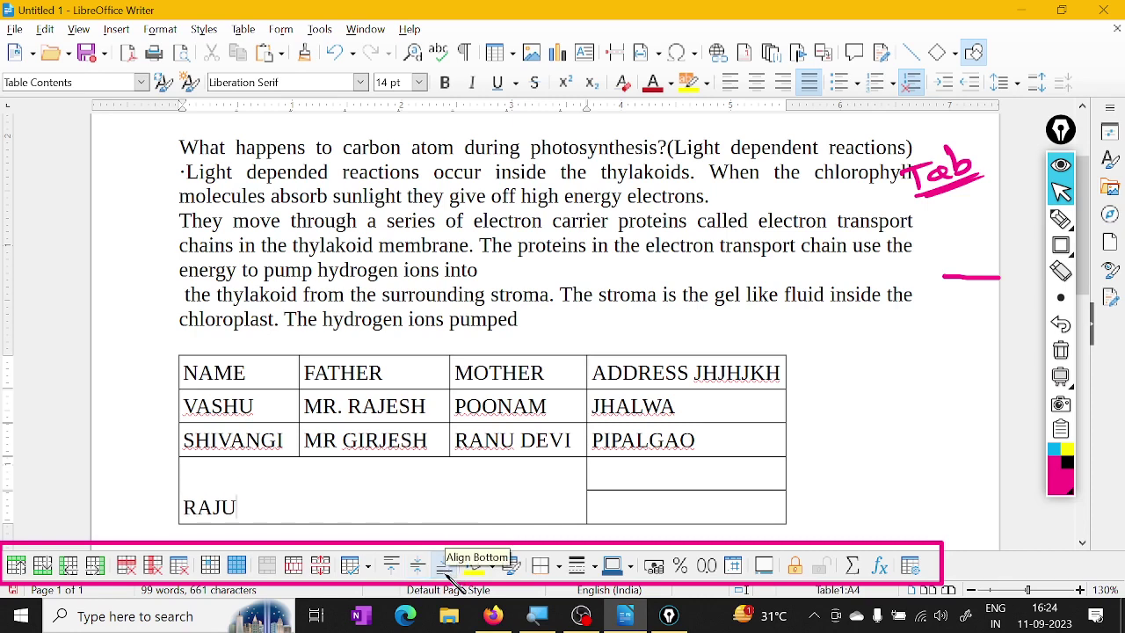
left_click(393, 566)
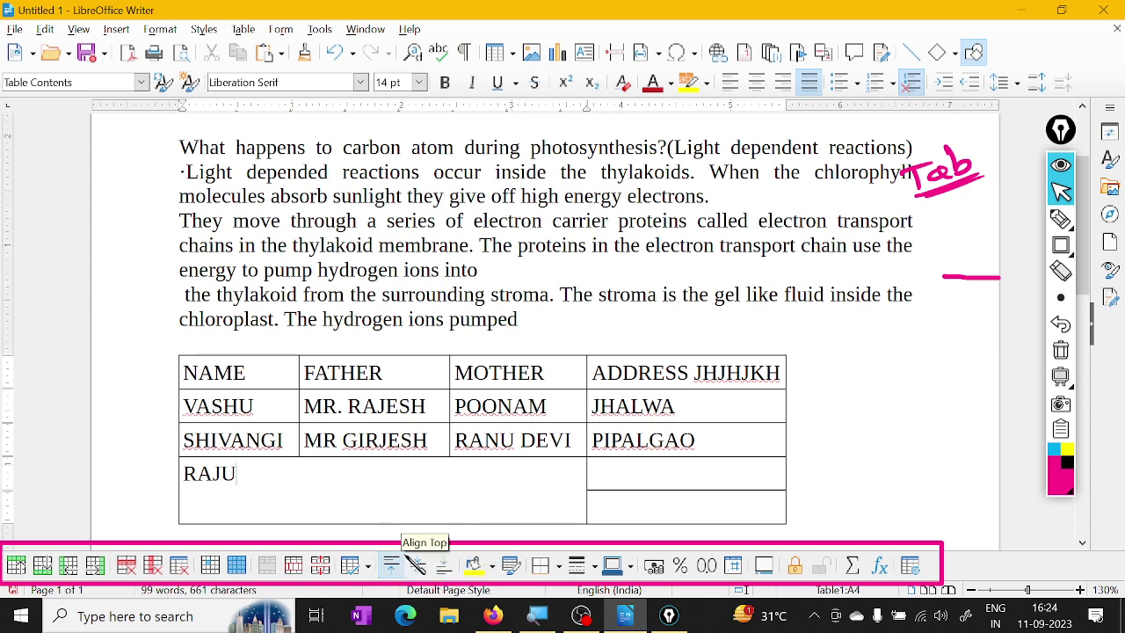
left_click(423, 566)
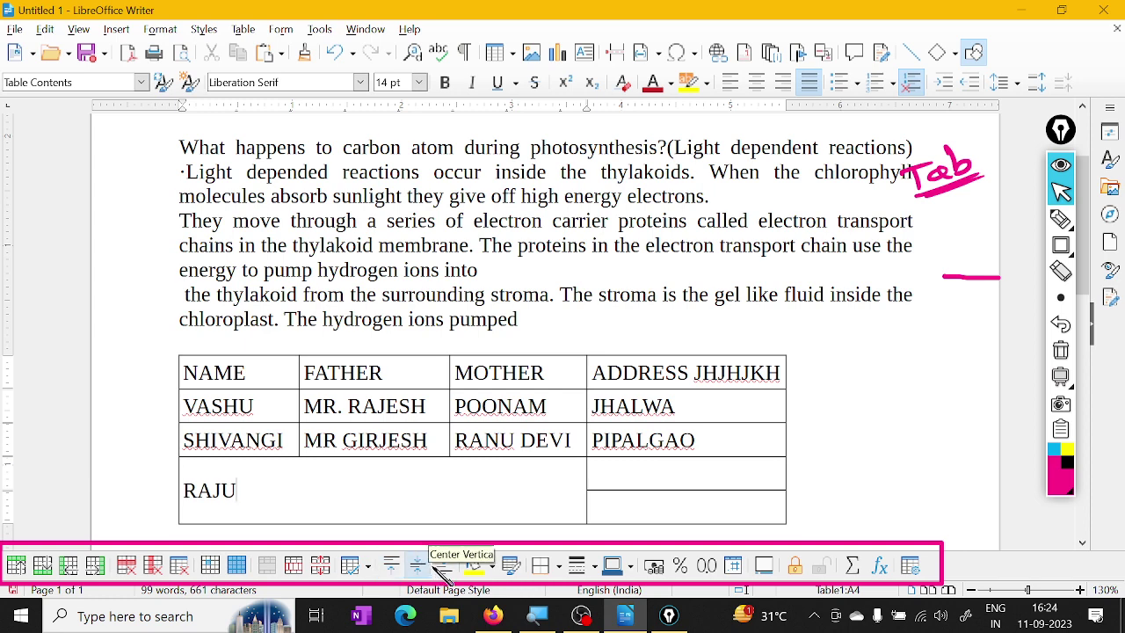
left_click(443, 566)
left_click(397, 563)
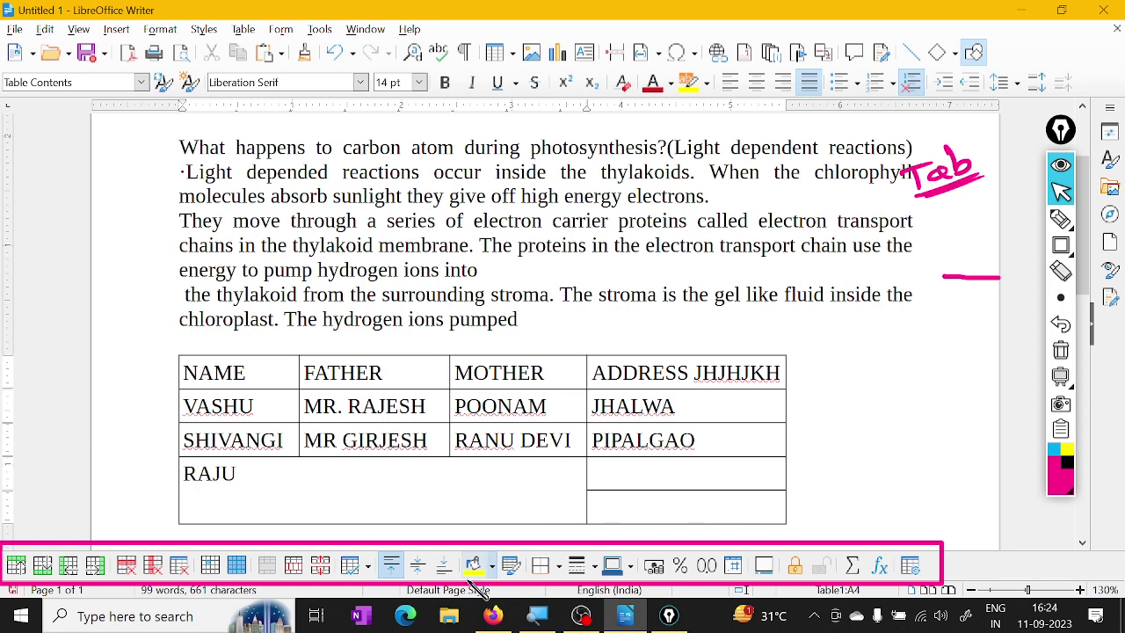
Shade the RAJU cell yellow-gold, the cell under PIPALGAO light orange, and the bottom-right cell light green
left_click(492, 565)
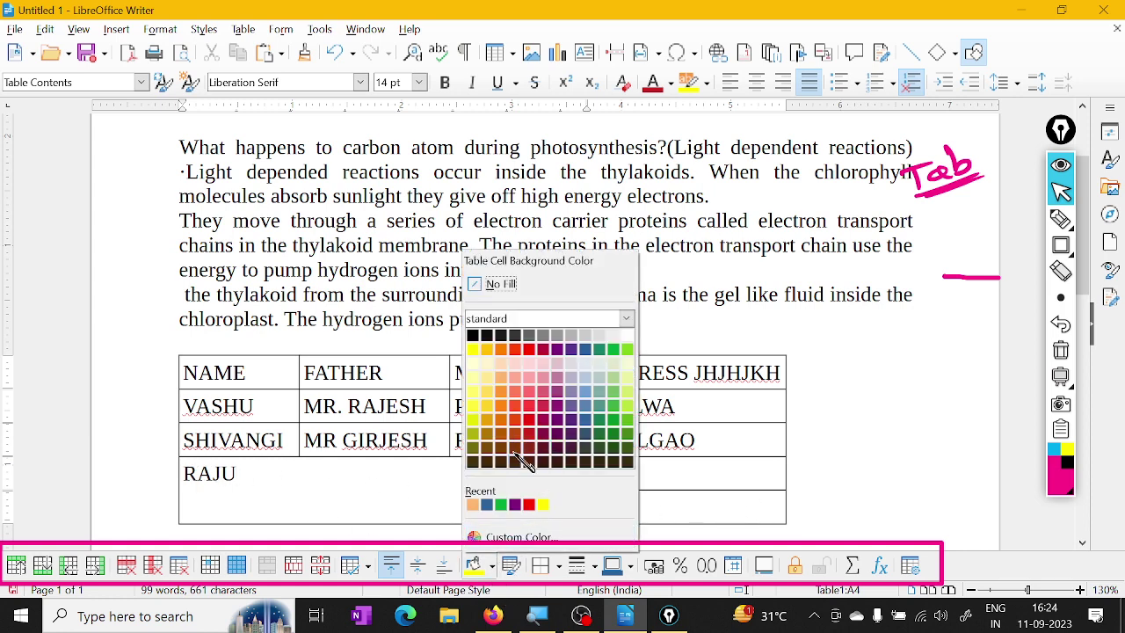
left_click(488, 407)
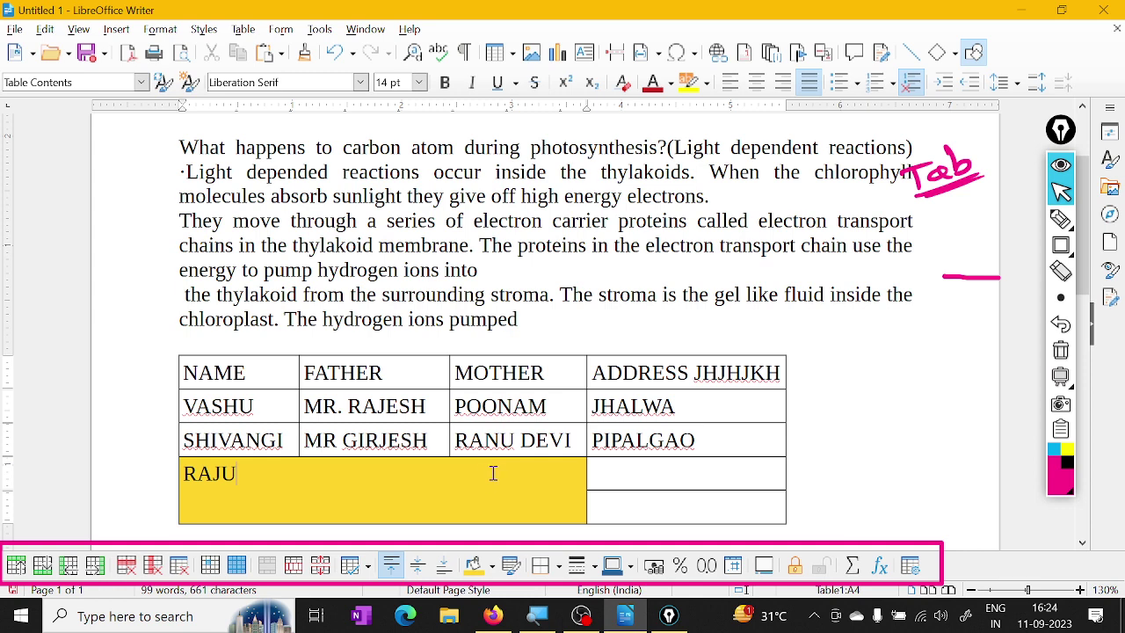
left_click(597, 479)
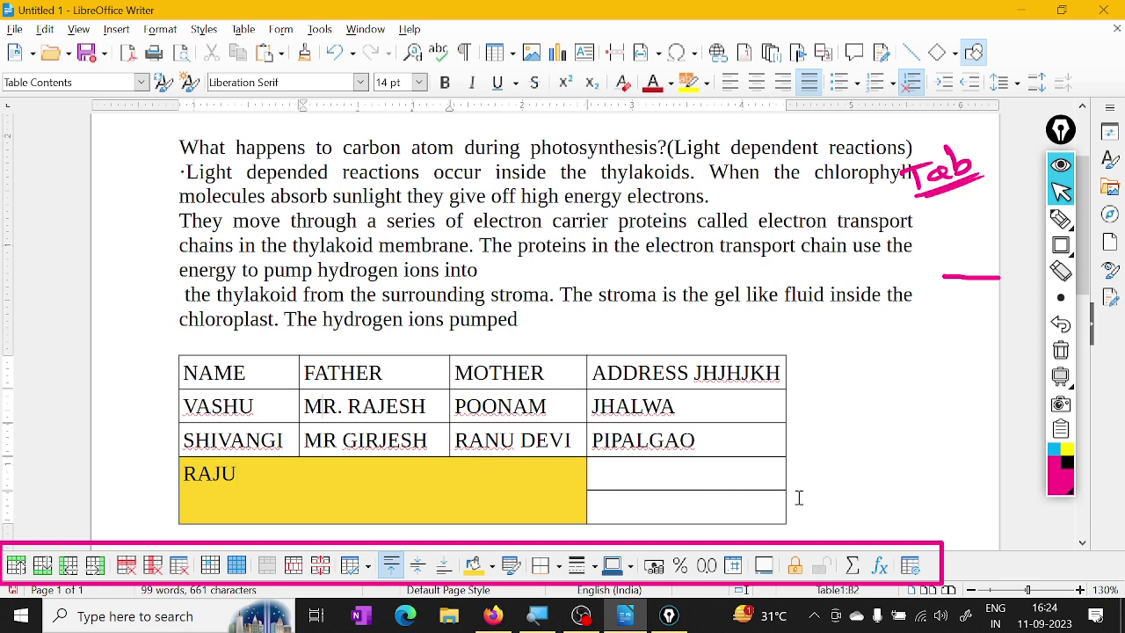
left_click(680, 484)
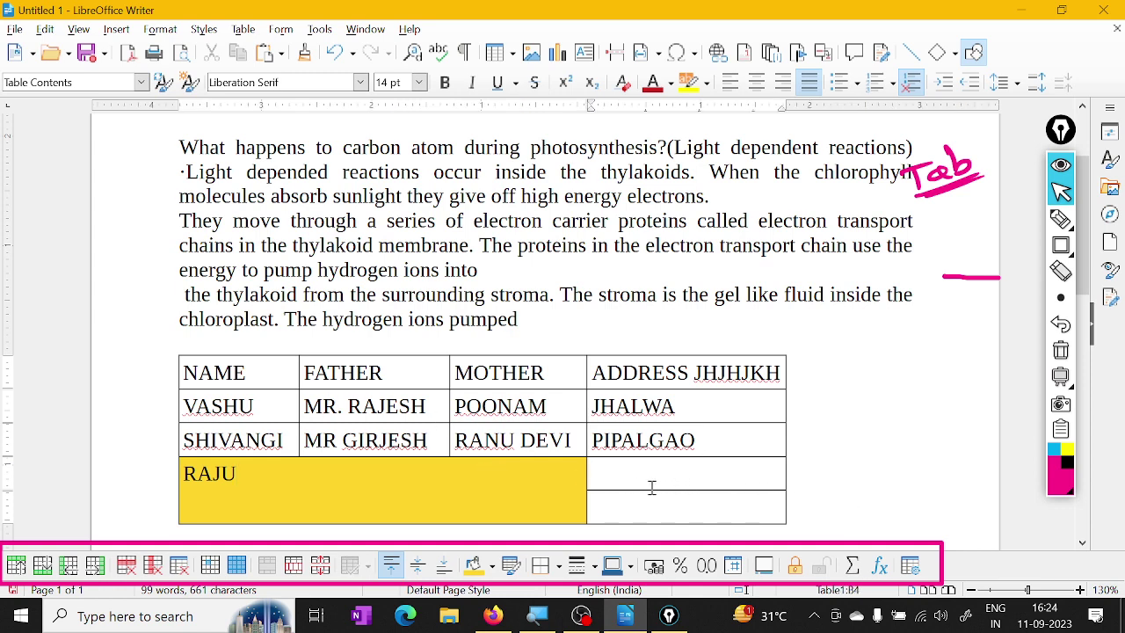
left_click(491, 566)
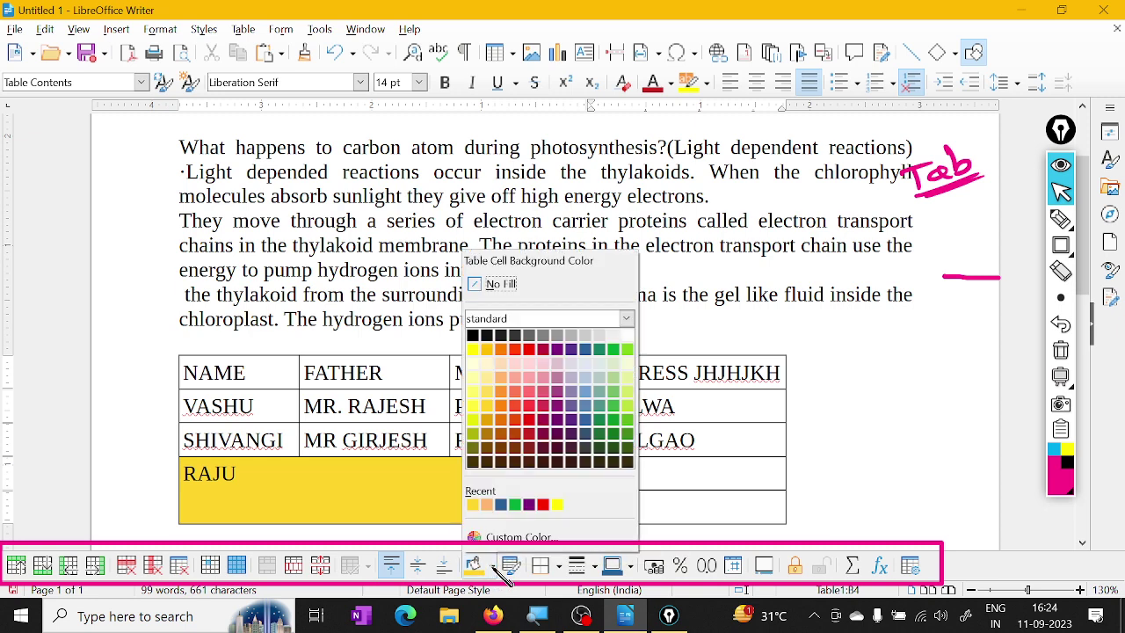
left_click(500, 406)
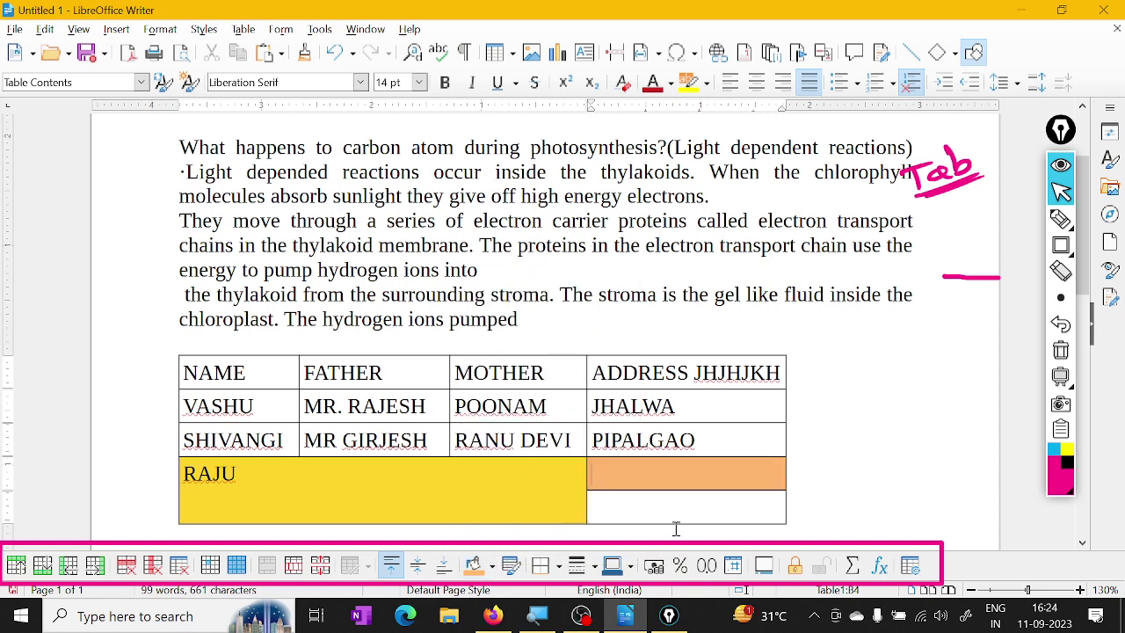
left_click(679, 514)
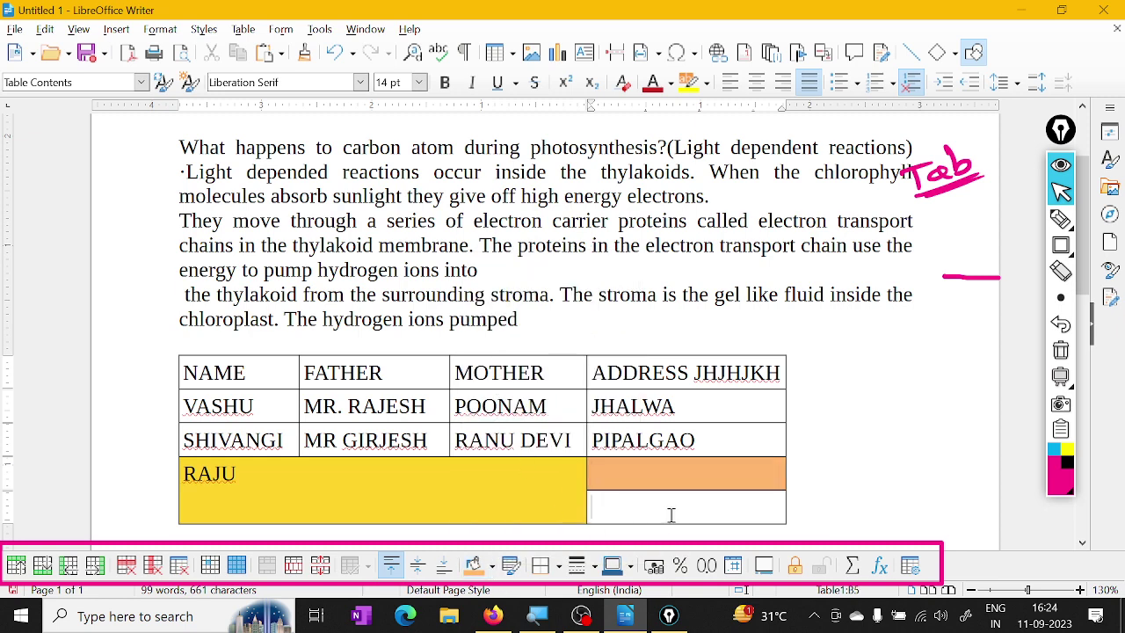
left_click(494, 565)
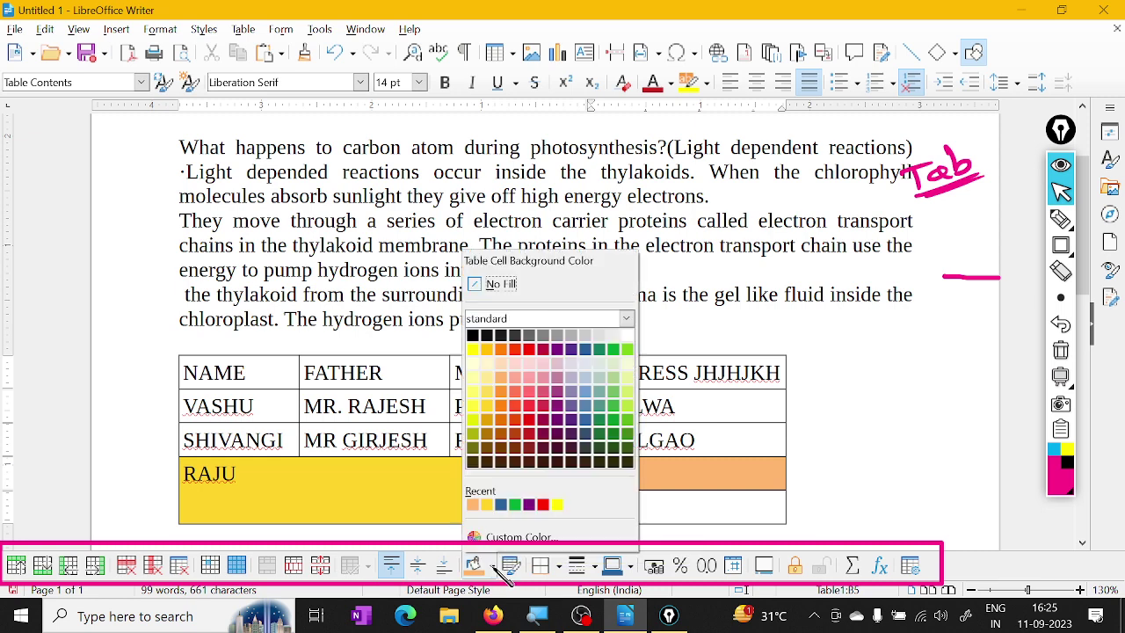
left_click(617, 416)
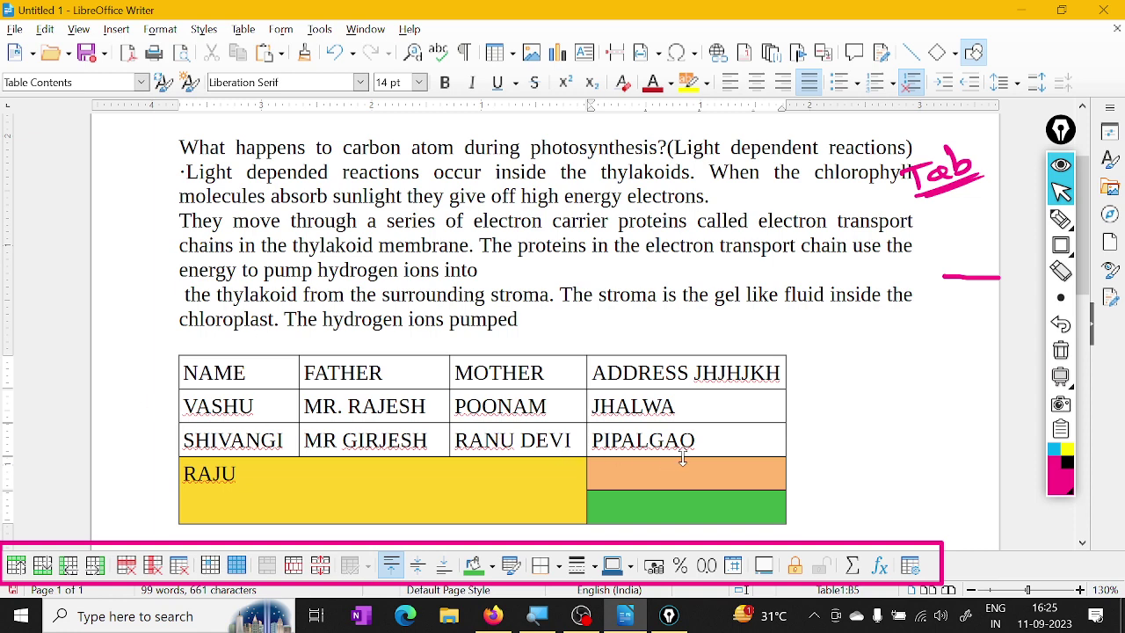
Open the table's AutoFormat styles dialog
scroll(682, 457, "down", 3)
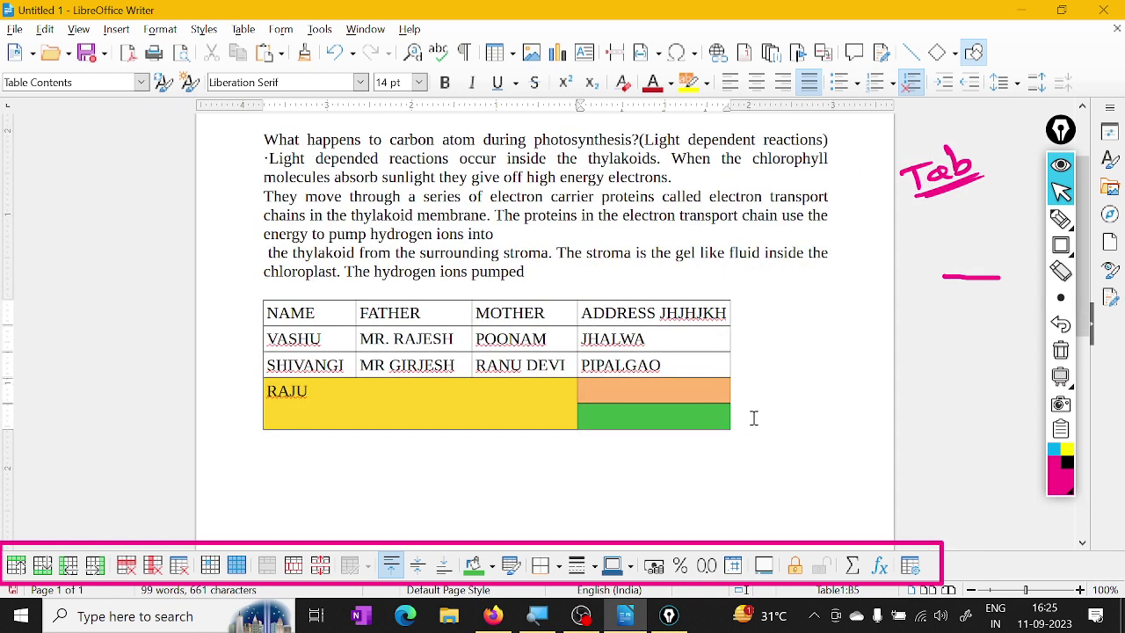
scroll(740, 436, "up", 1)
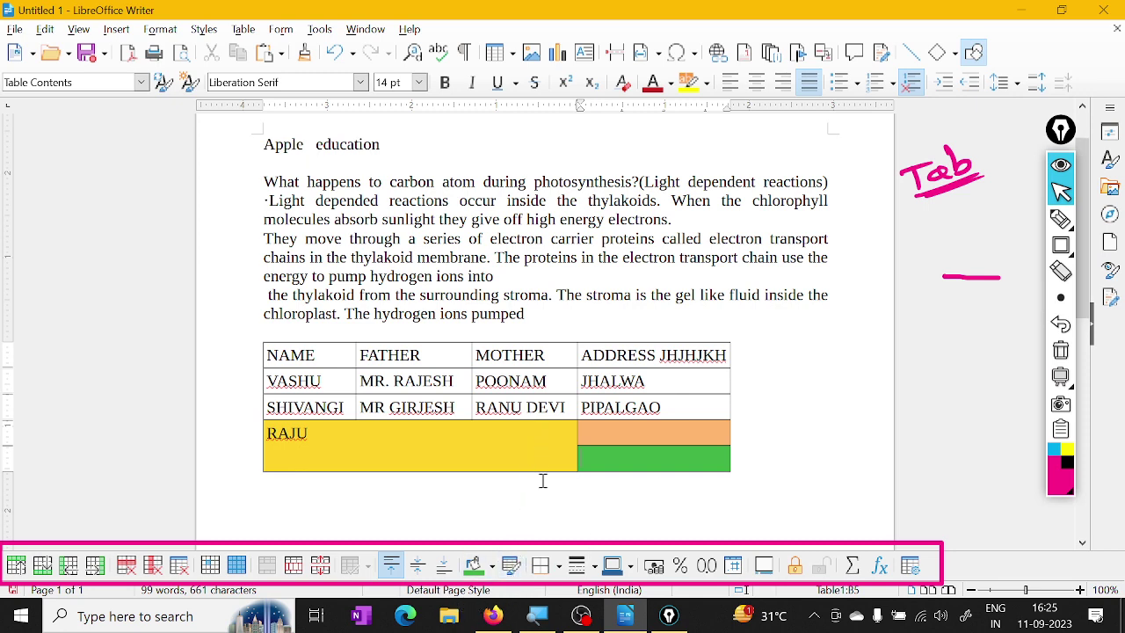
left_click(513, 565)
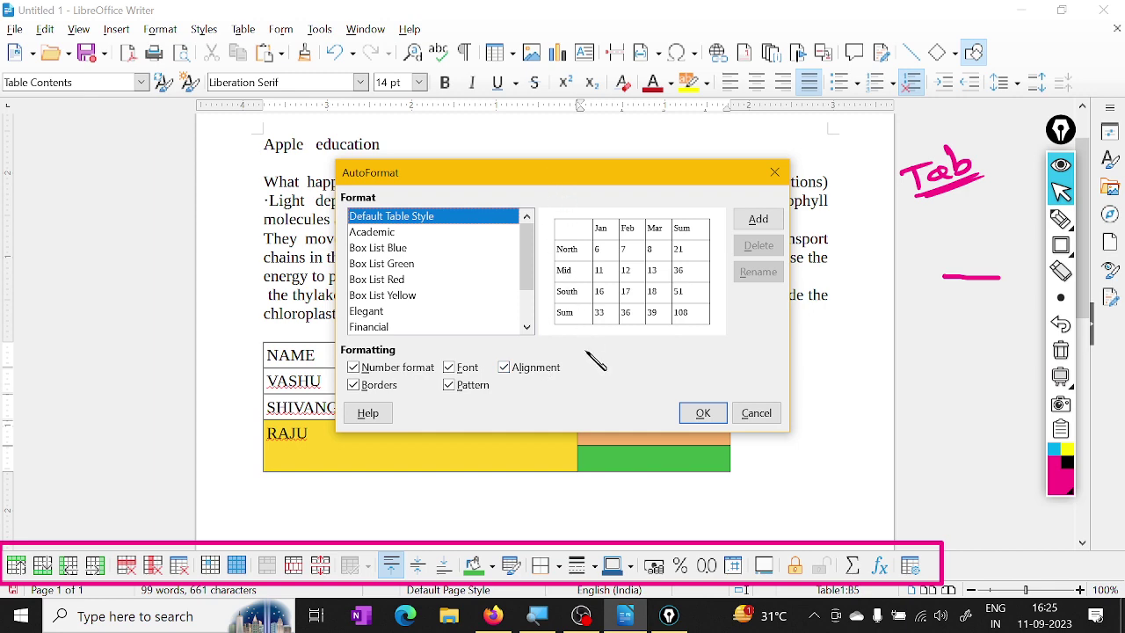
Choose Box List Blue in the AutoFormat dialog and confirm, giving the table a dark blue header
left_click_drag(560, 176, 538, 183)
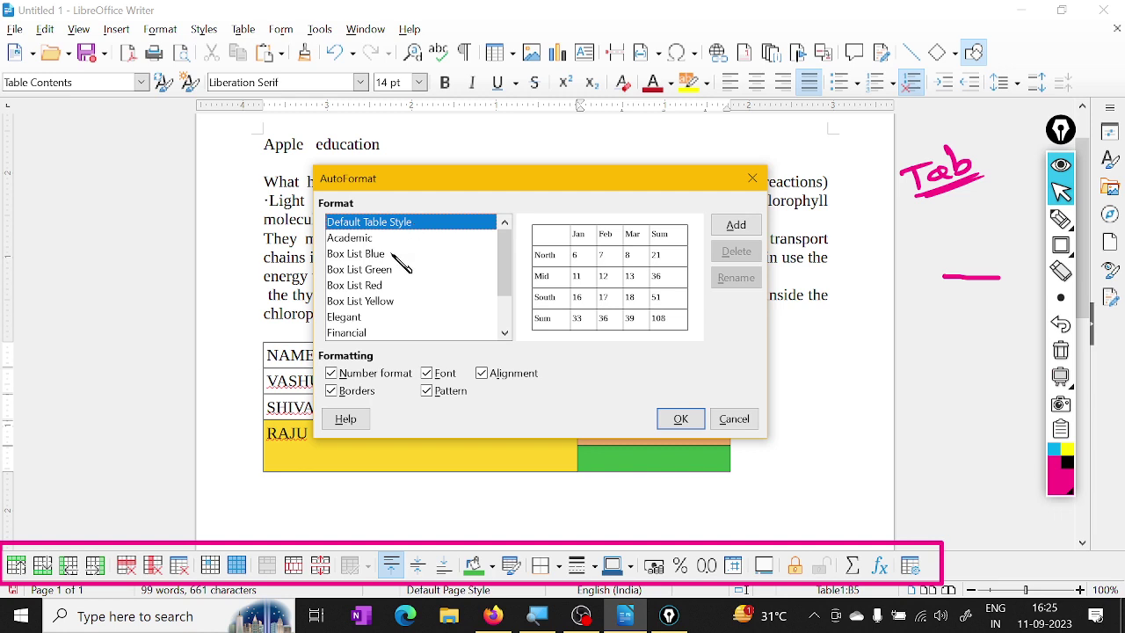
left_click(395, 255)
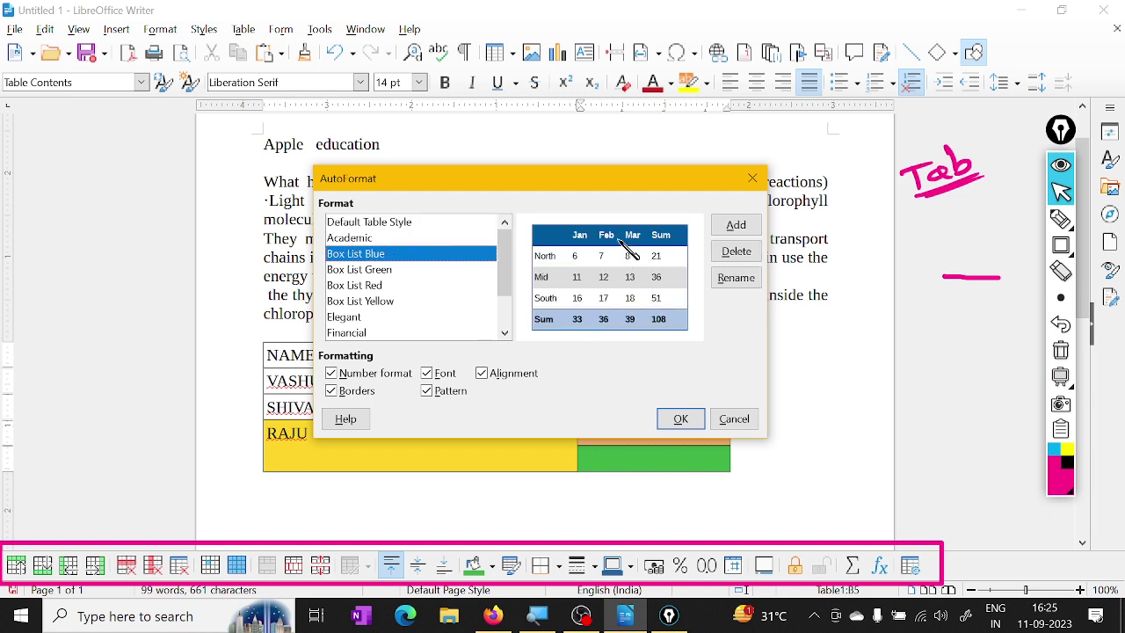
left_click(687, 418)
left_click(691, 421)
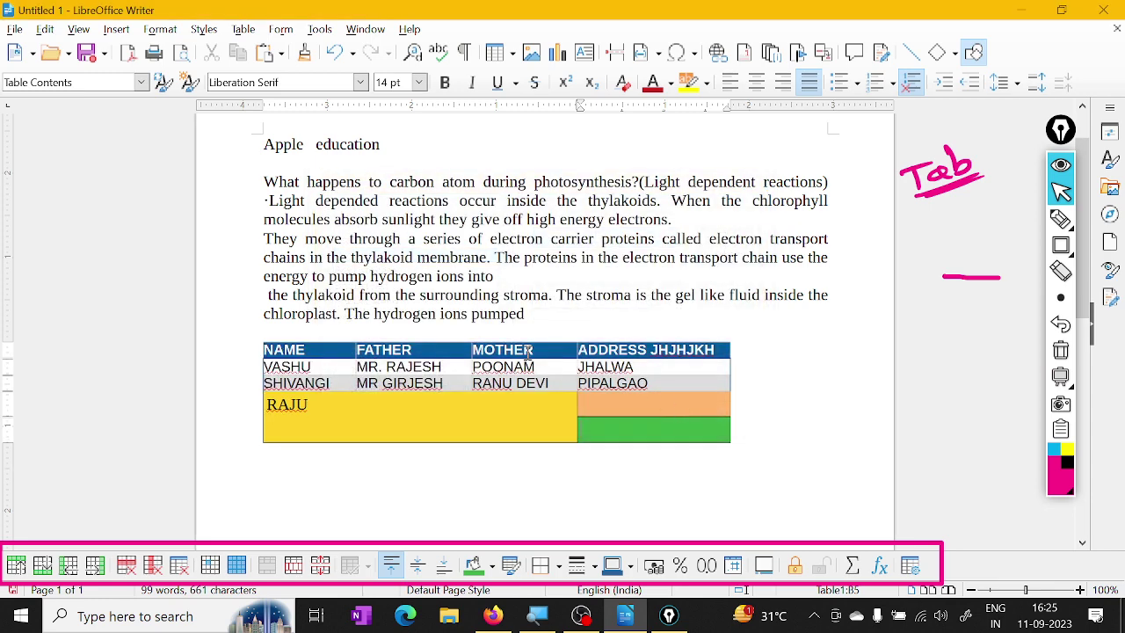
scroll(650, 378, "down", 1)
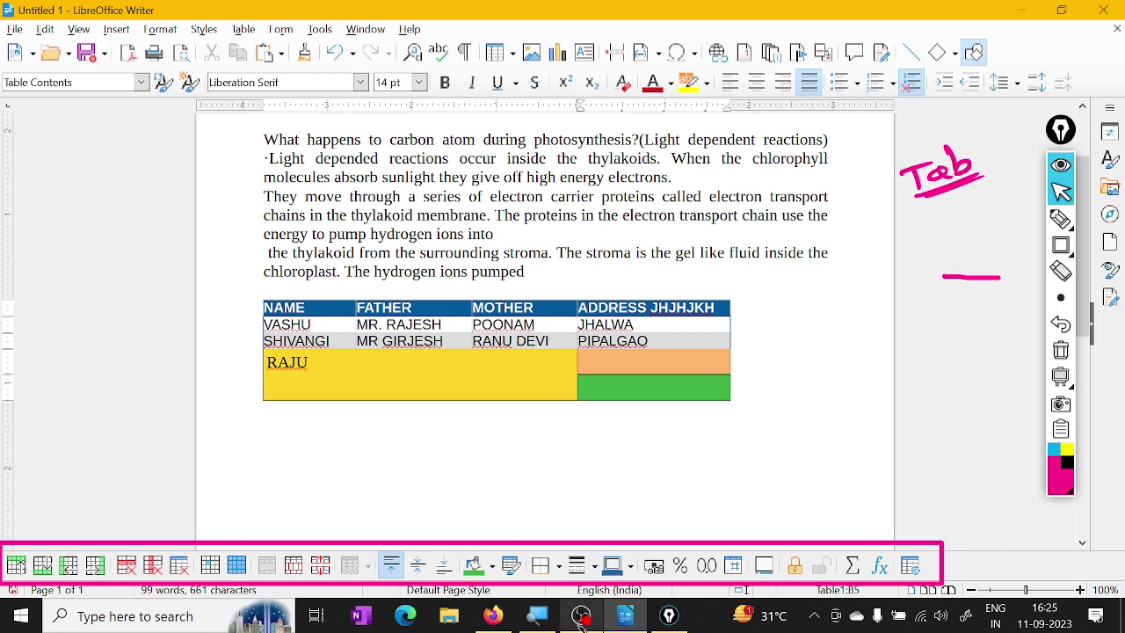
Apply the Box List Red autoformat style to the table
left_click(511, 565)
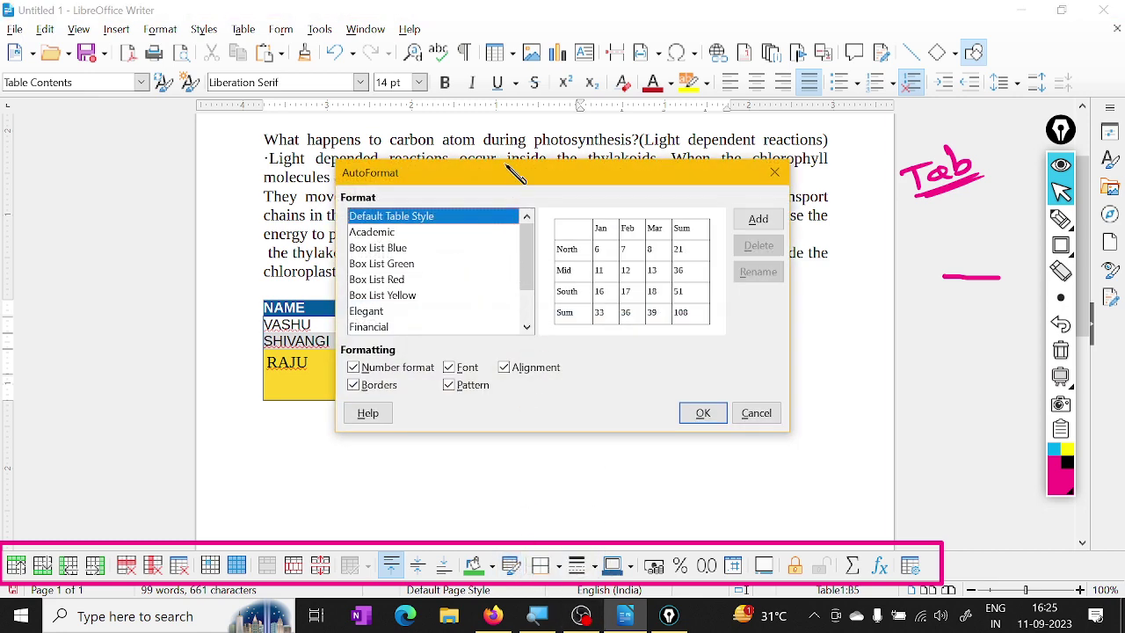
left_click(392, 280)
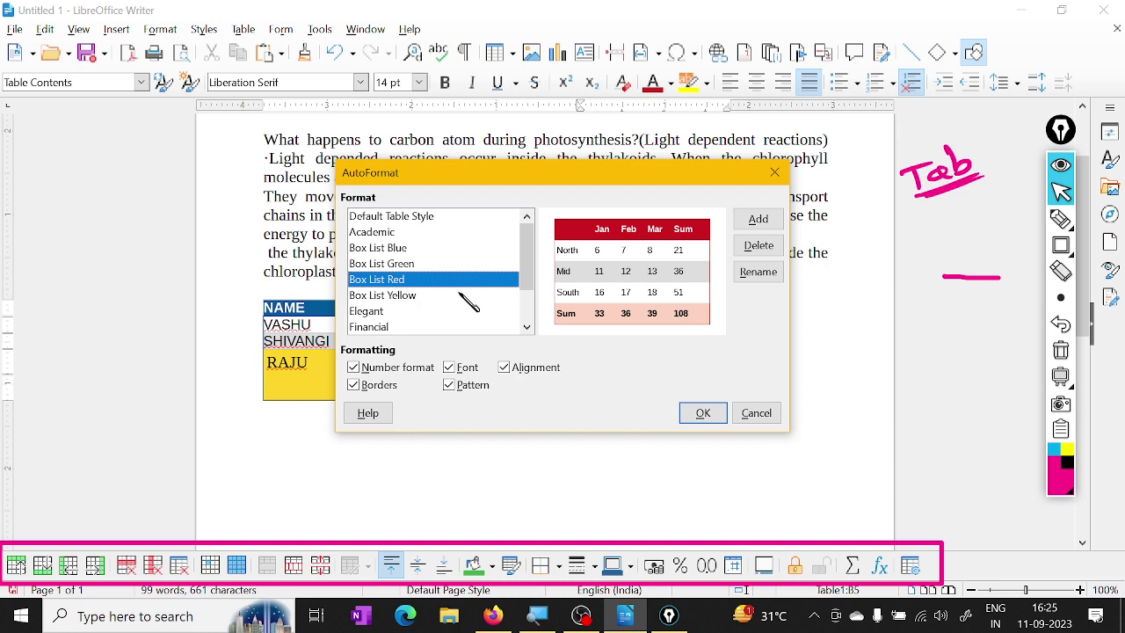
left_click(703, 421)
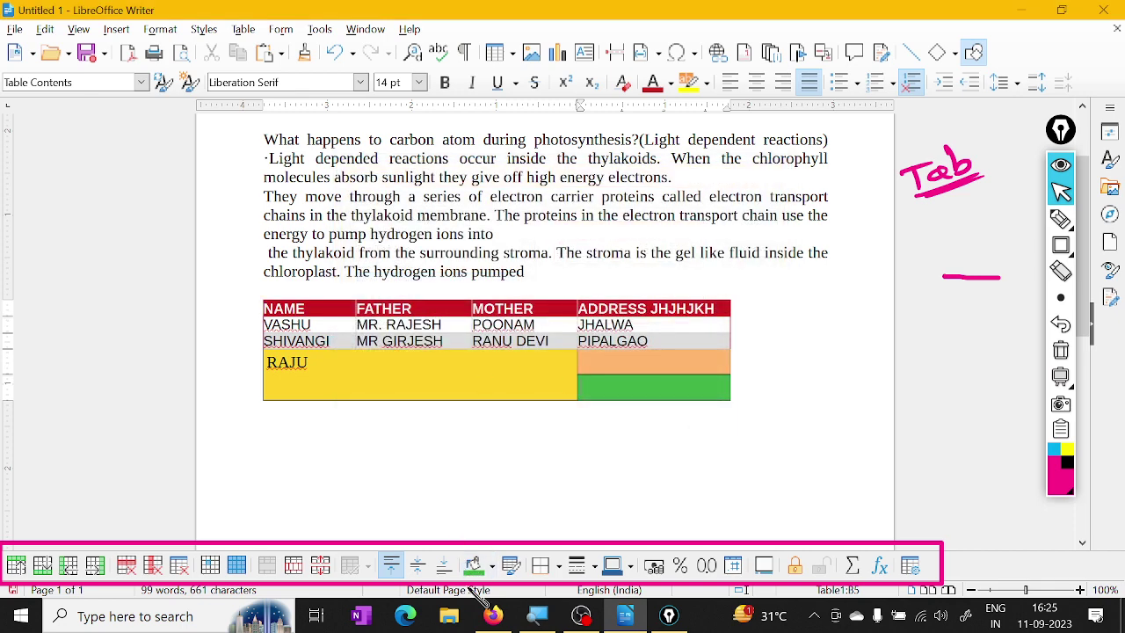
Restyle the table with the Elegant autoformat style instead
left_click(514, 567)
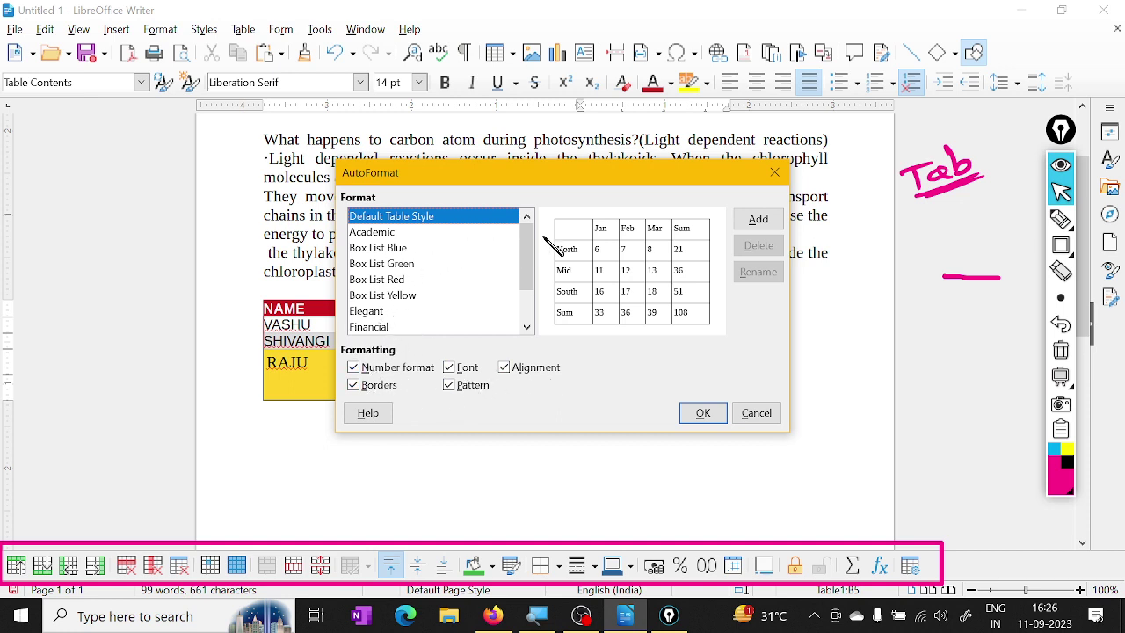
scroll(536, 251, "down", 1)
left_click(390, 255)
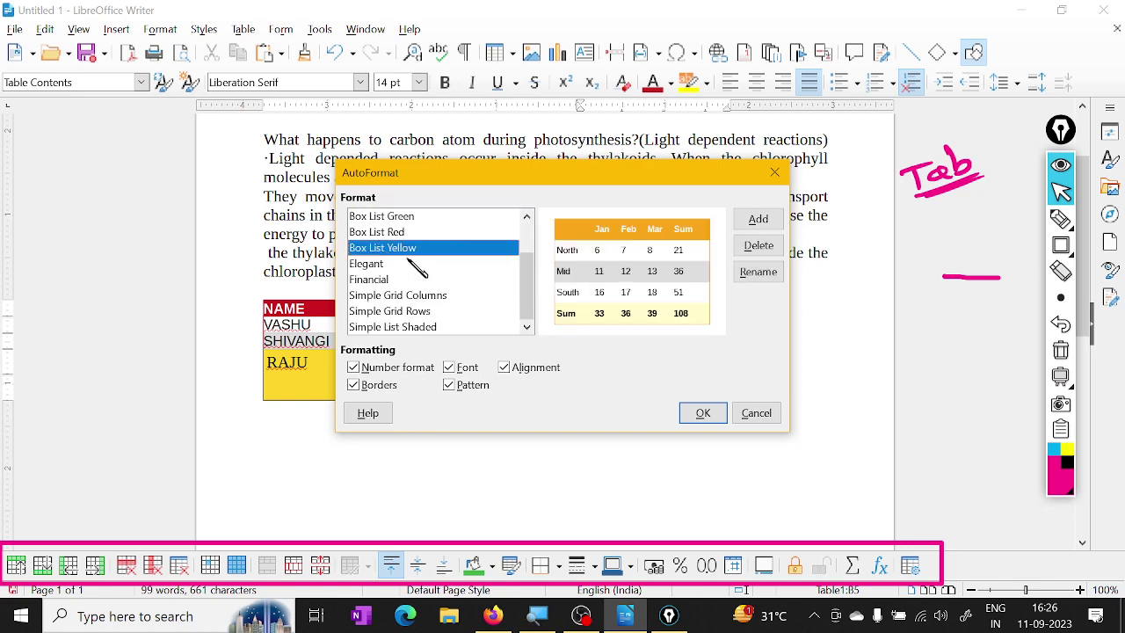
left_click(387, 264)
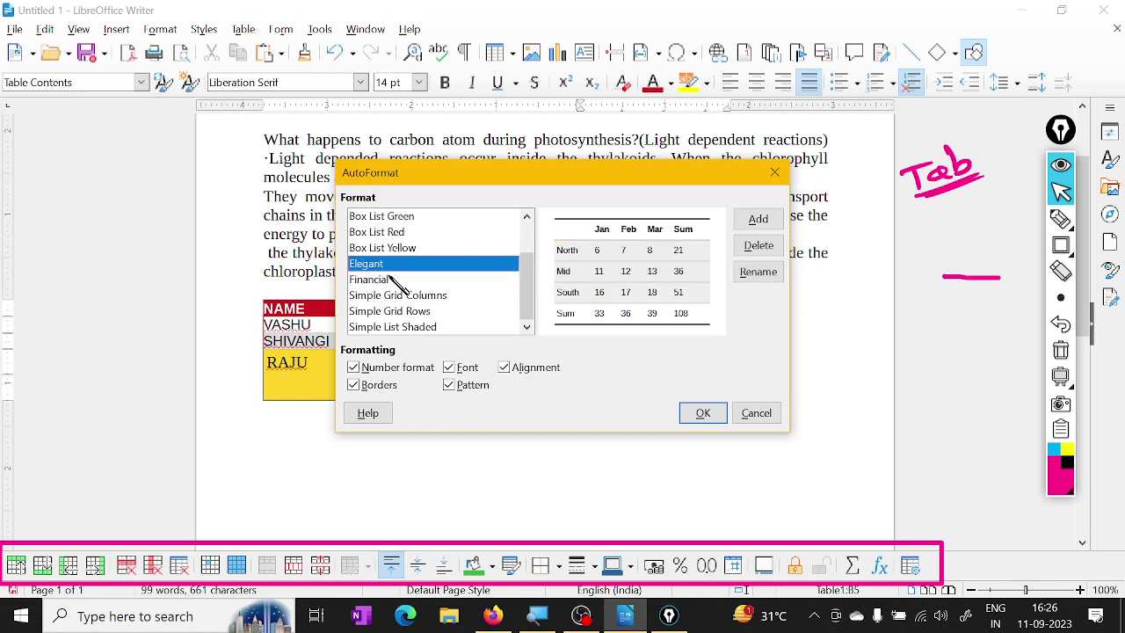
left_click(704, 414)
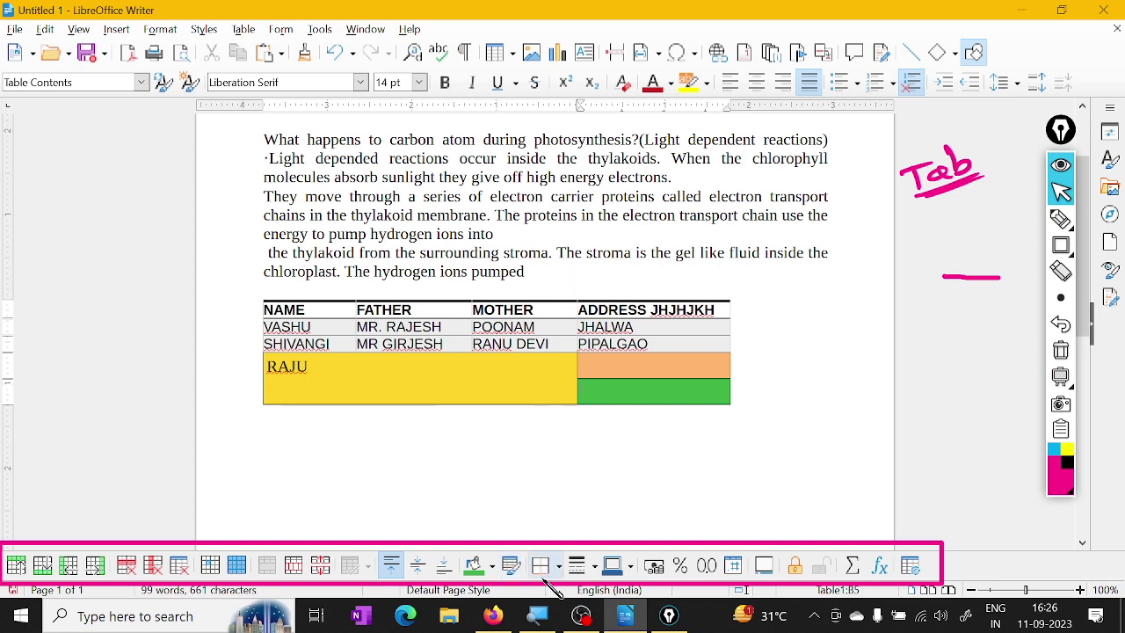
Select the orange cell under PIPALGAO and give its border a new colour and dashed line style
scroll(551, 476, "up", 2)
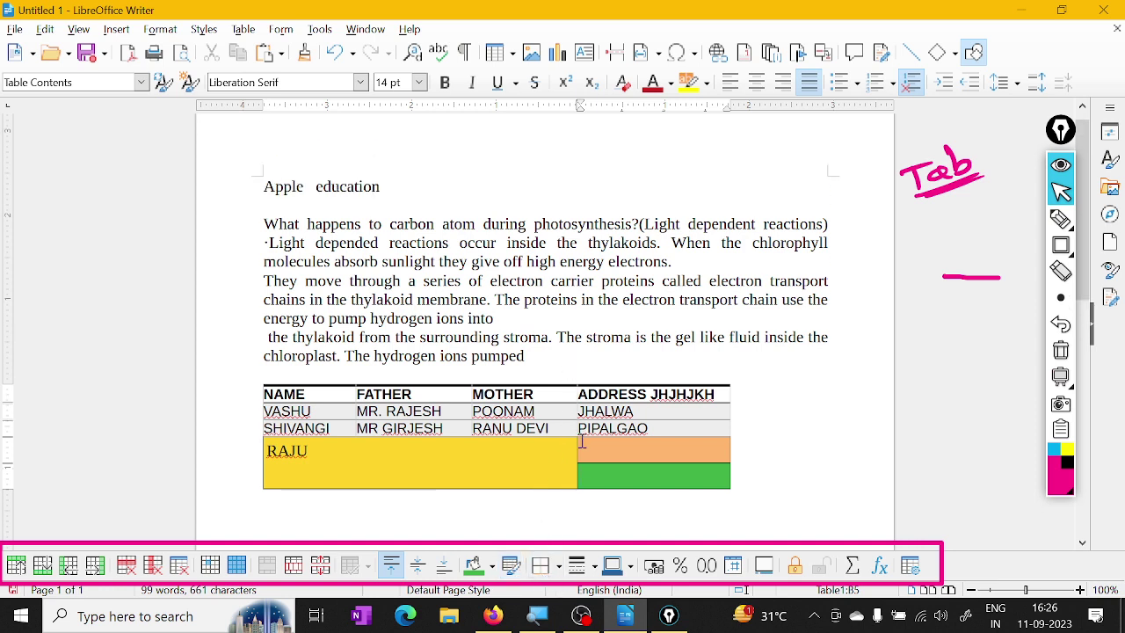
scroll(580, 442, "down", 1)
scroll(573, 475, "up", 1)
left_click(563, 567)
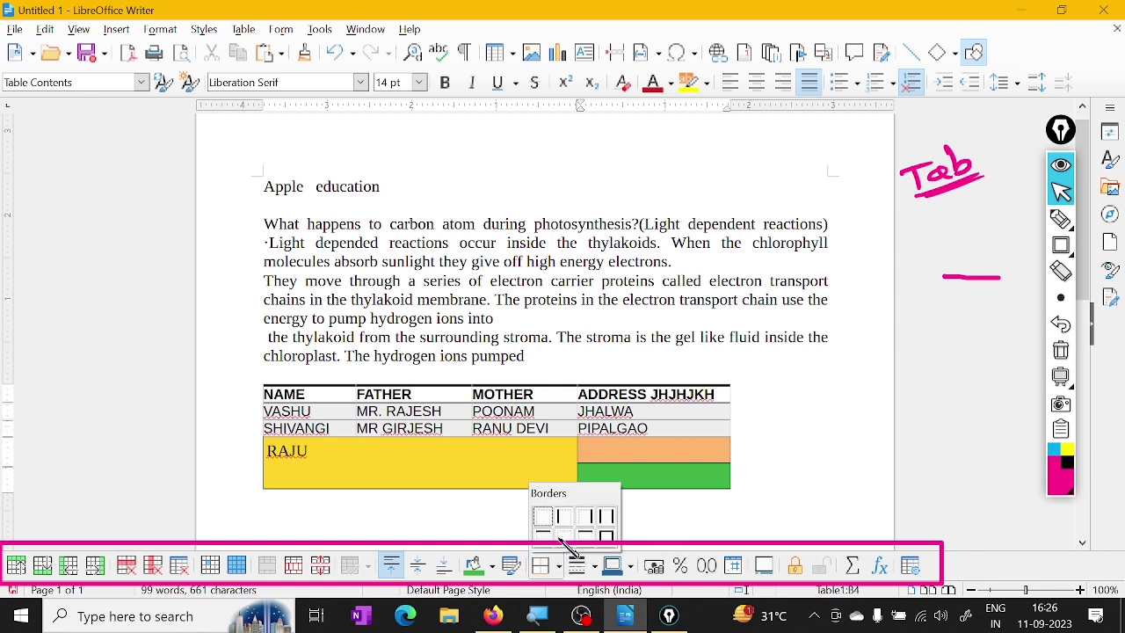
left_click(637, 450)
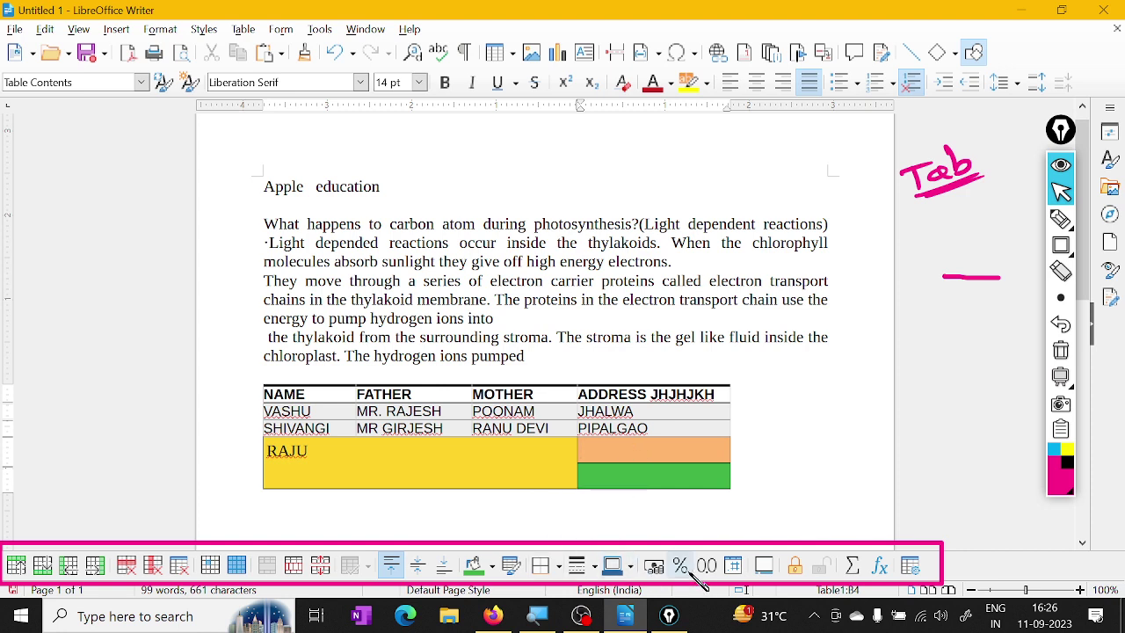
left_click(632, 566)
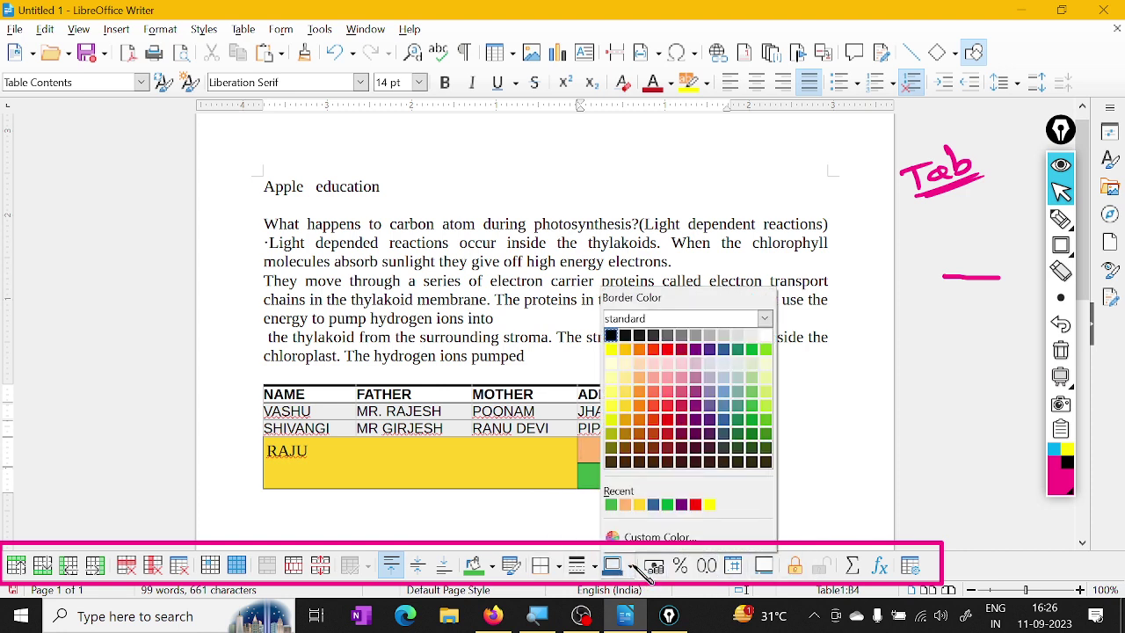
left_click(668, 407)
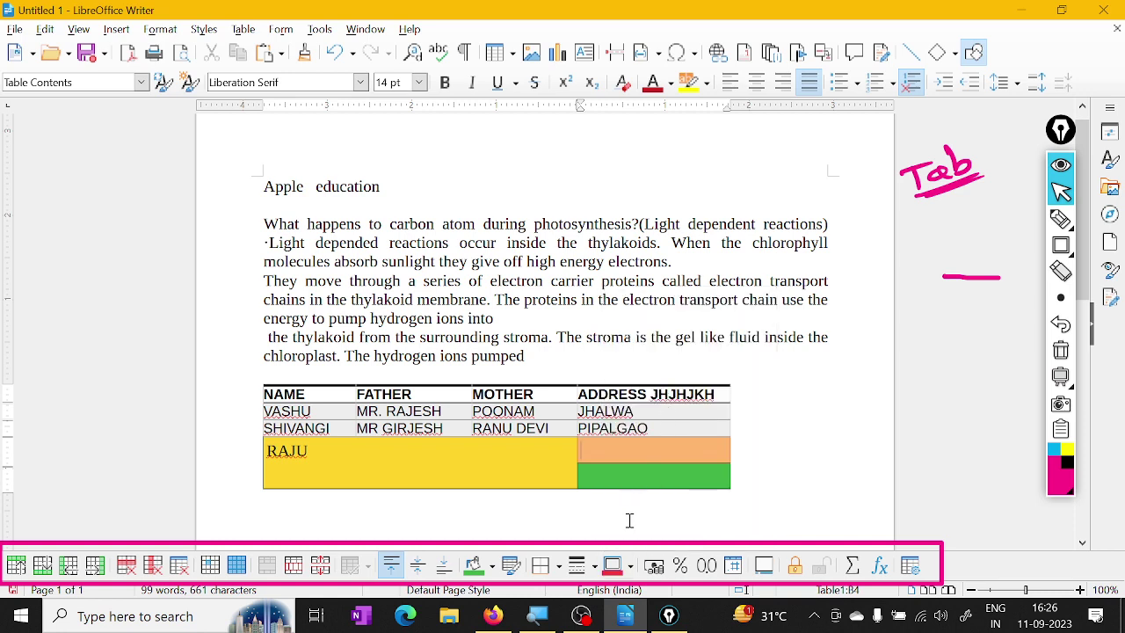
left_click(600, 567)
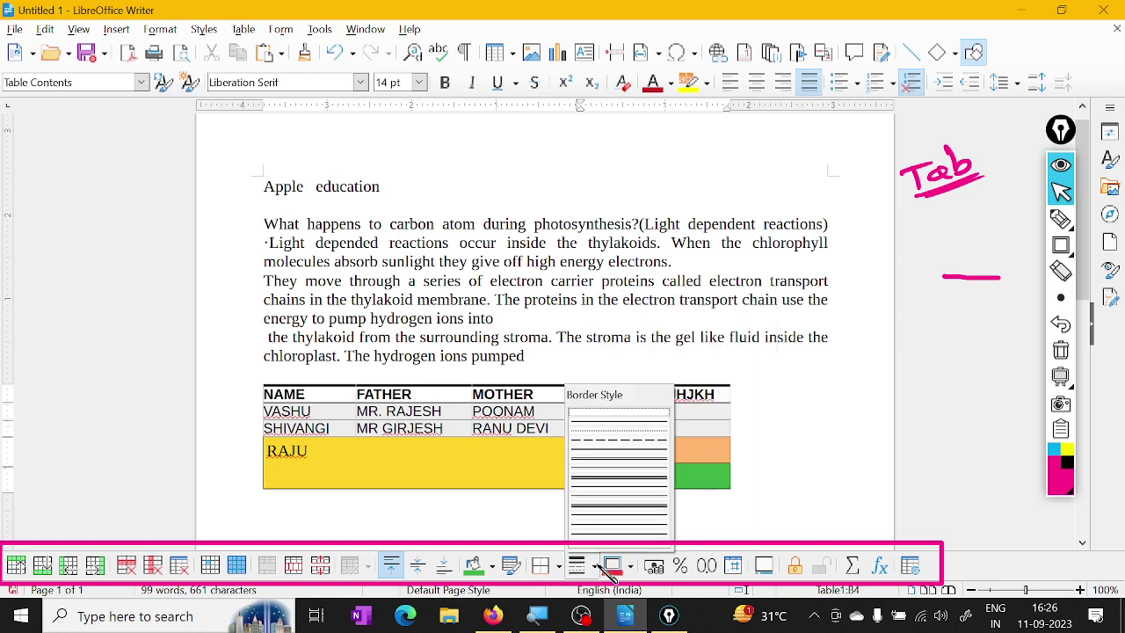
left_click(623, 441)
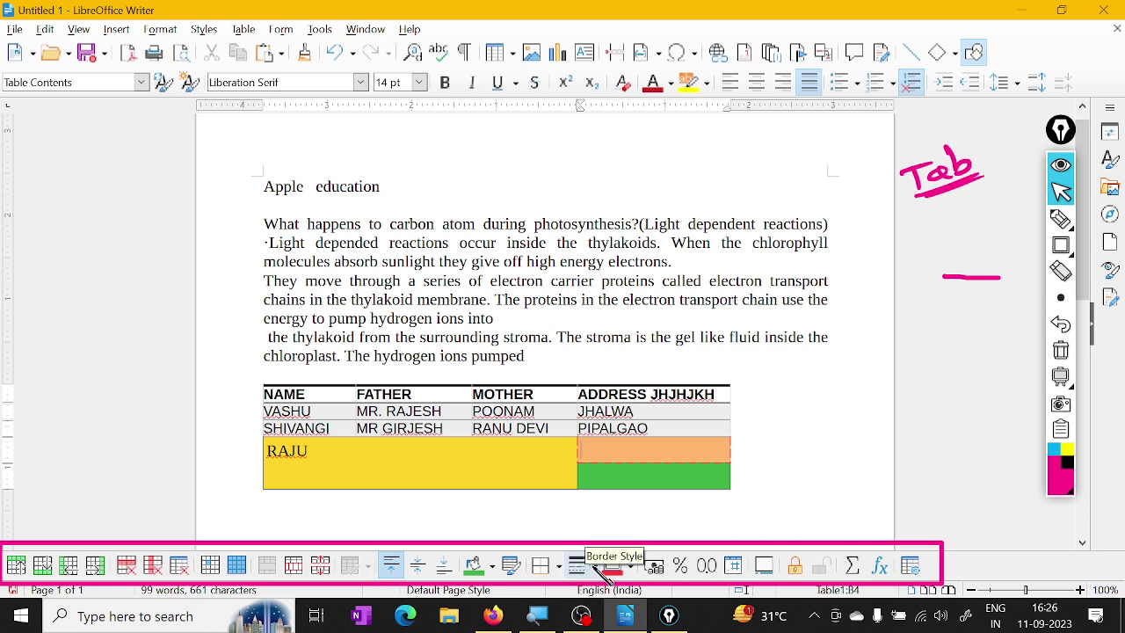
Give the orange cell an outer border in Thin Thick, Large Gap style, coloured purple
left_click(559, 566)
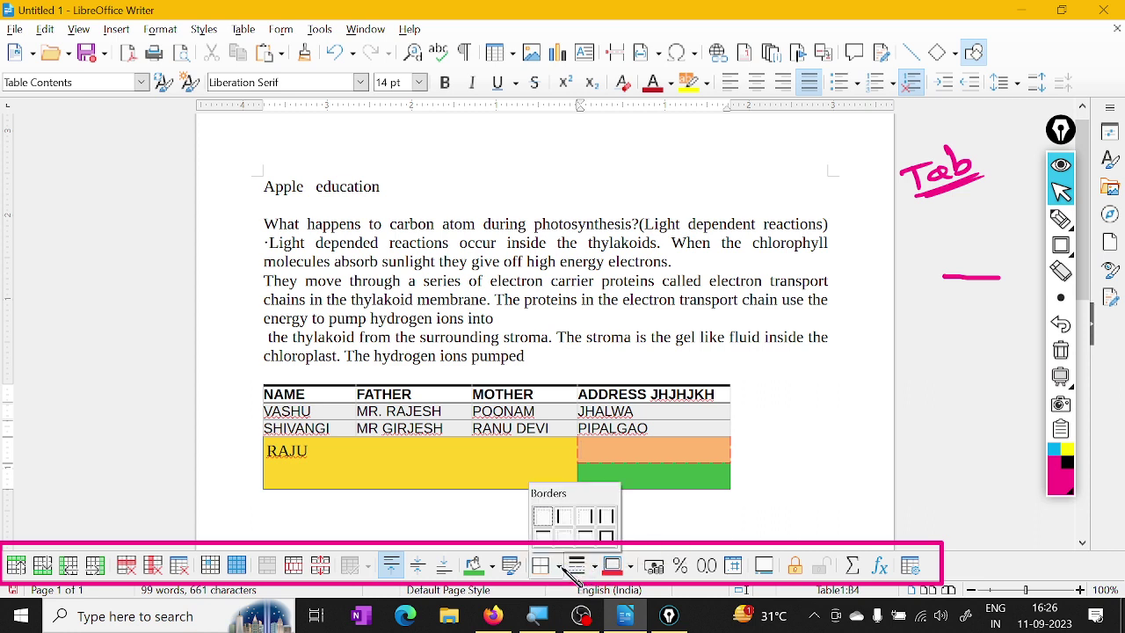
left_click(608, 534)
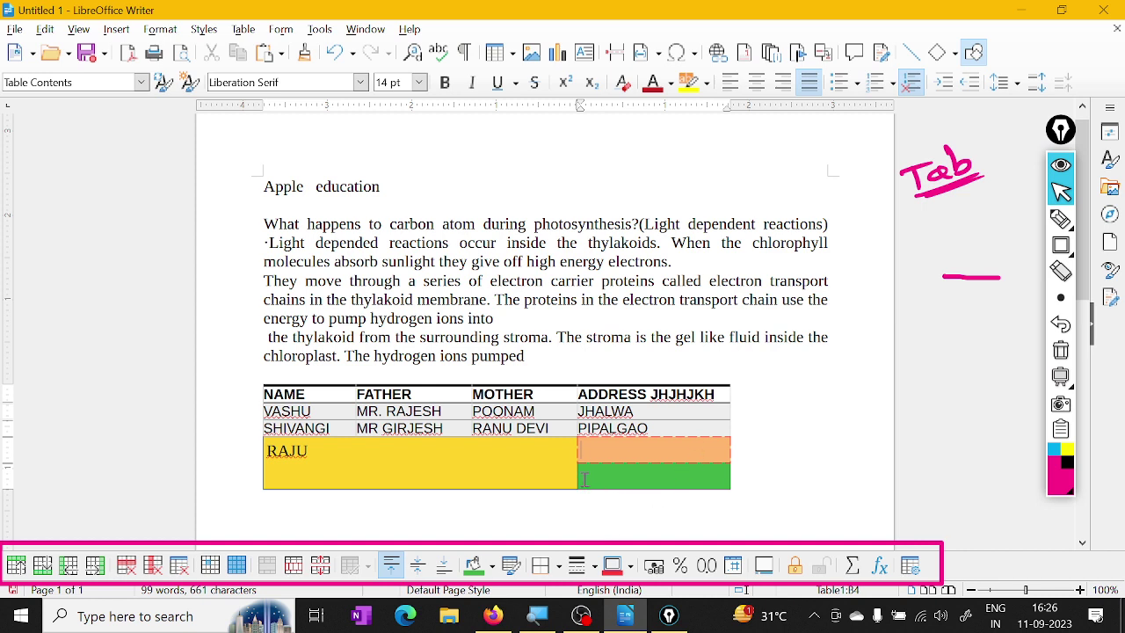
left_click(594, 566)
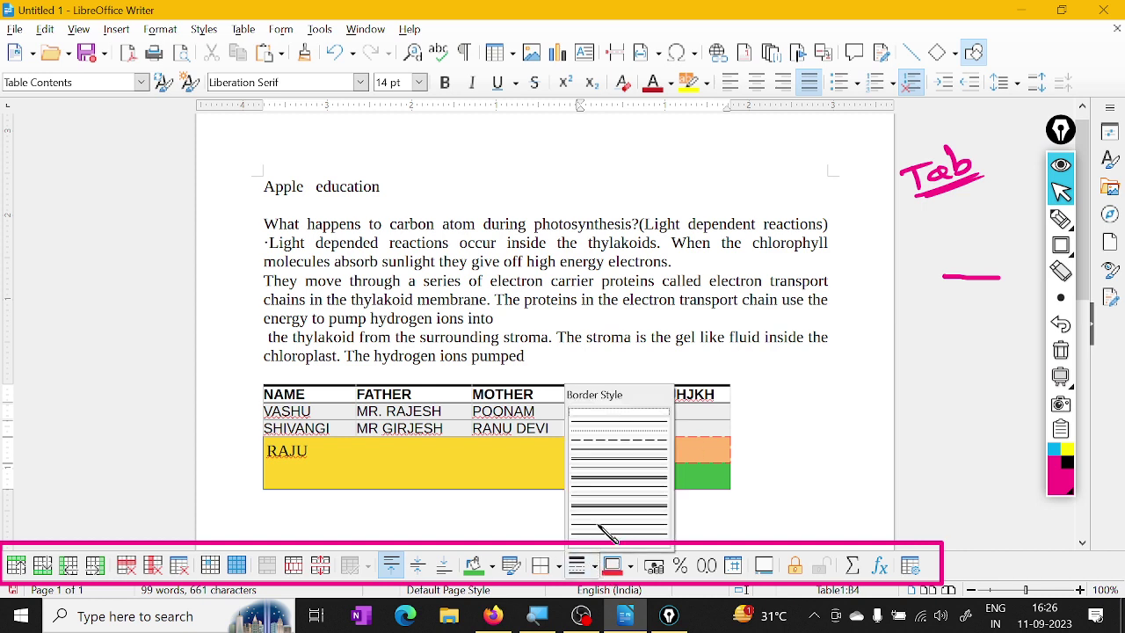
left_click(617, 446)
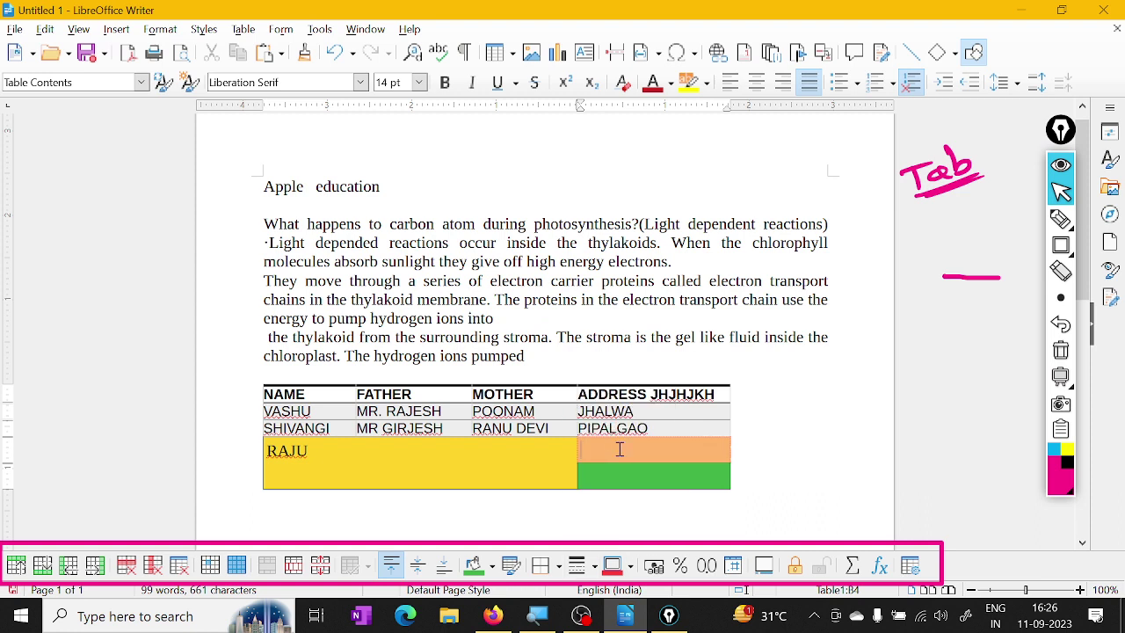
left_click(594, 566)
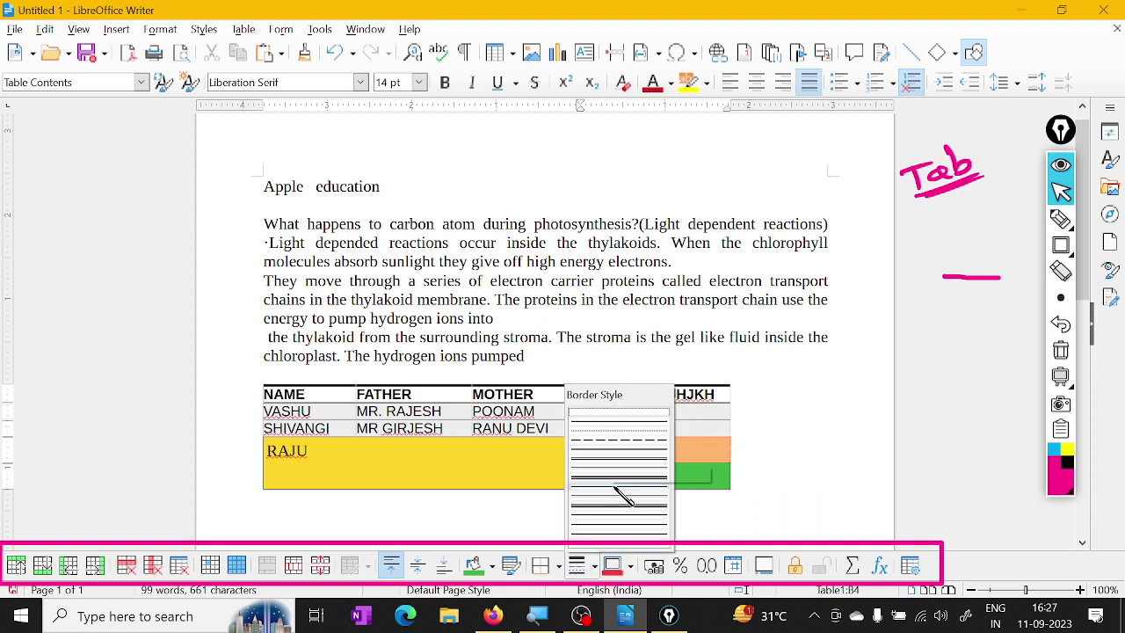
left_click(619, 484)
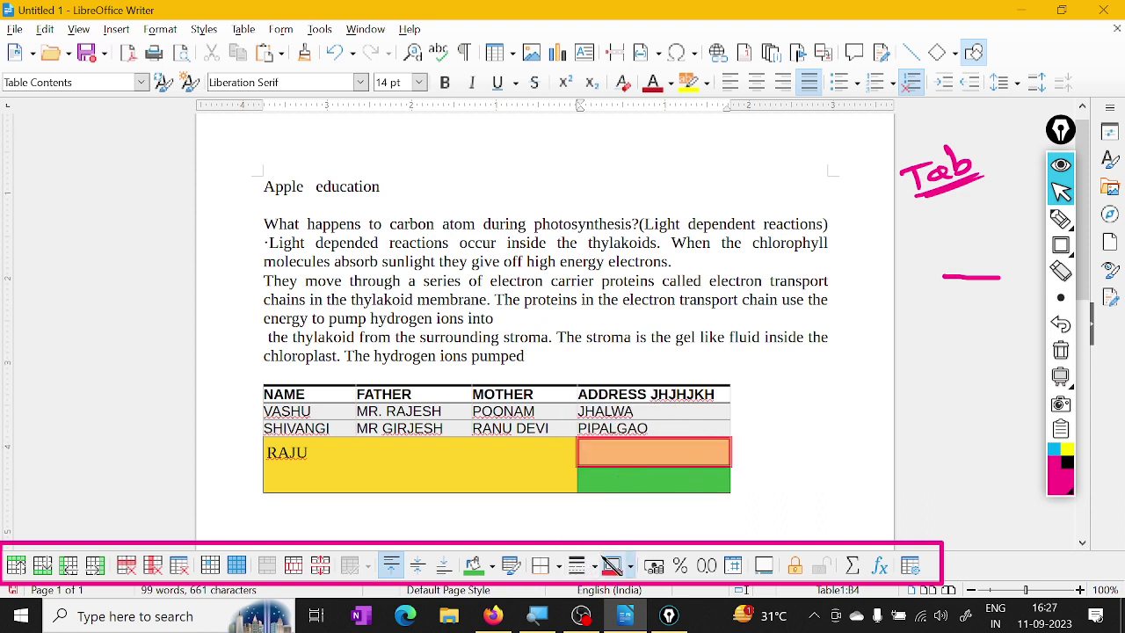
left_click(630, 567)
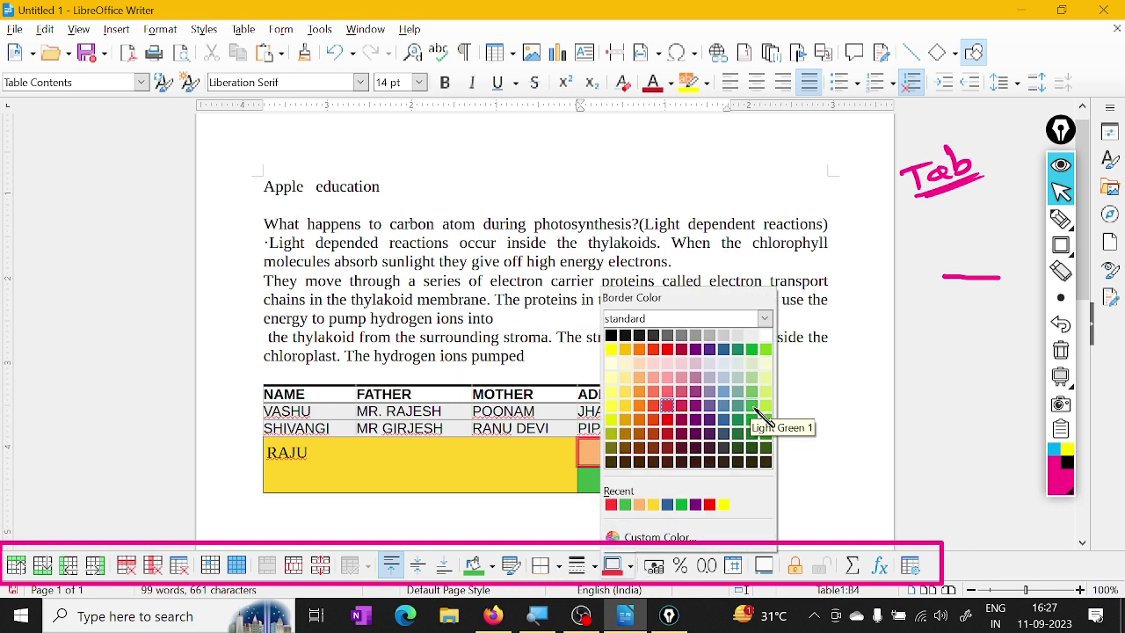
left_click(753, 418)
left_click(630, 567)
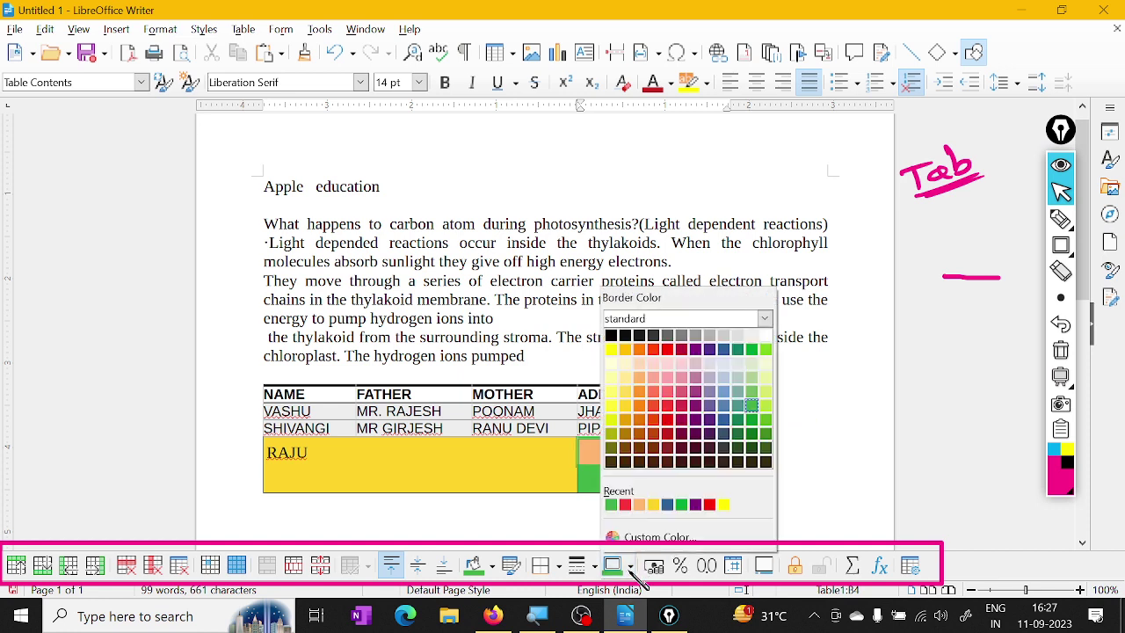
left_click(708, 349)
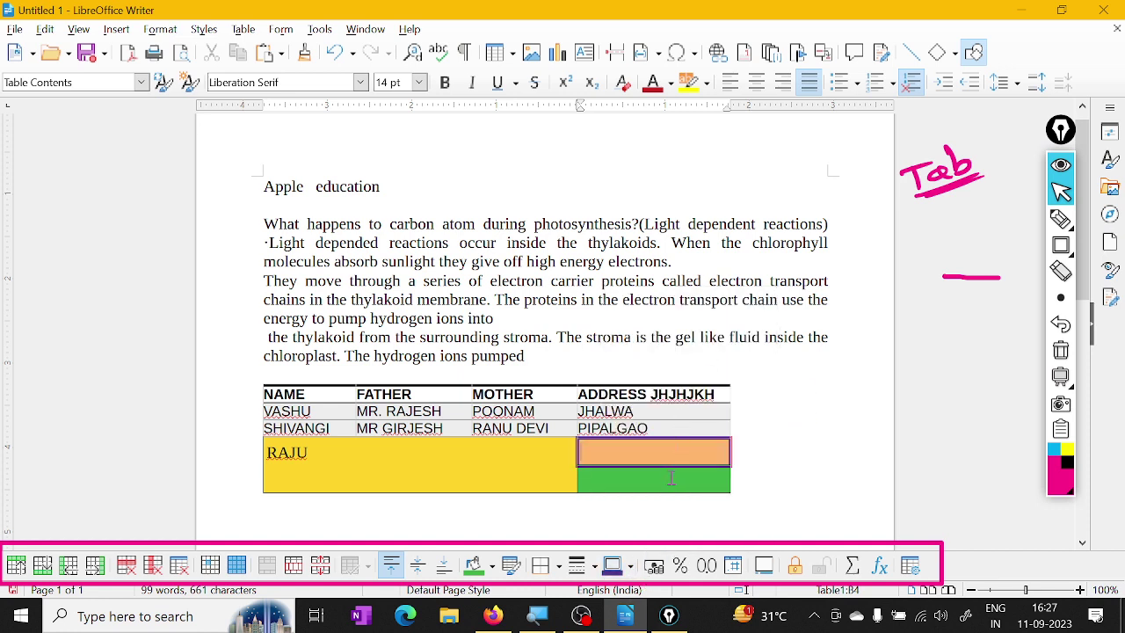
left_click(557, 567)
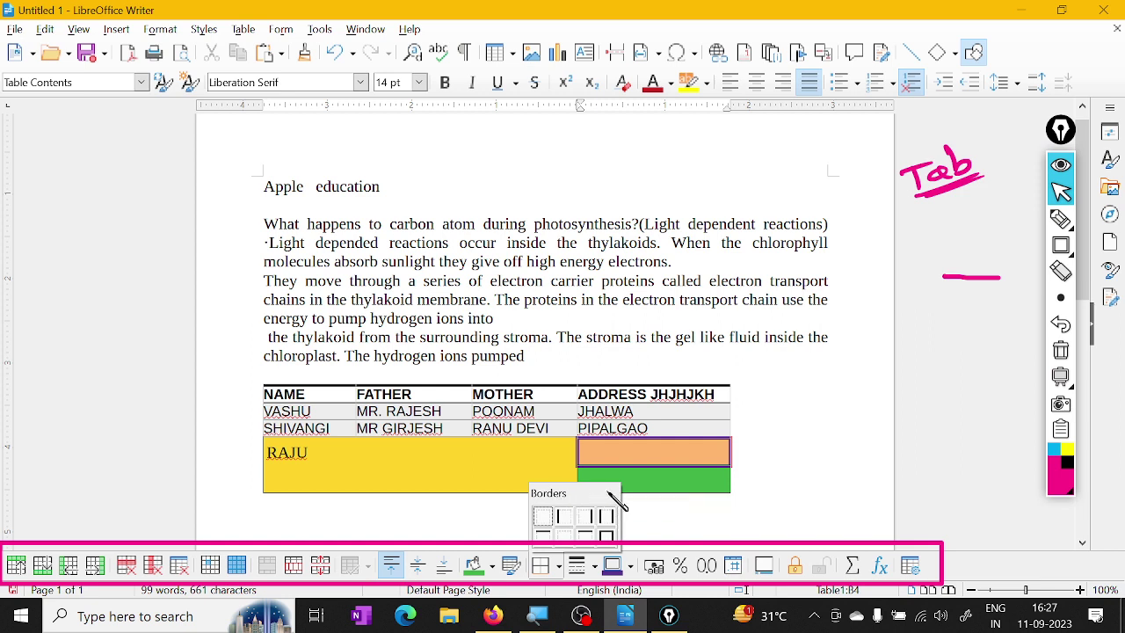
left_click(632, 478)
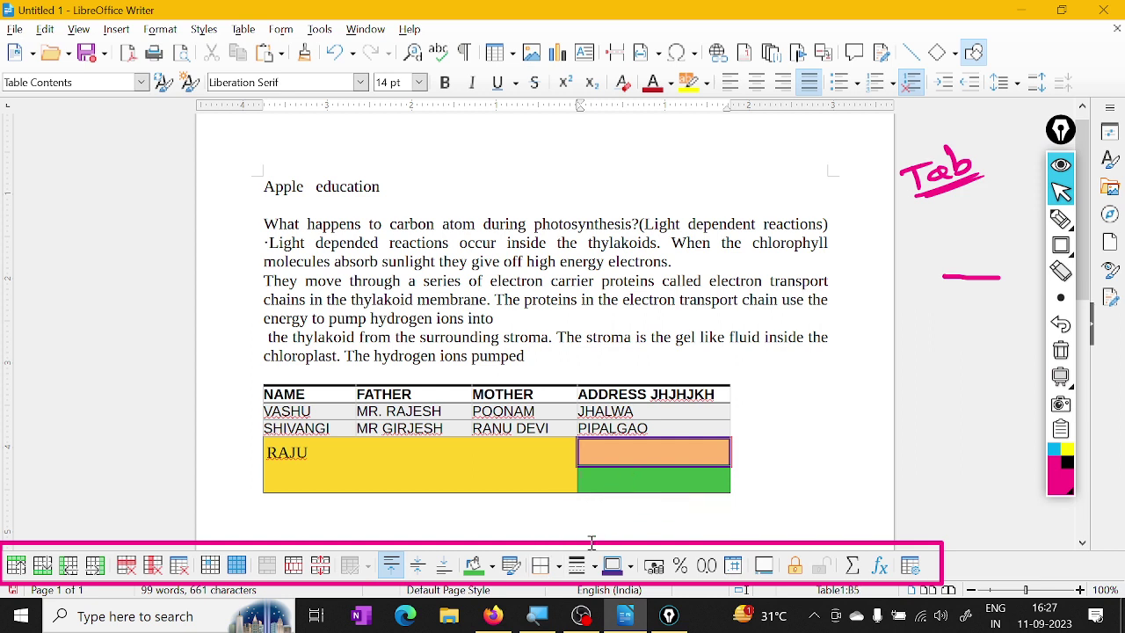
Apply left-and-right-only borders to the orange cell
left_click(558, 566)
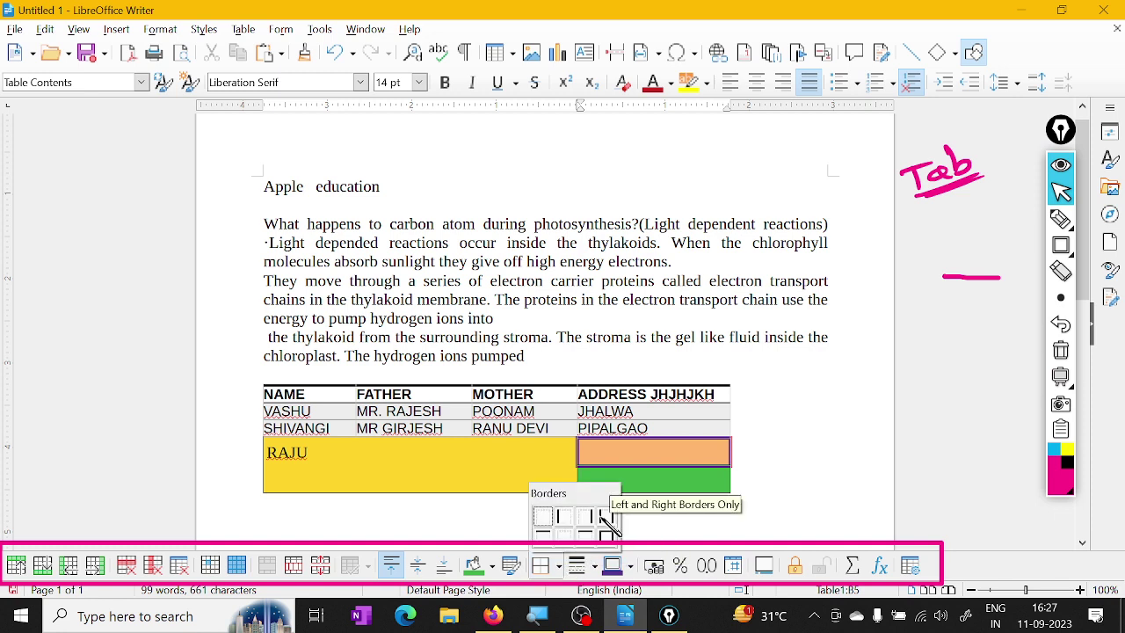
left_click(563, 516)
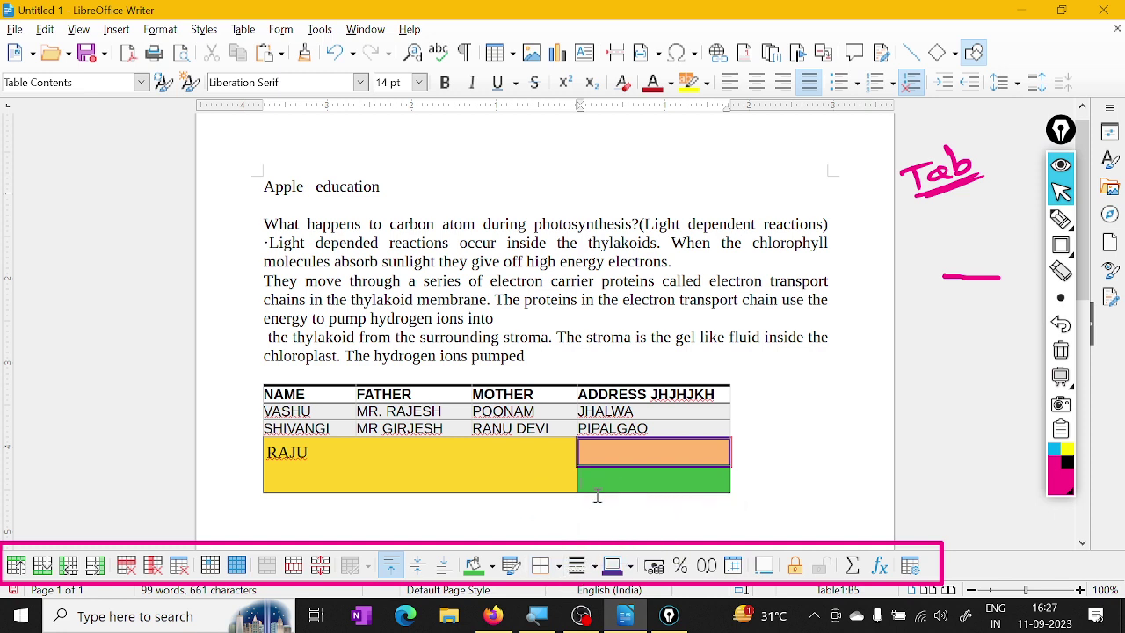
left_click(570, 566)
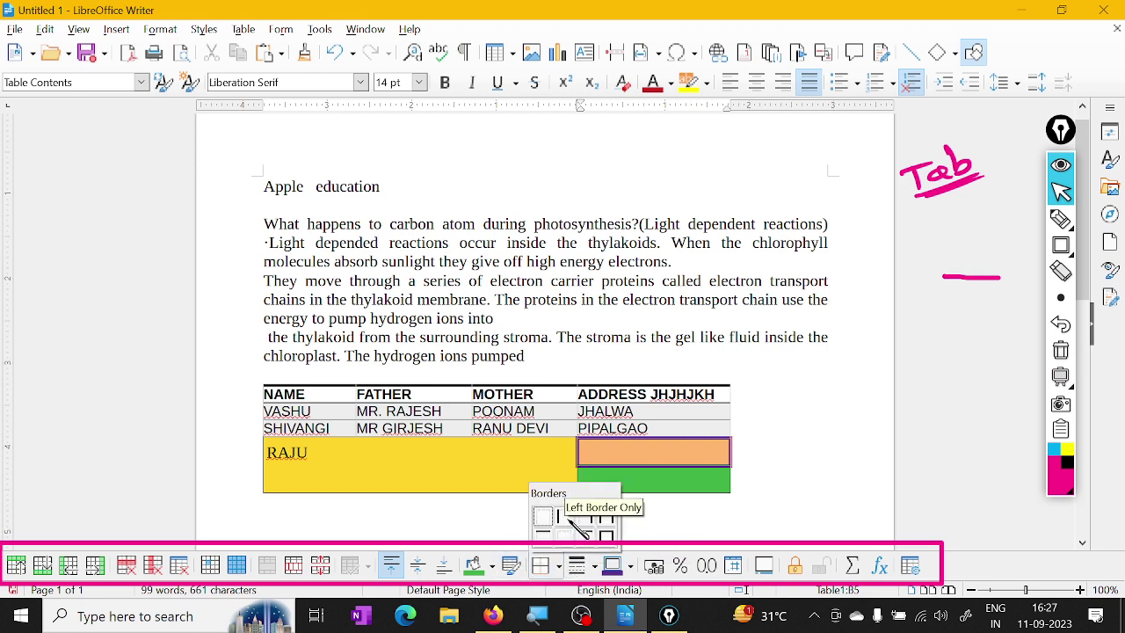
left_click(569, 517)
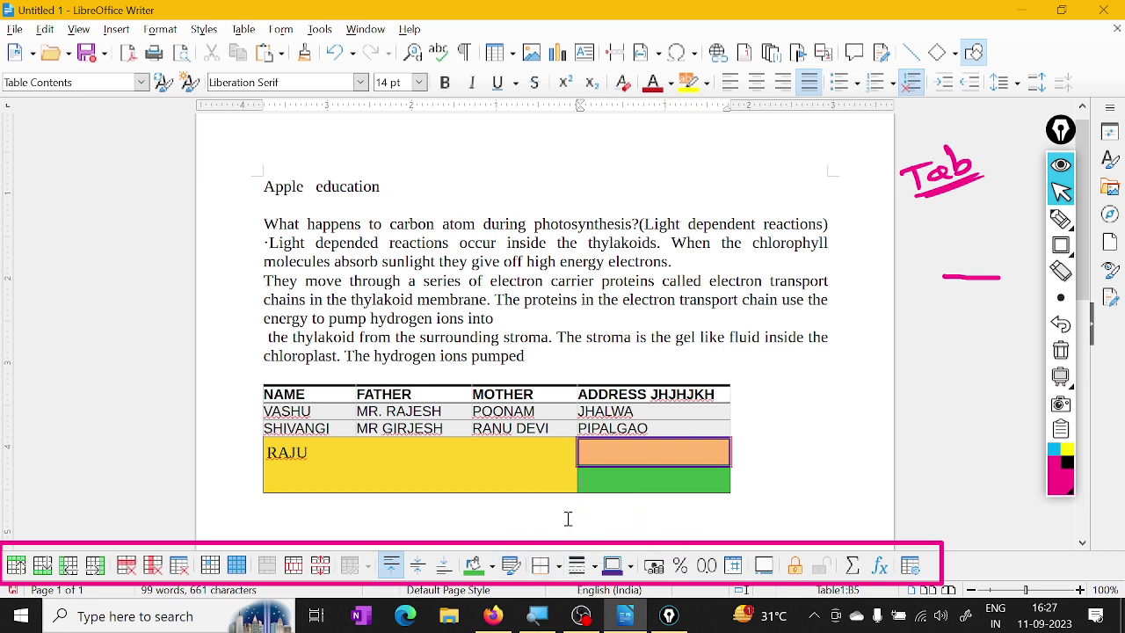
left_click(560, 566)
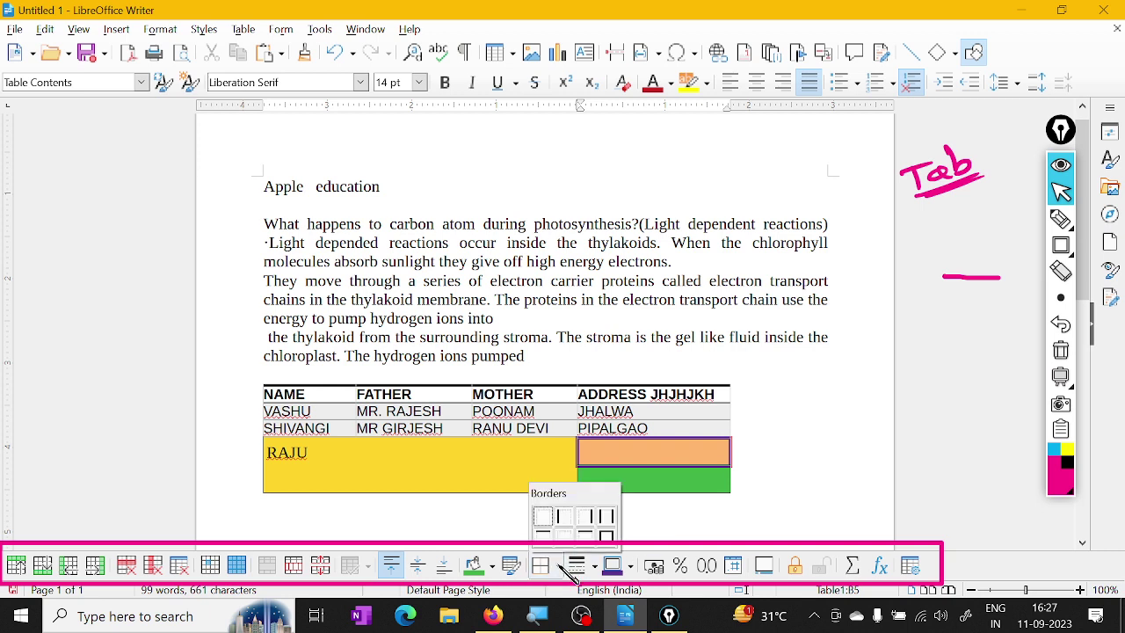
left_click(606, 519)
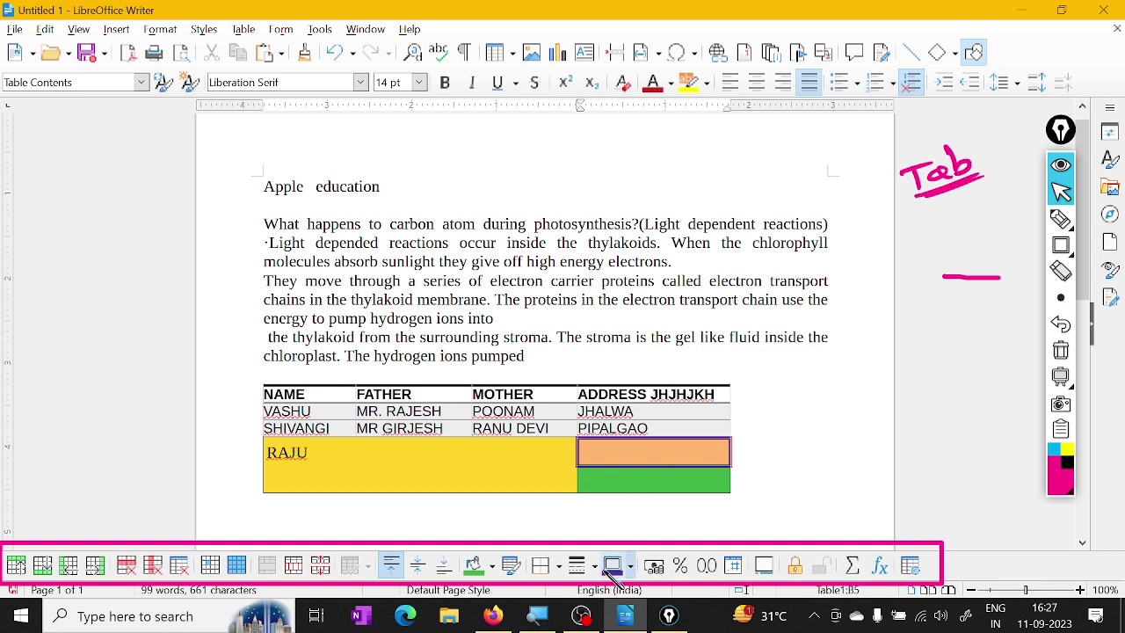
left_click(560, 566)
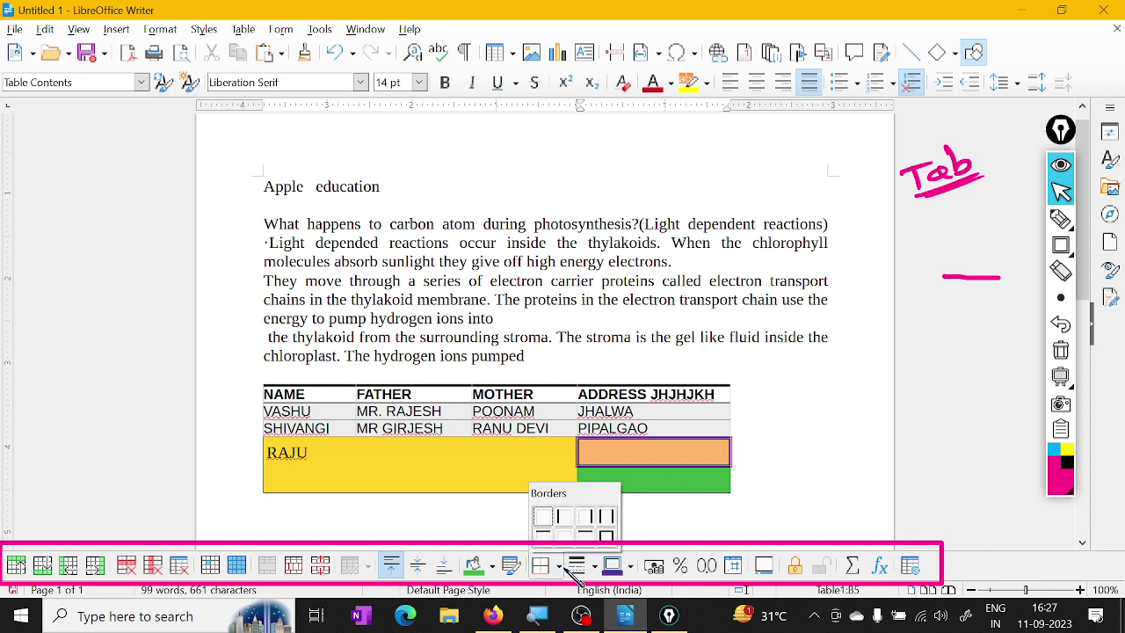
left_click(606, 518)
Colour the orange cell's side borders purple with a new line style and reapply them
left_click(631, 567)
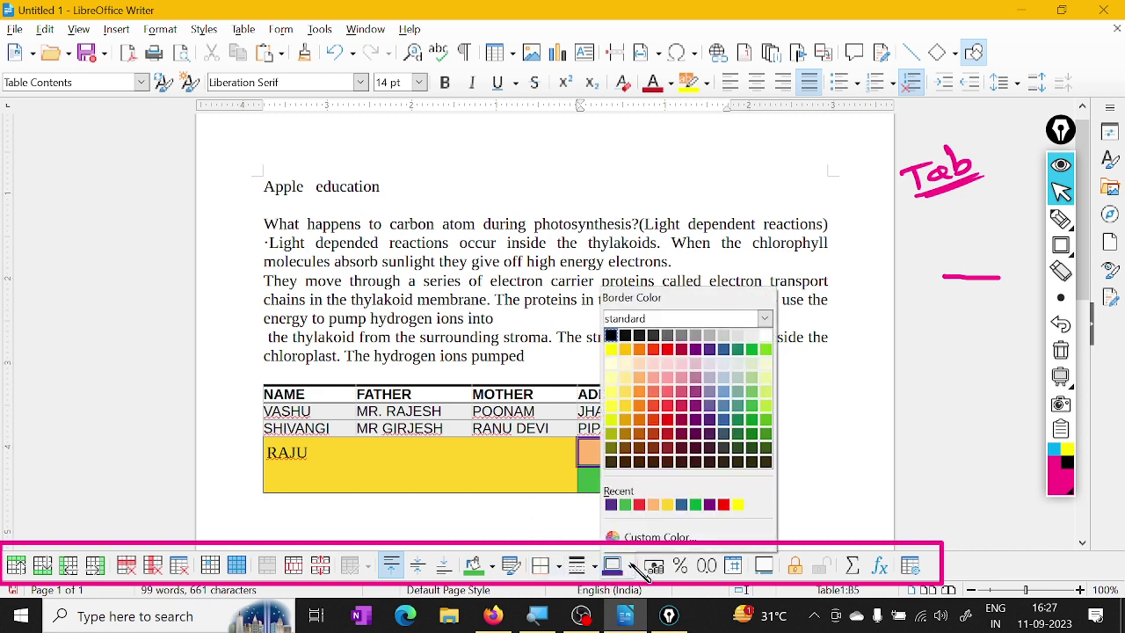
left_click(679, 421)
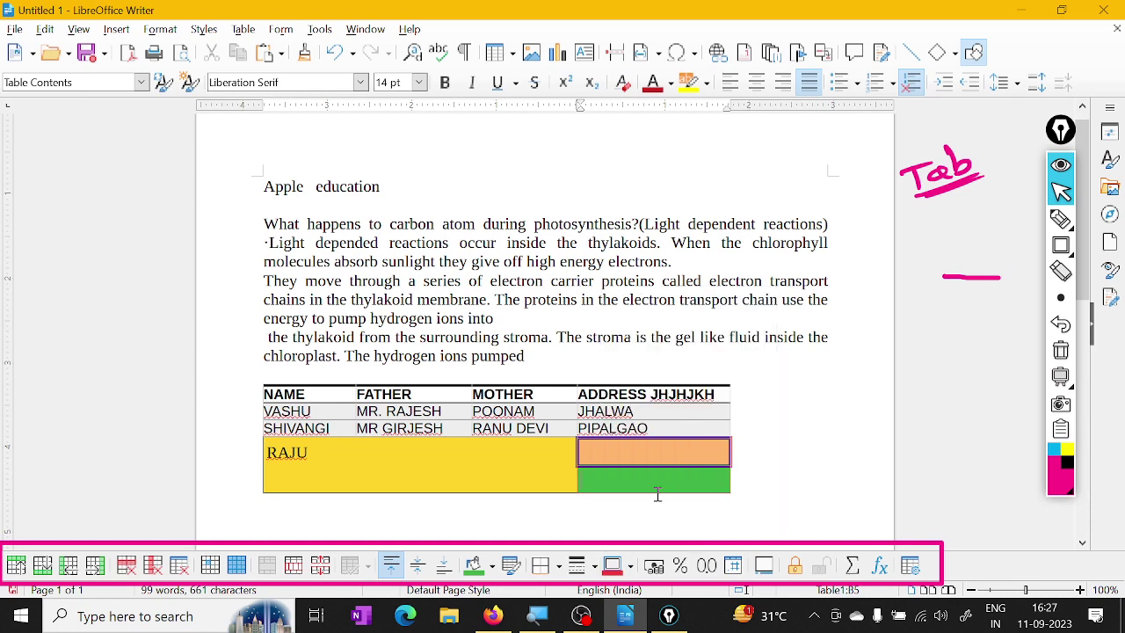
left_click(580, 565)
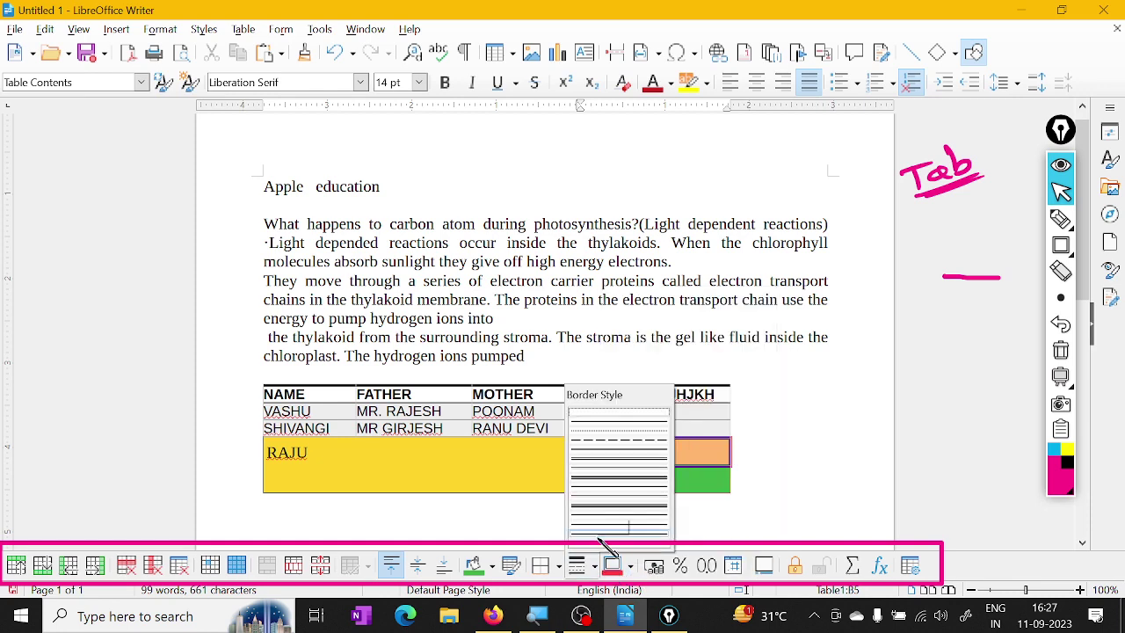
left_click(620, 484)
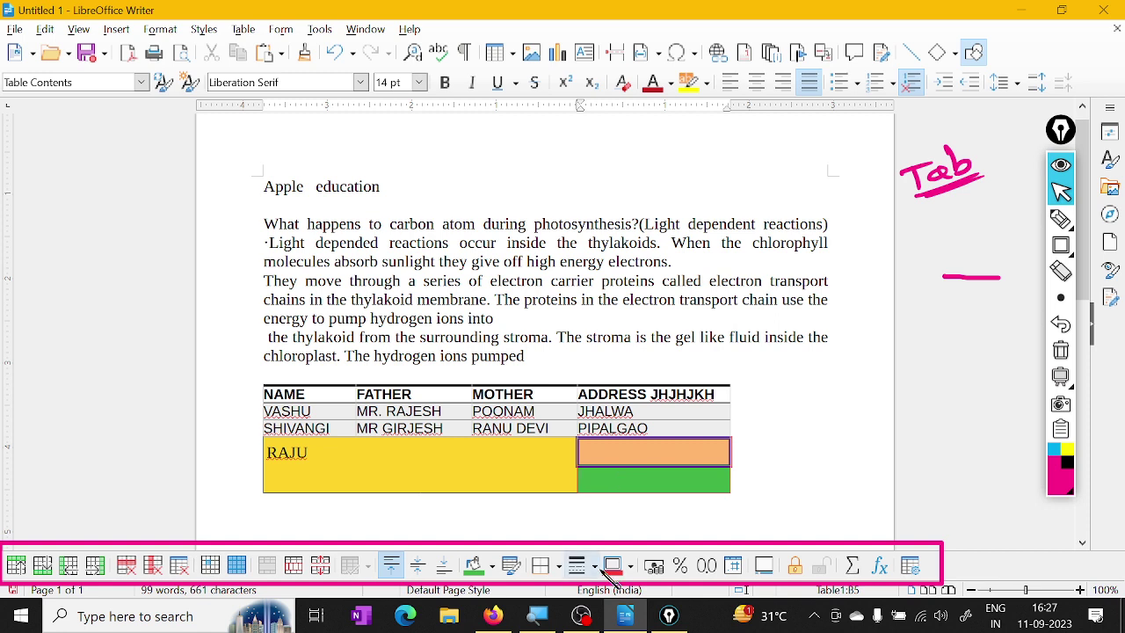
left_click(559, 566)
left_click(606, 518)
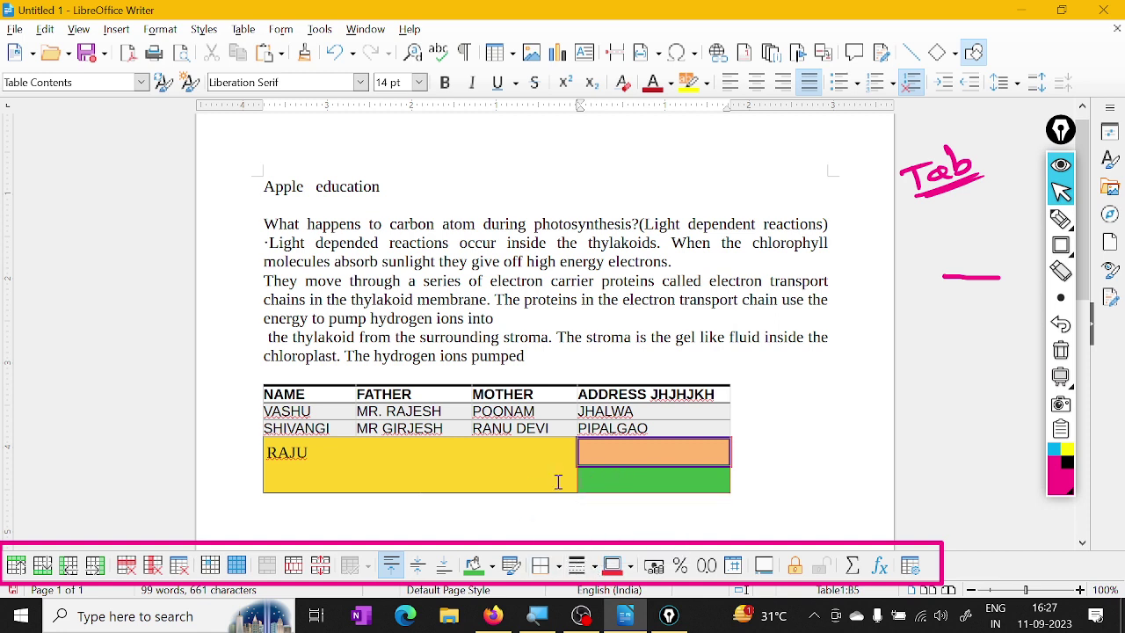
scroll(557, 482, "up", 1)
Outline the JHALWA cell with a Light Orange 2 border in a thicker line style
left_click(657, 436)
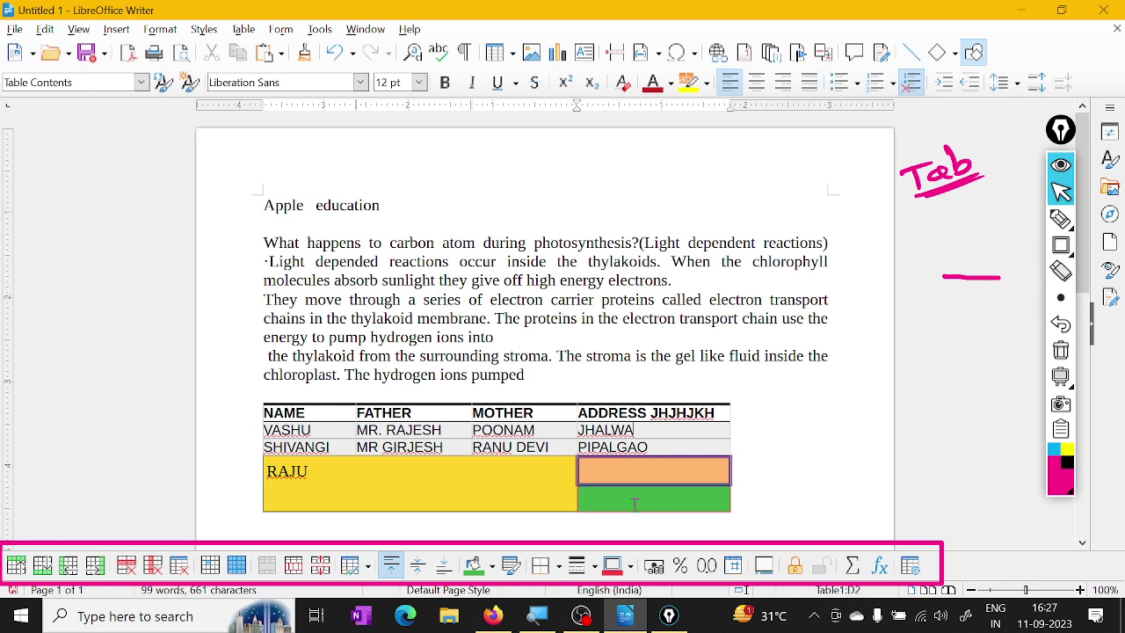
left_click(630, 565)
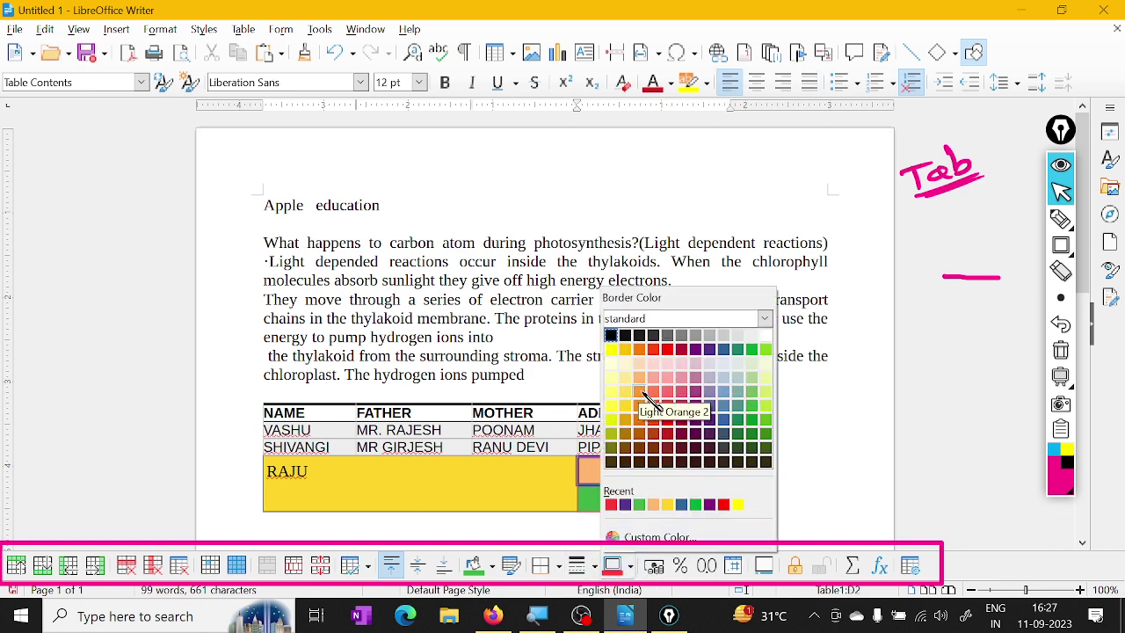
left_click(649, 393)
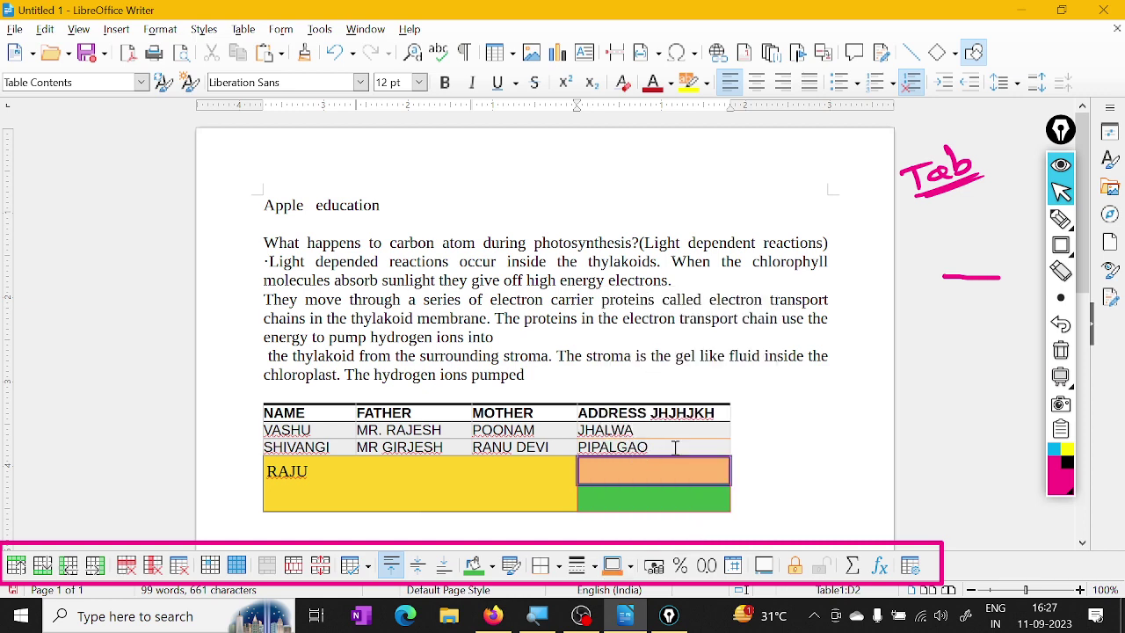
left_click(559, 566)
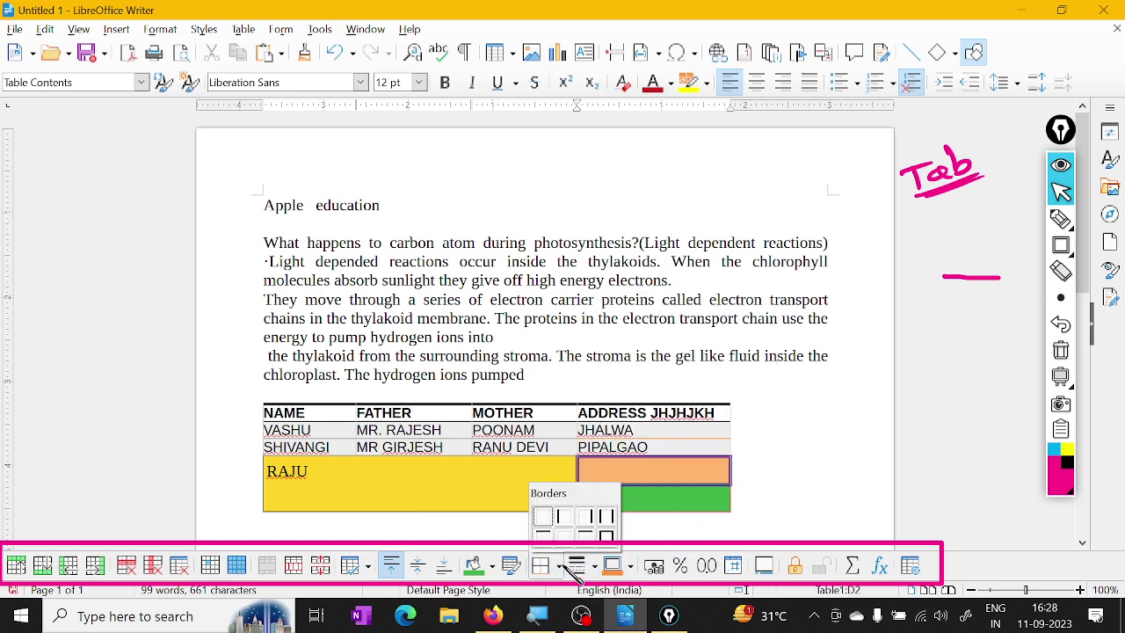
left_click(603, 516)
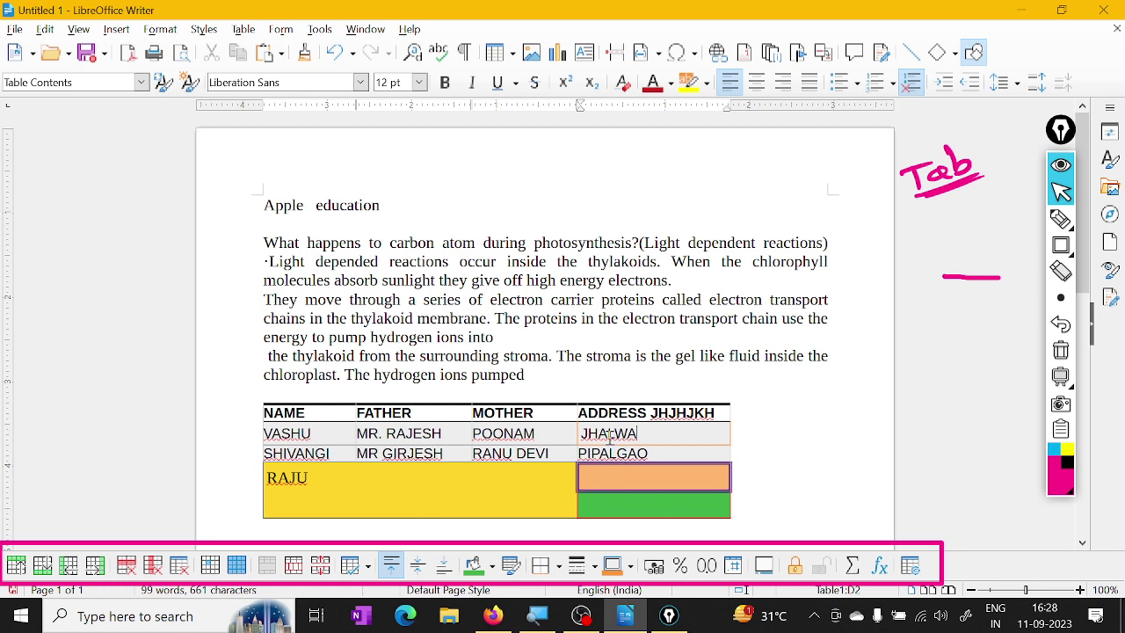
left_click(594, 566)
left_click(640, 452)
left_click(594, 566)
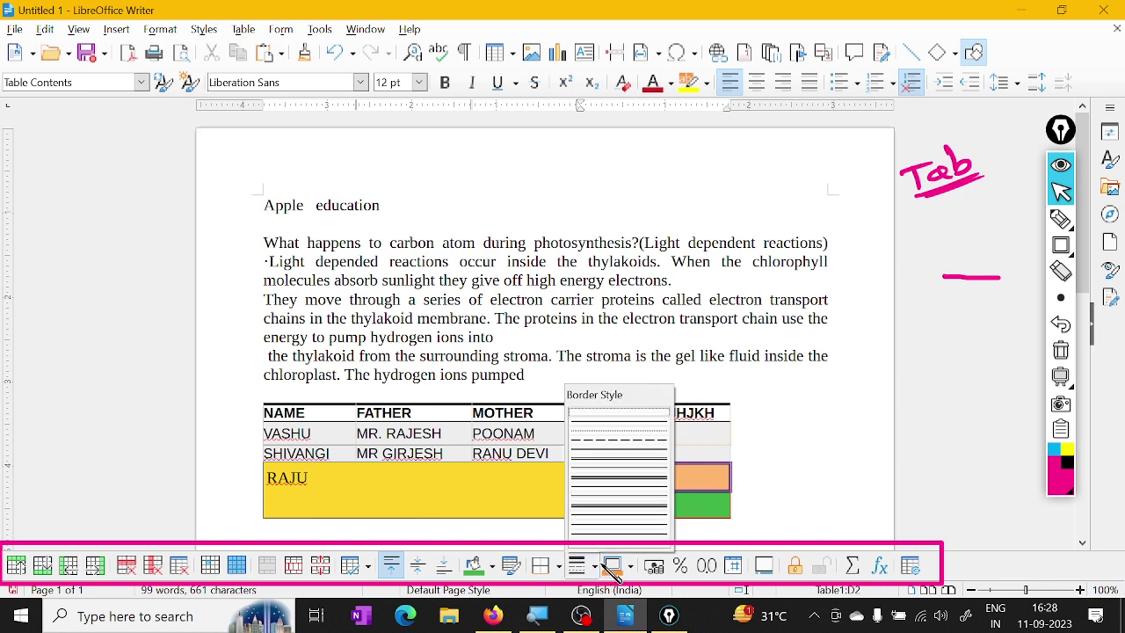
left_click(624, 481)
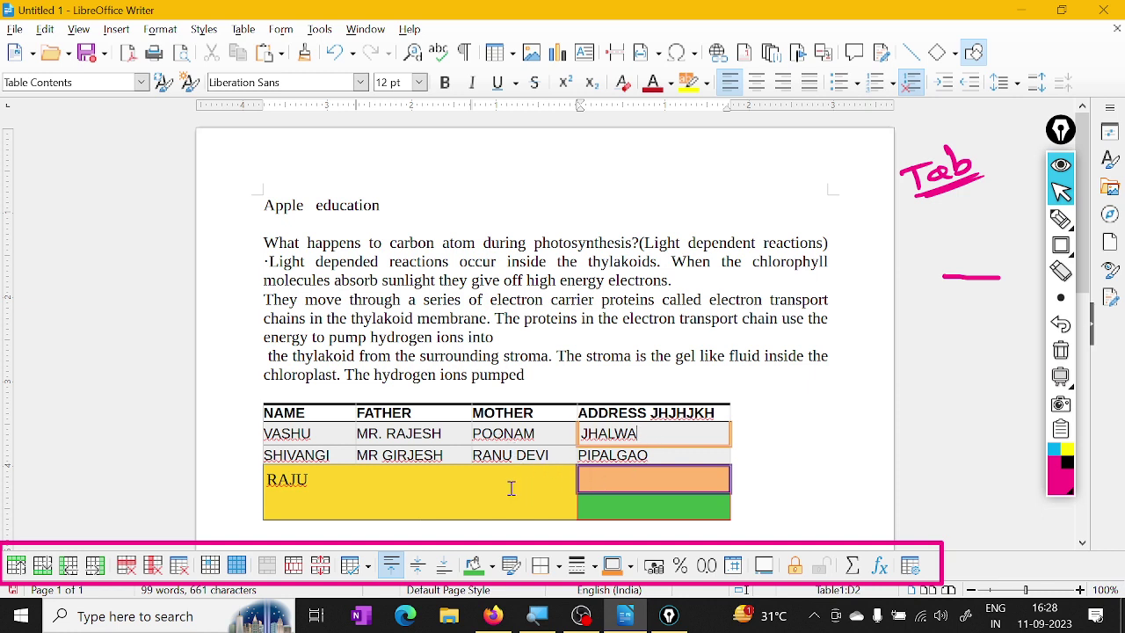
Select the whole table and apply an outer border with all inner lines
left_click_drag(660, 508, 418, 406)
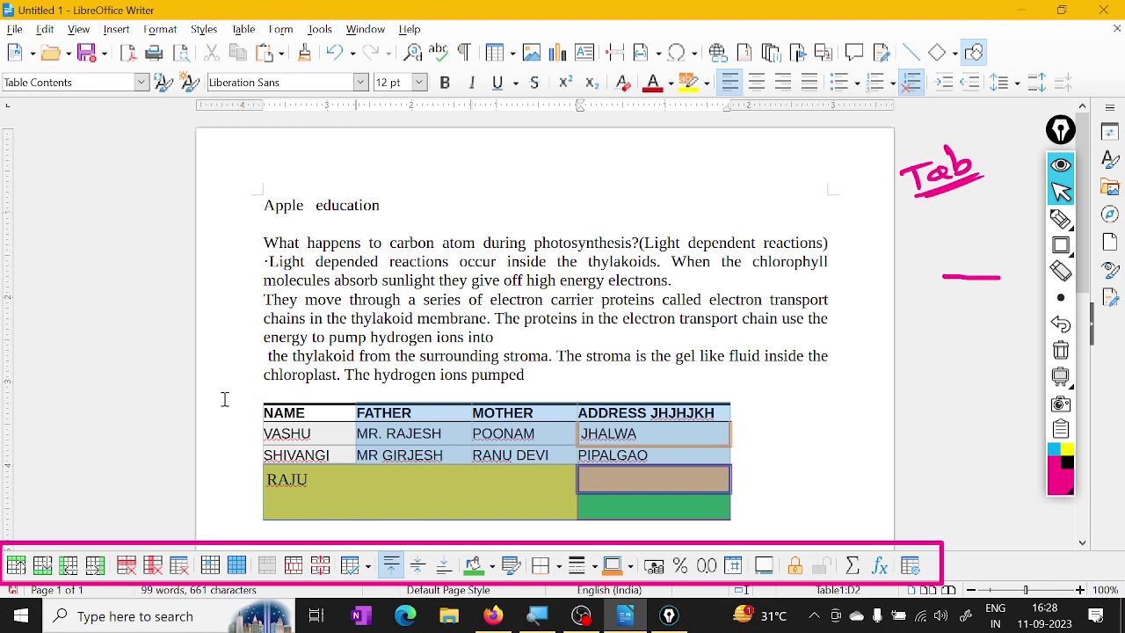
left_click_drag(223, 397, 282, 411)
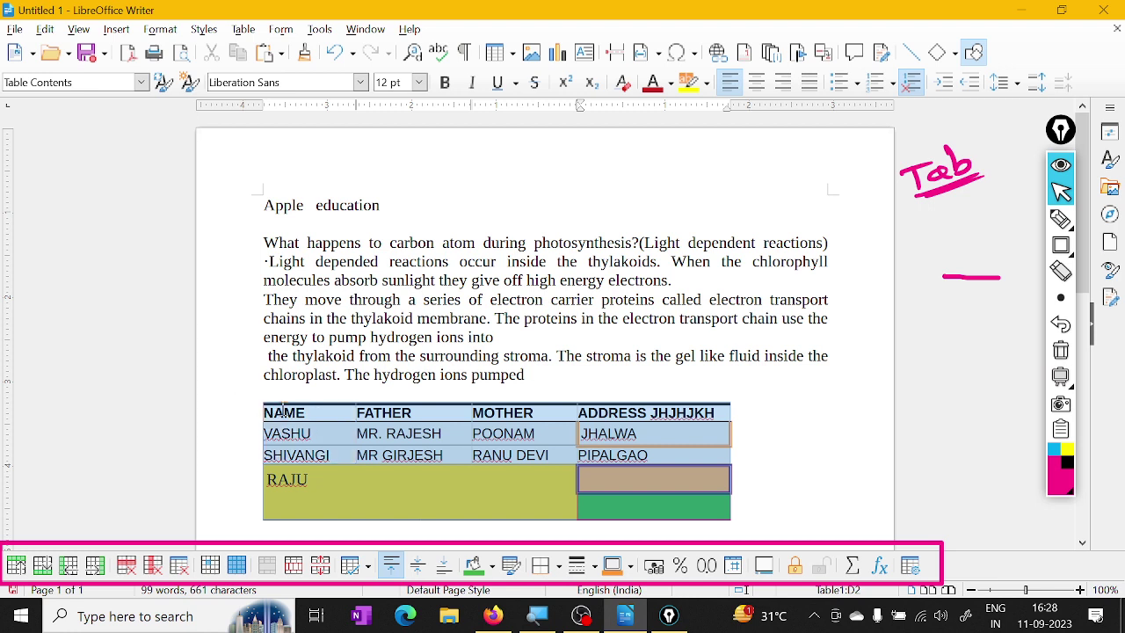
left_click(558, 565)
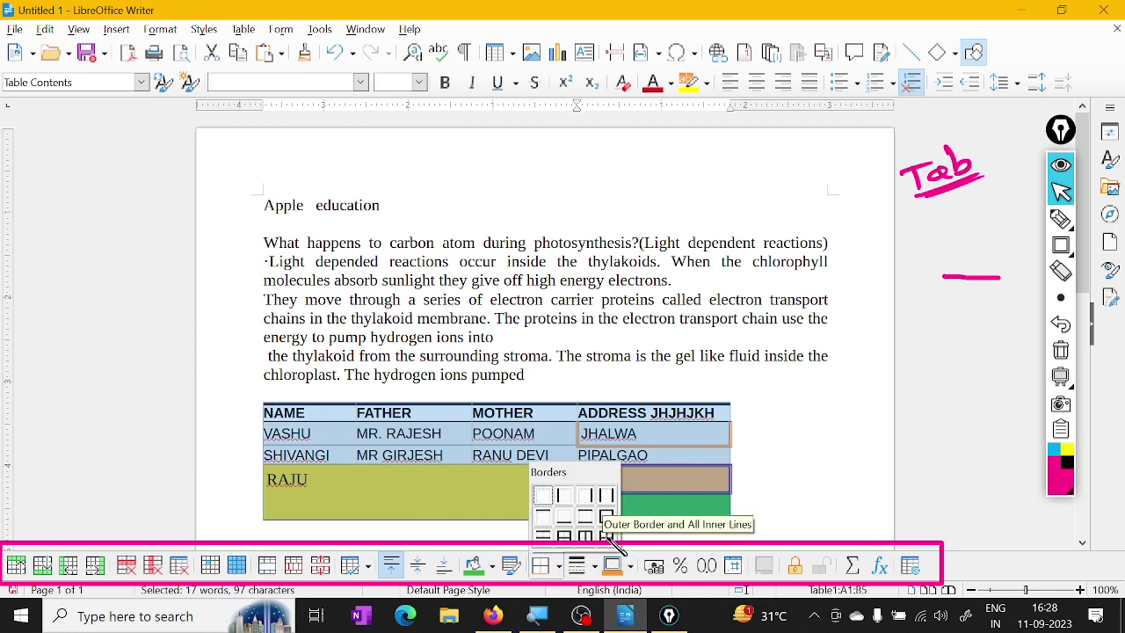
left_click(606, 535)
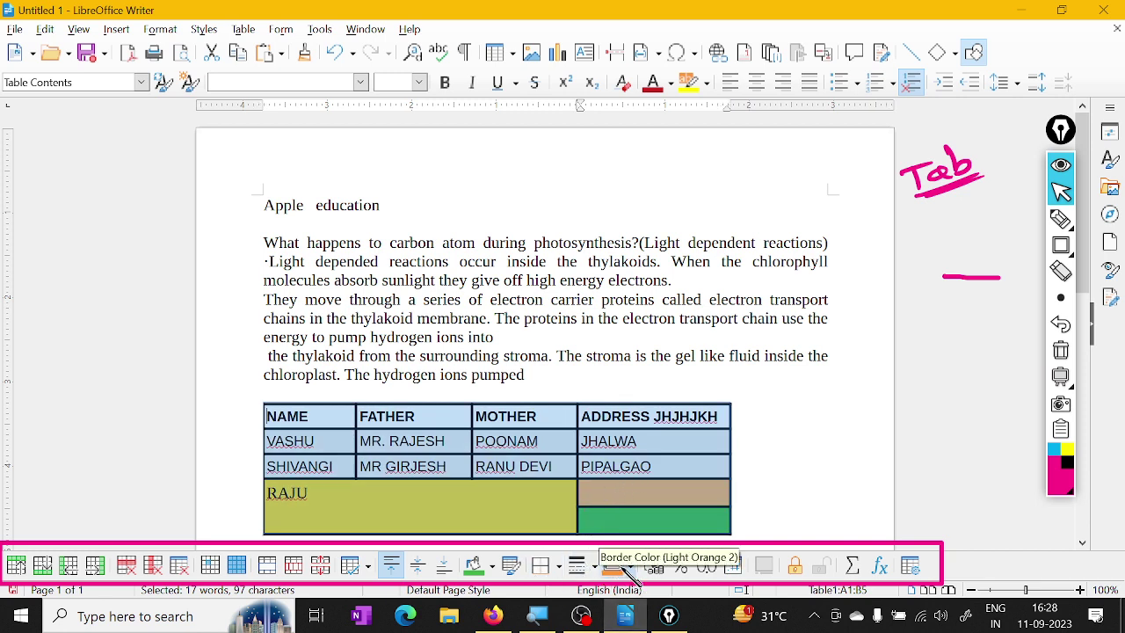
Make all table borders orange and dotted, then switch to OBS Studio
left_click(644, 566)
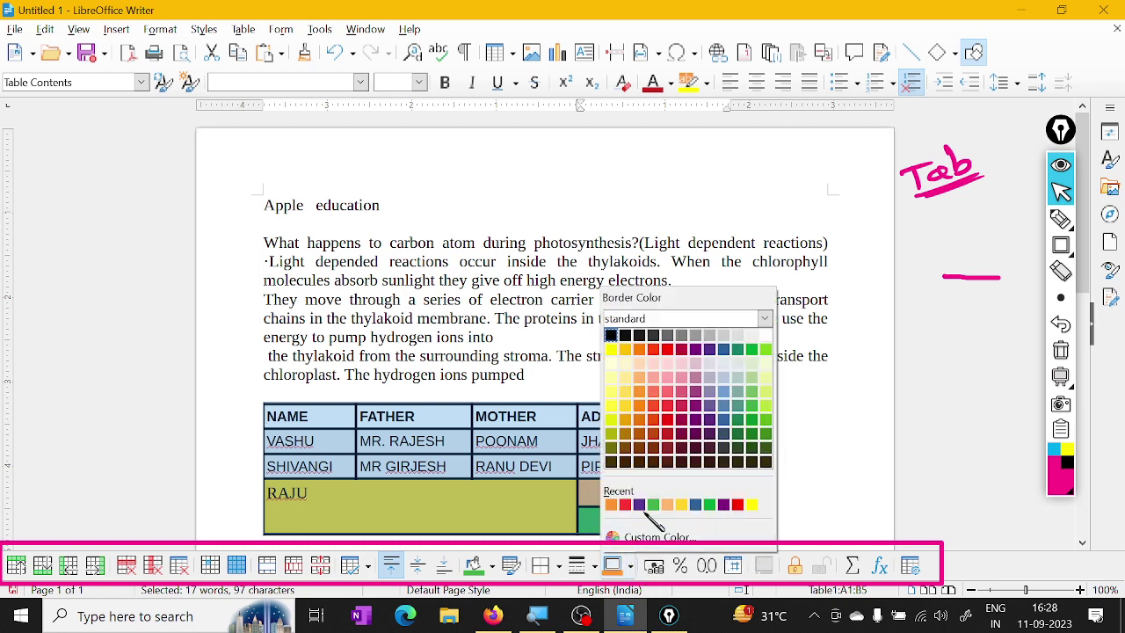
left_click(625, 504)
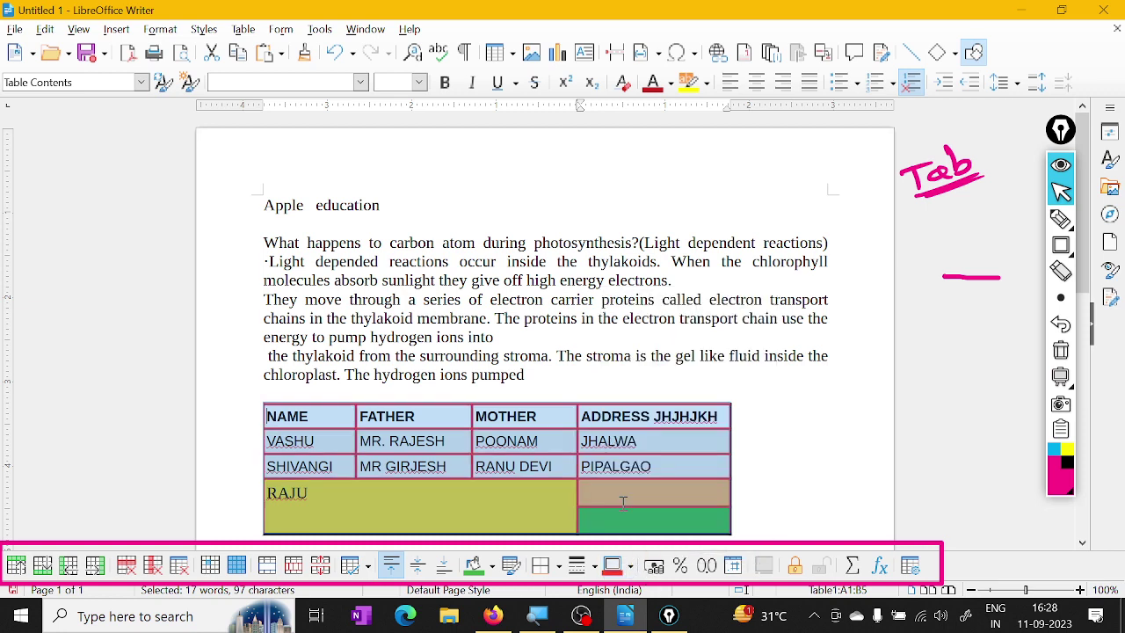
left_click(629, 566)
left_click(636, 389)
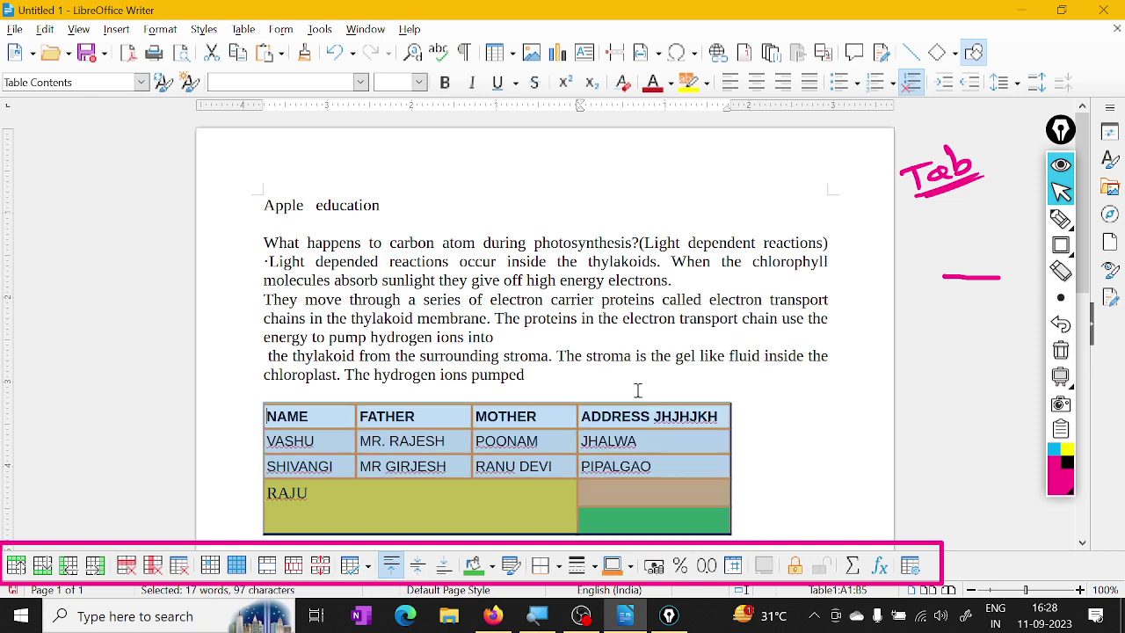
left_click(584, 566)
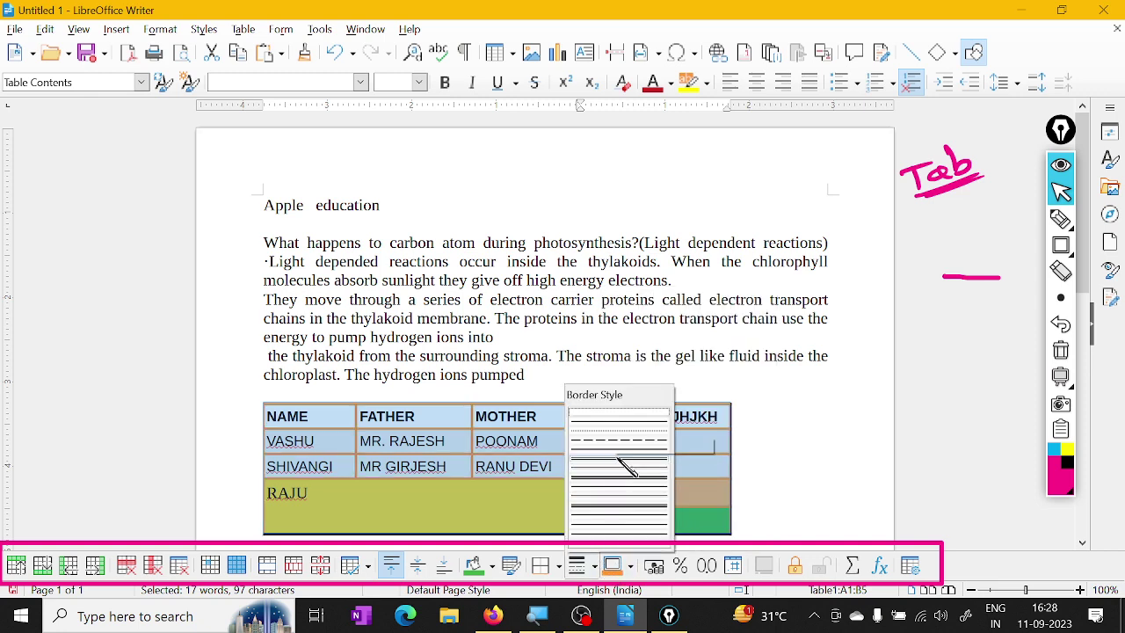
left_click(622, 449)
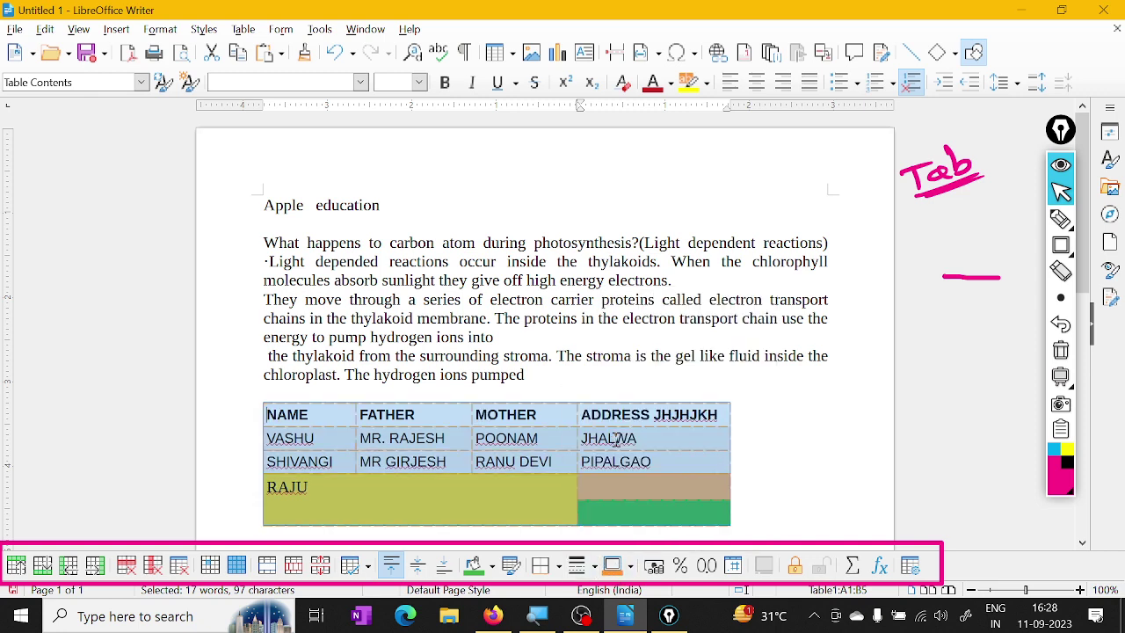
left_click(586, 566)
left_click(606, 435)
left_click(581, 615)
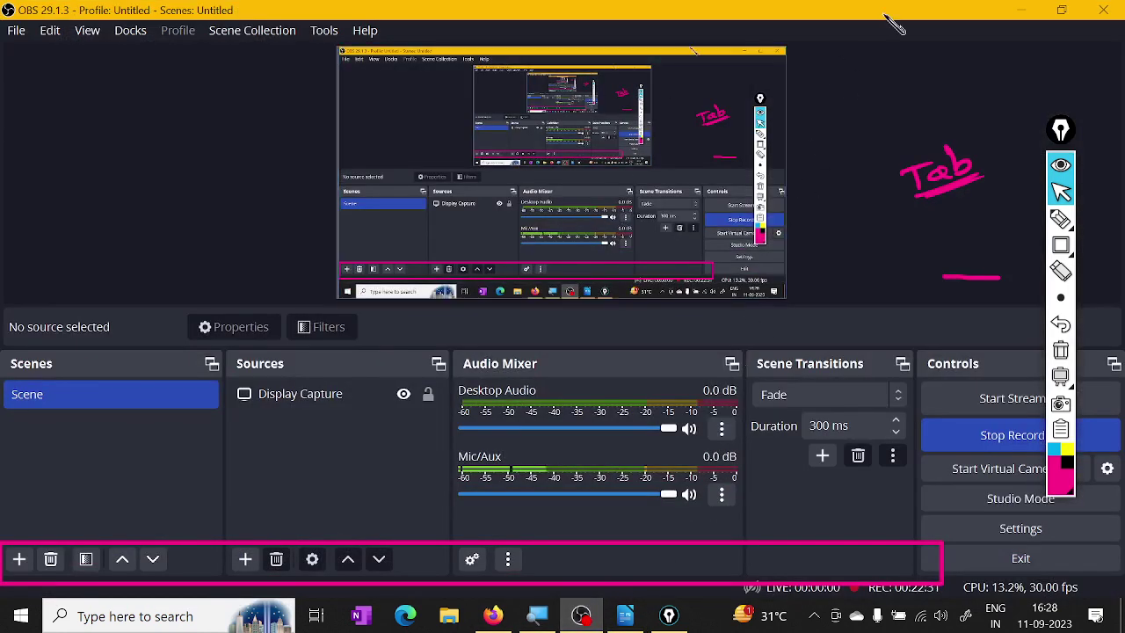